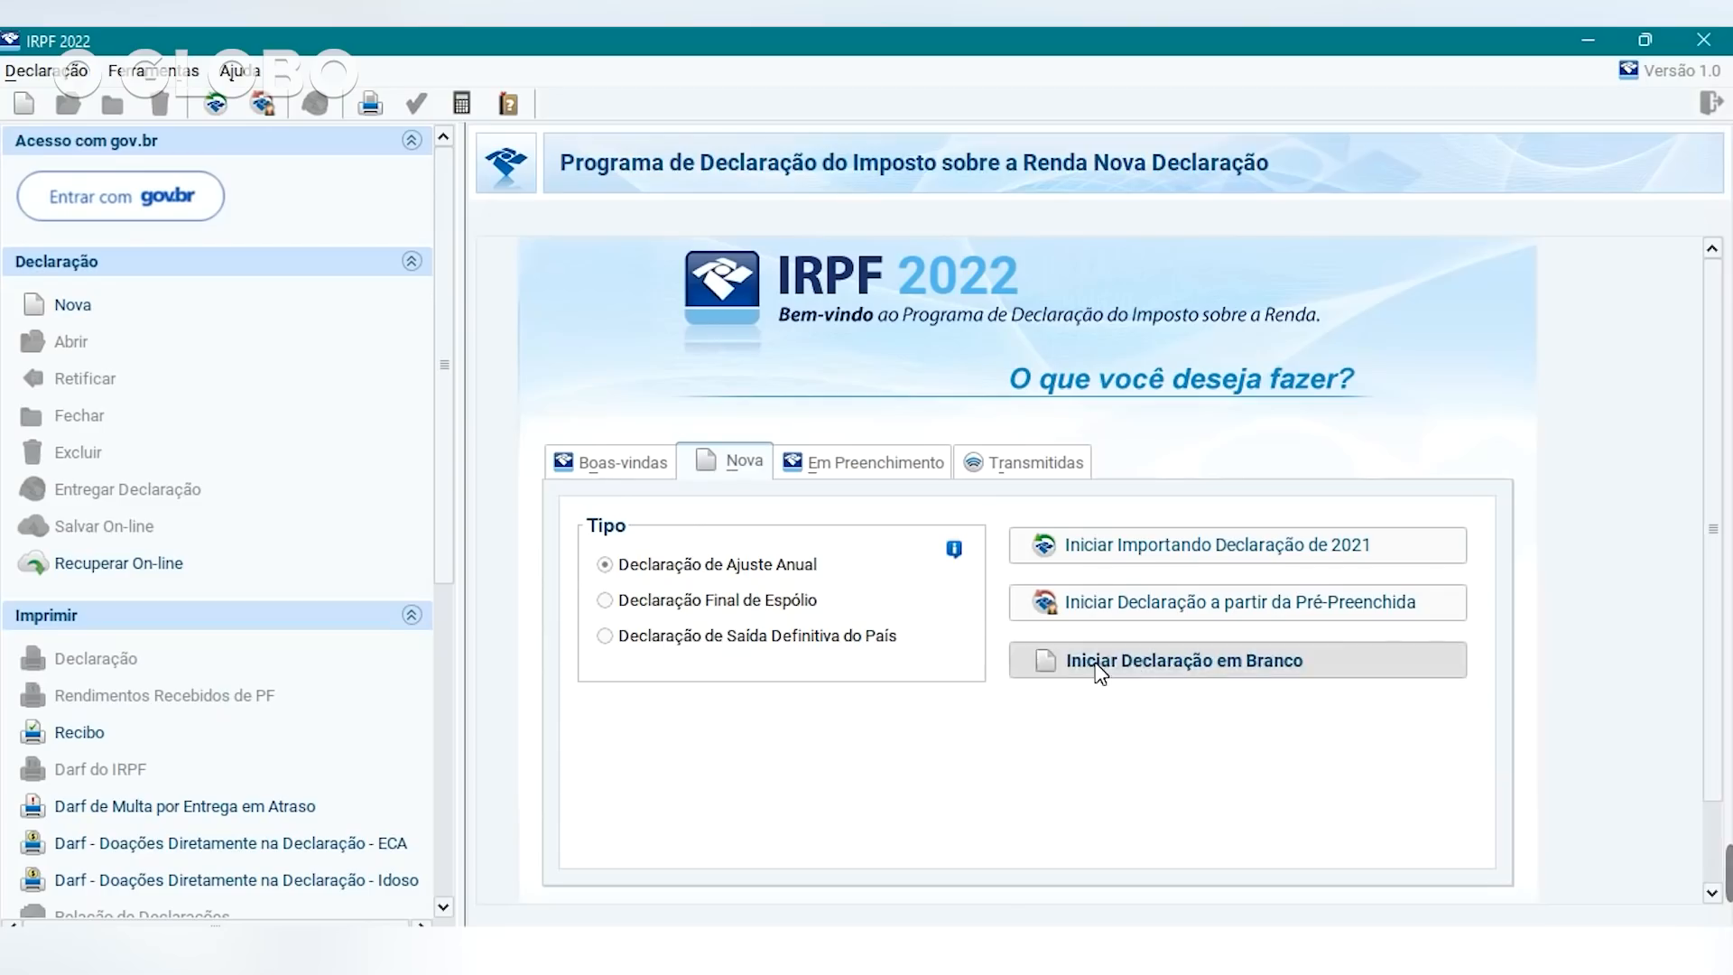
Start a blank Declaração de Ajuste Anual from the Nova options.
left_click(757, 802)
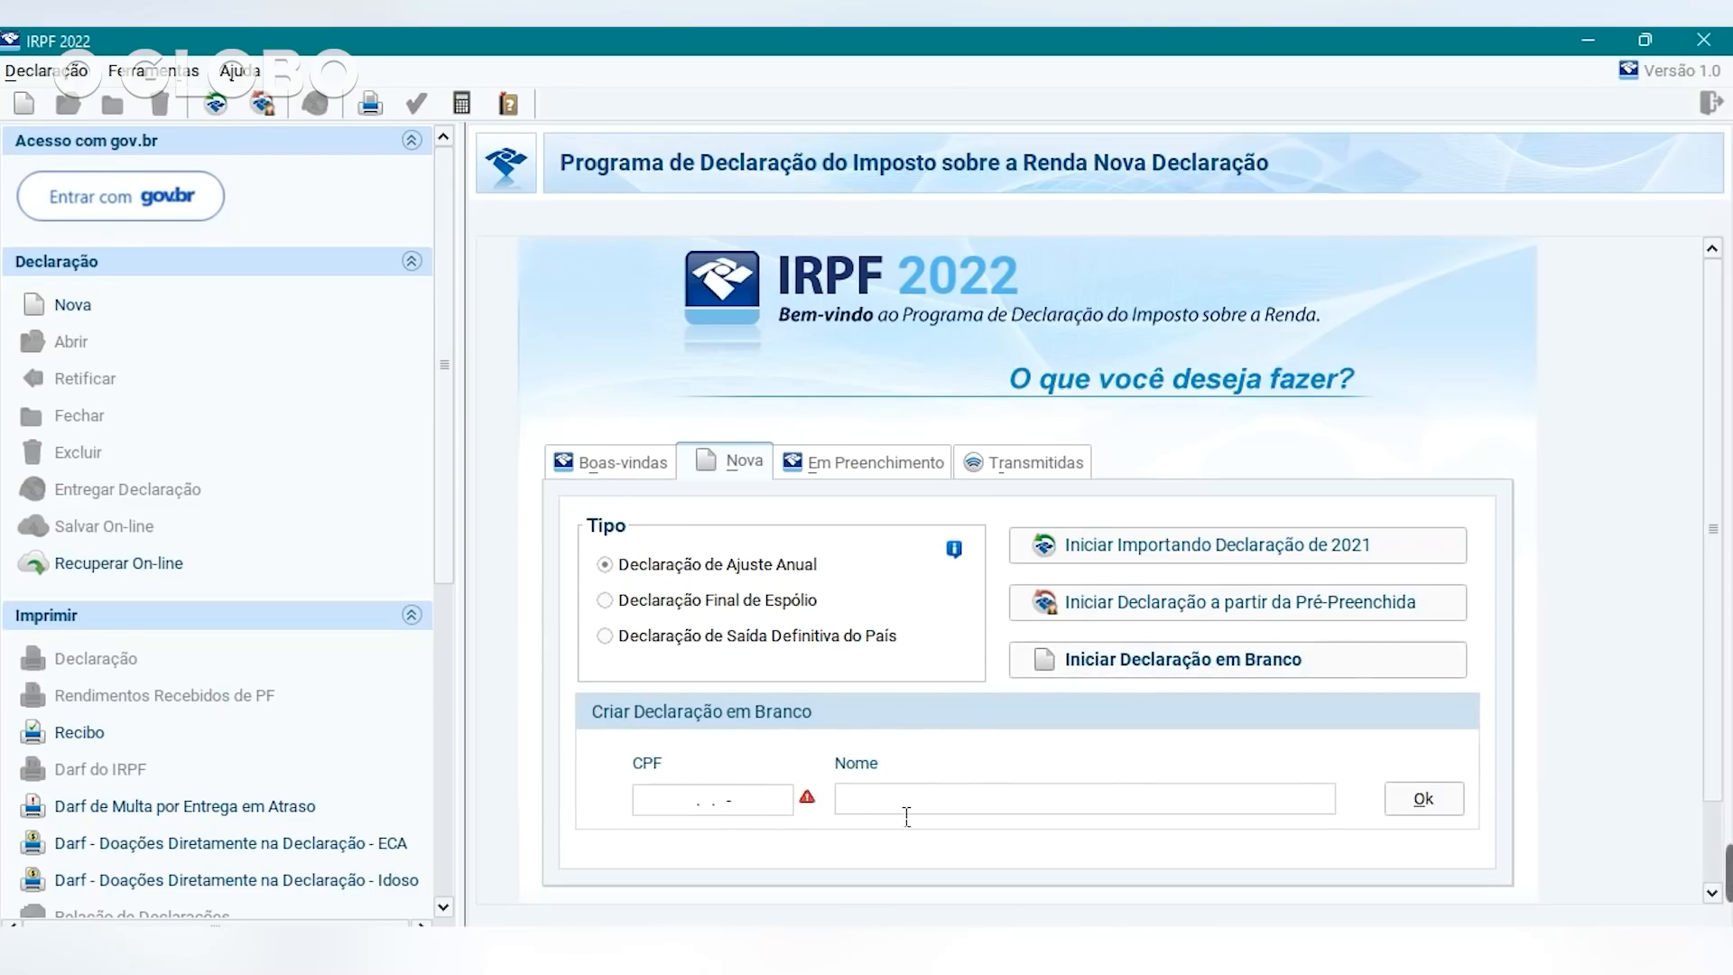
Enter the taxpayer's CPF and full name and create the blank declaration.
left_click(866, 809)
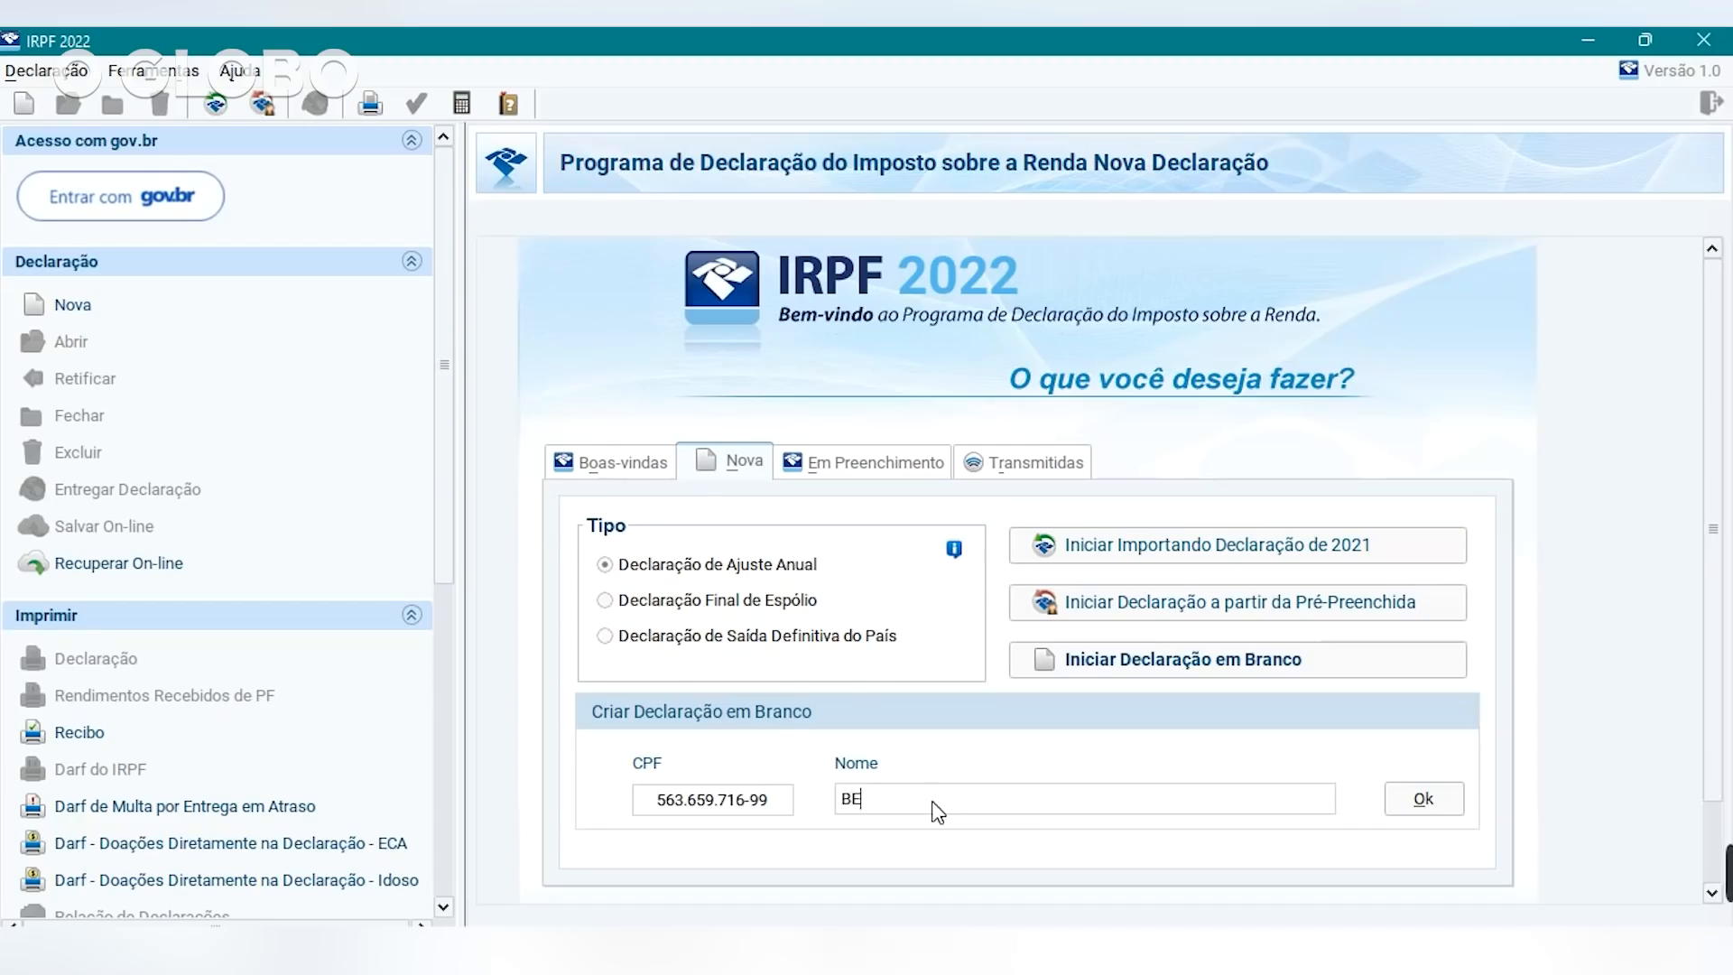
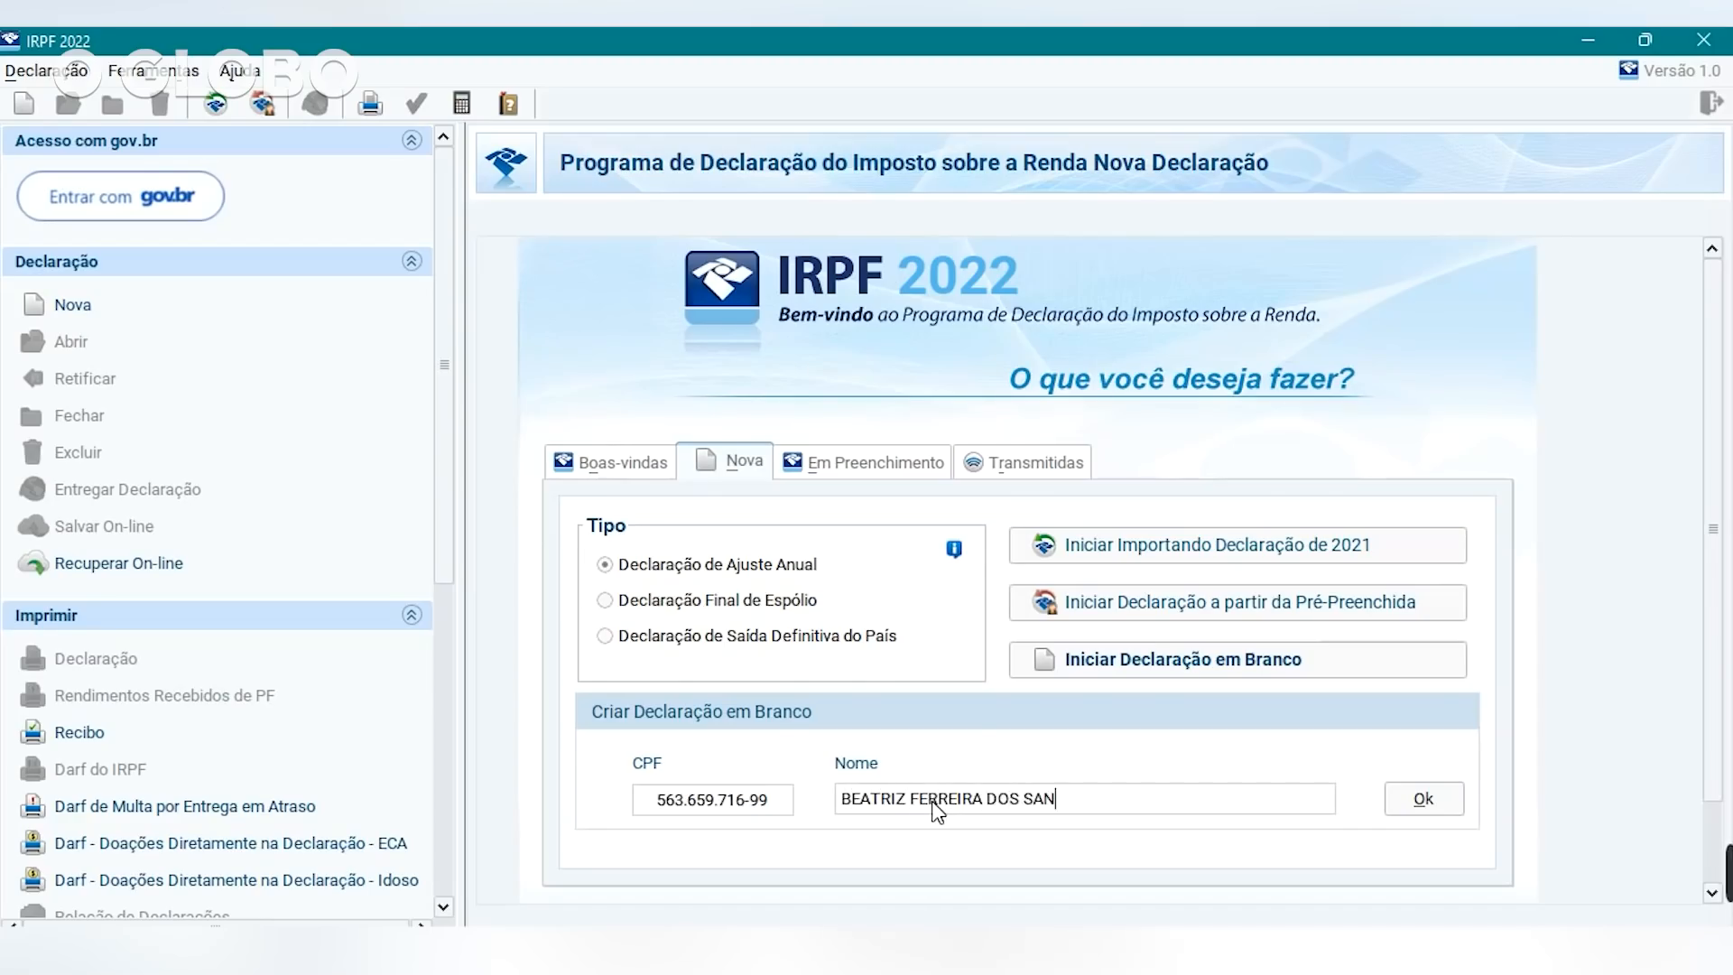
left_click(1427, 802)
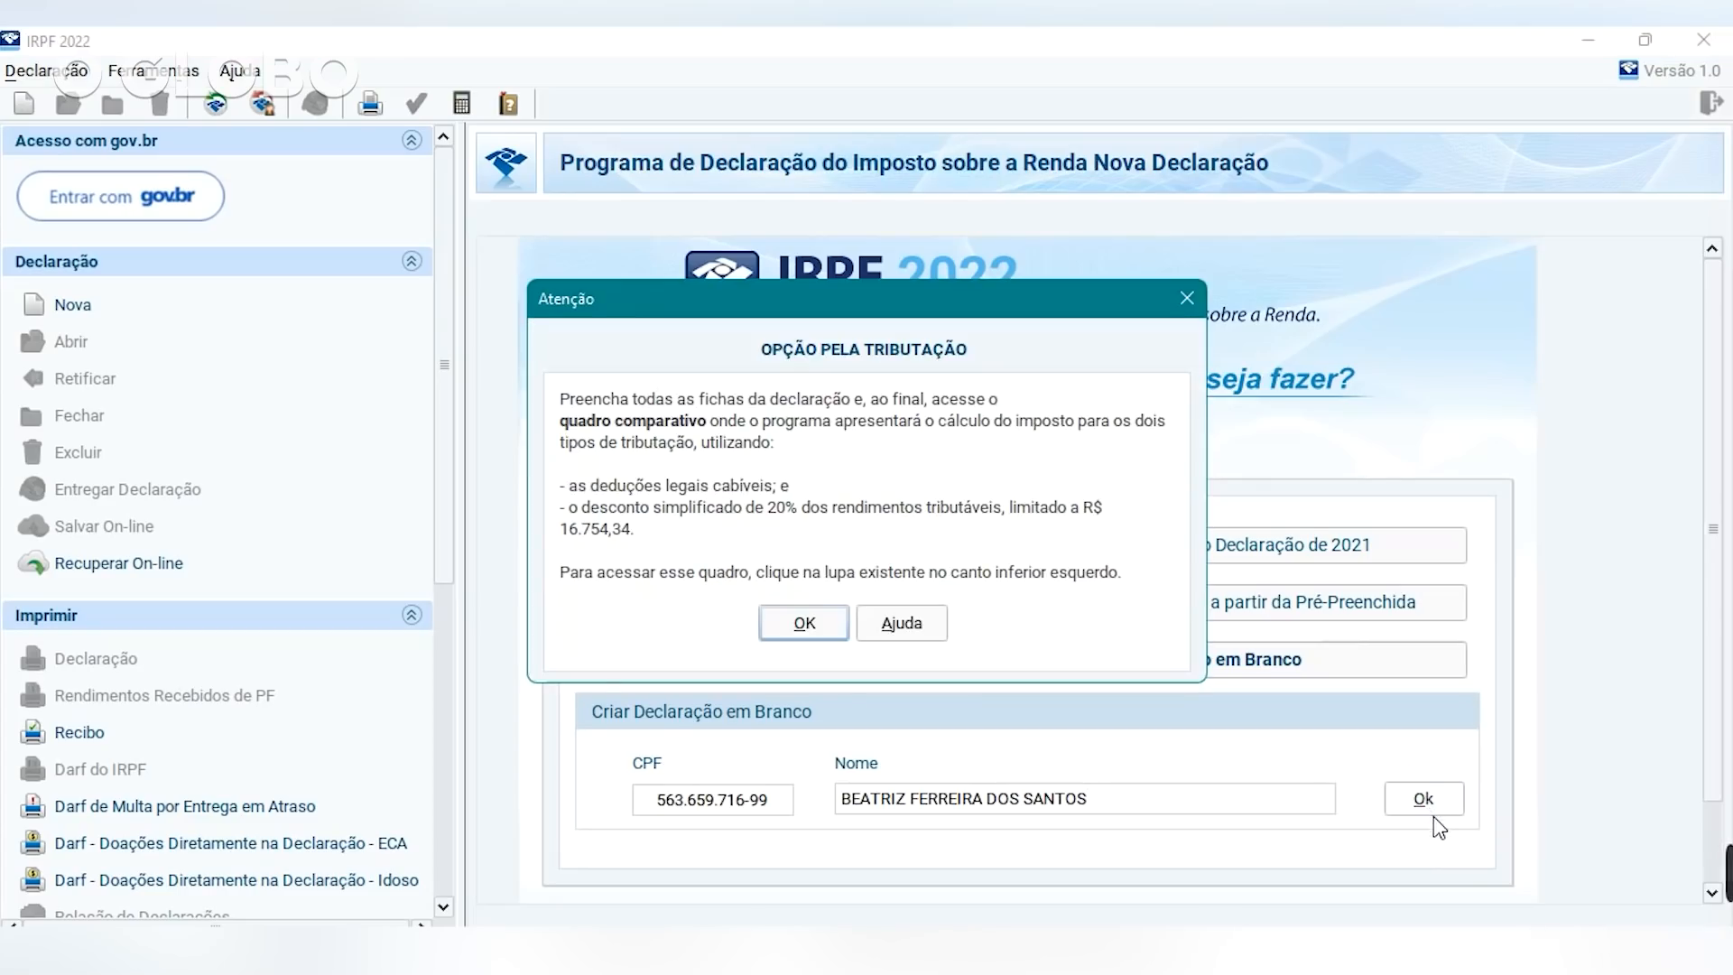
left_click(812, 629)
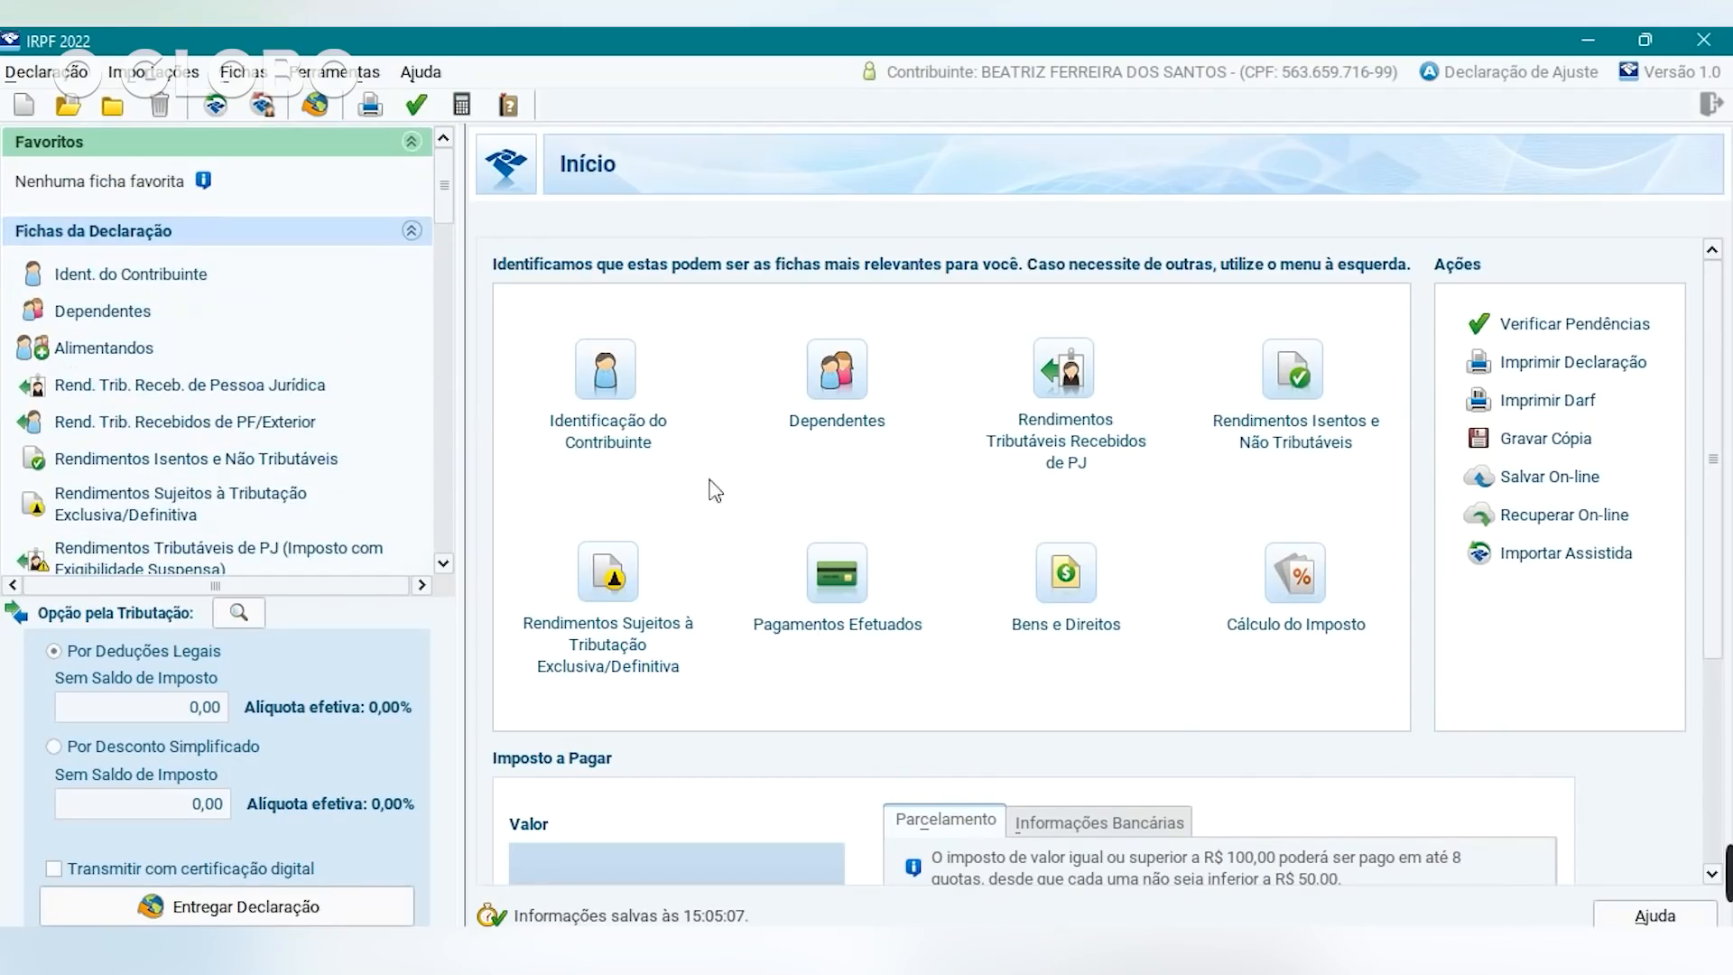
left_click(613, 385)
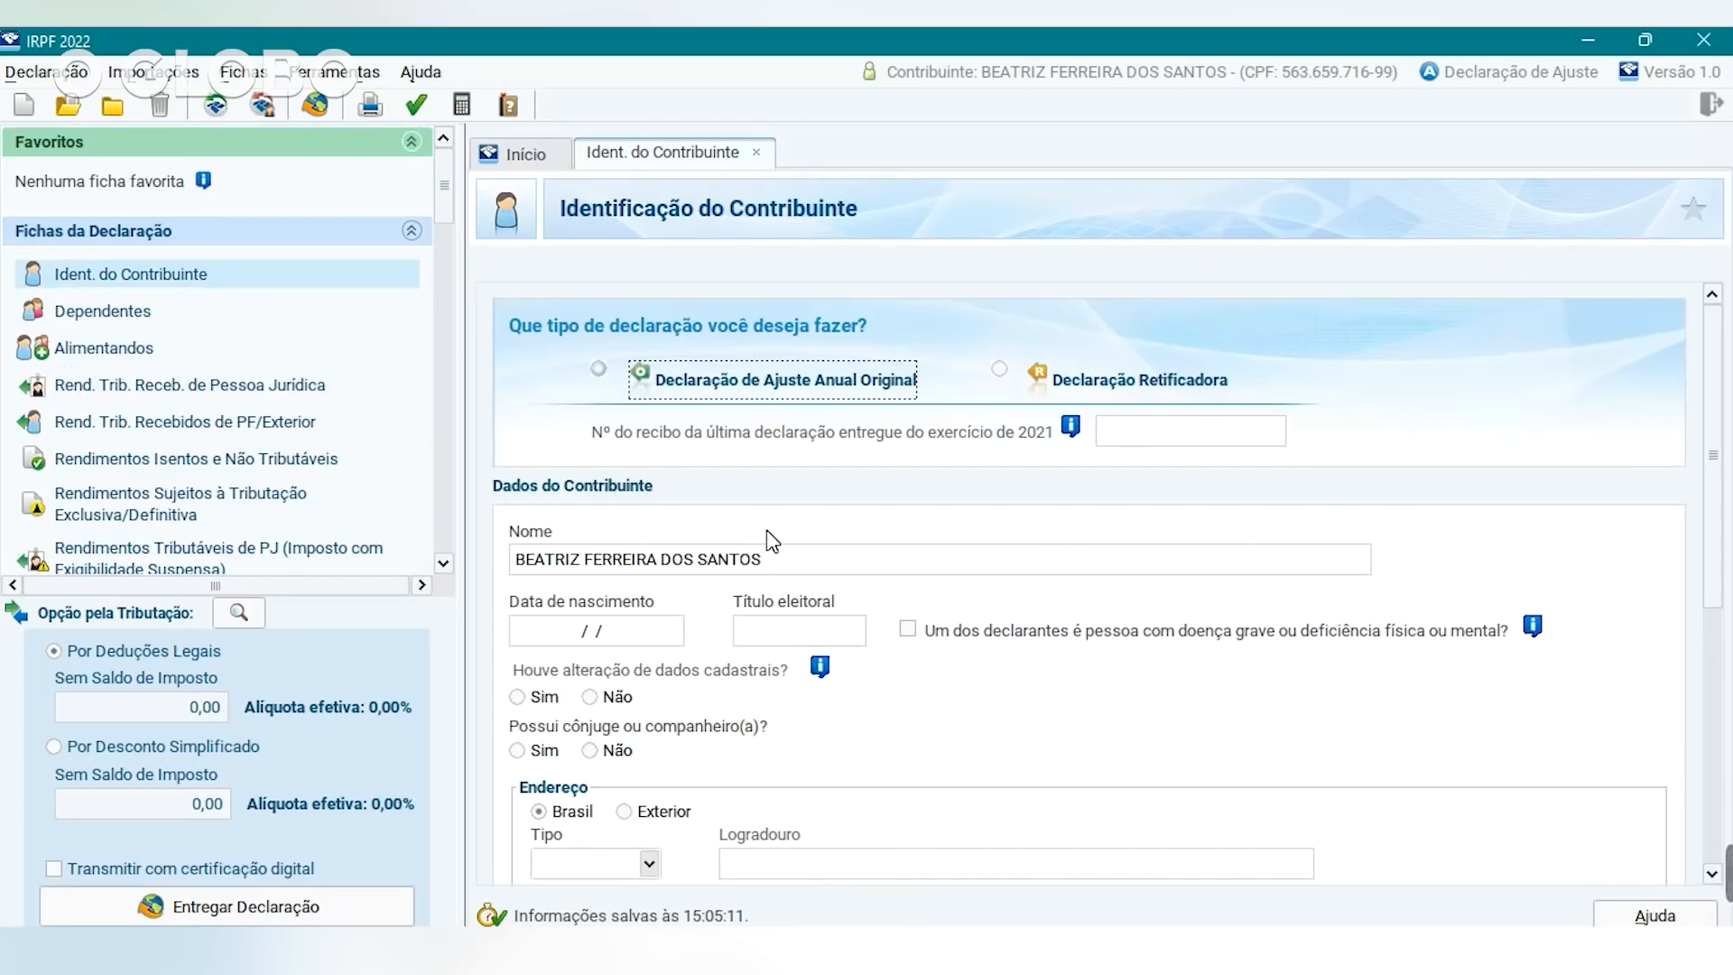
left_click(588, 638)
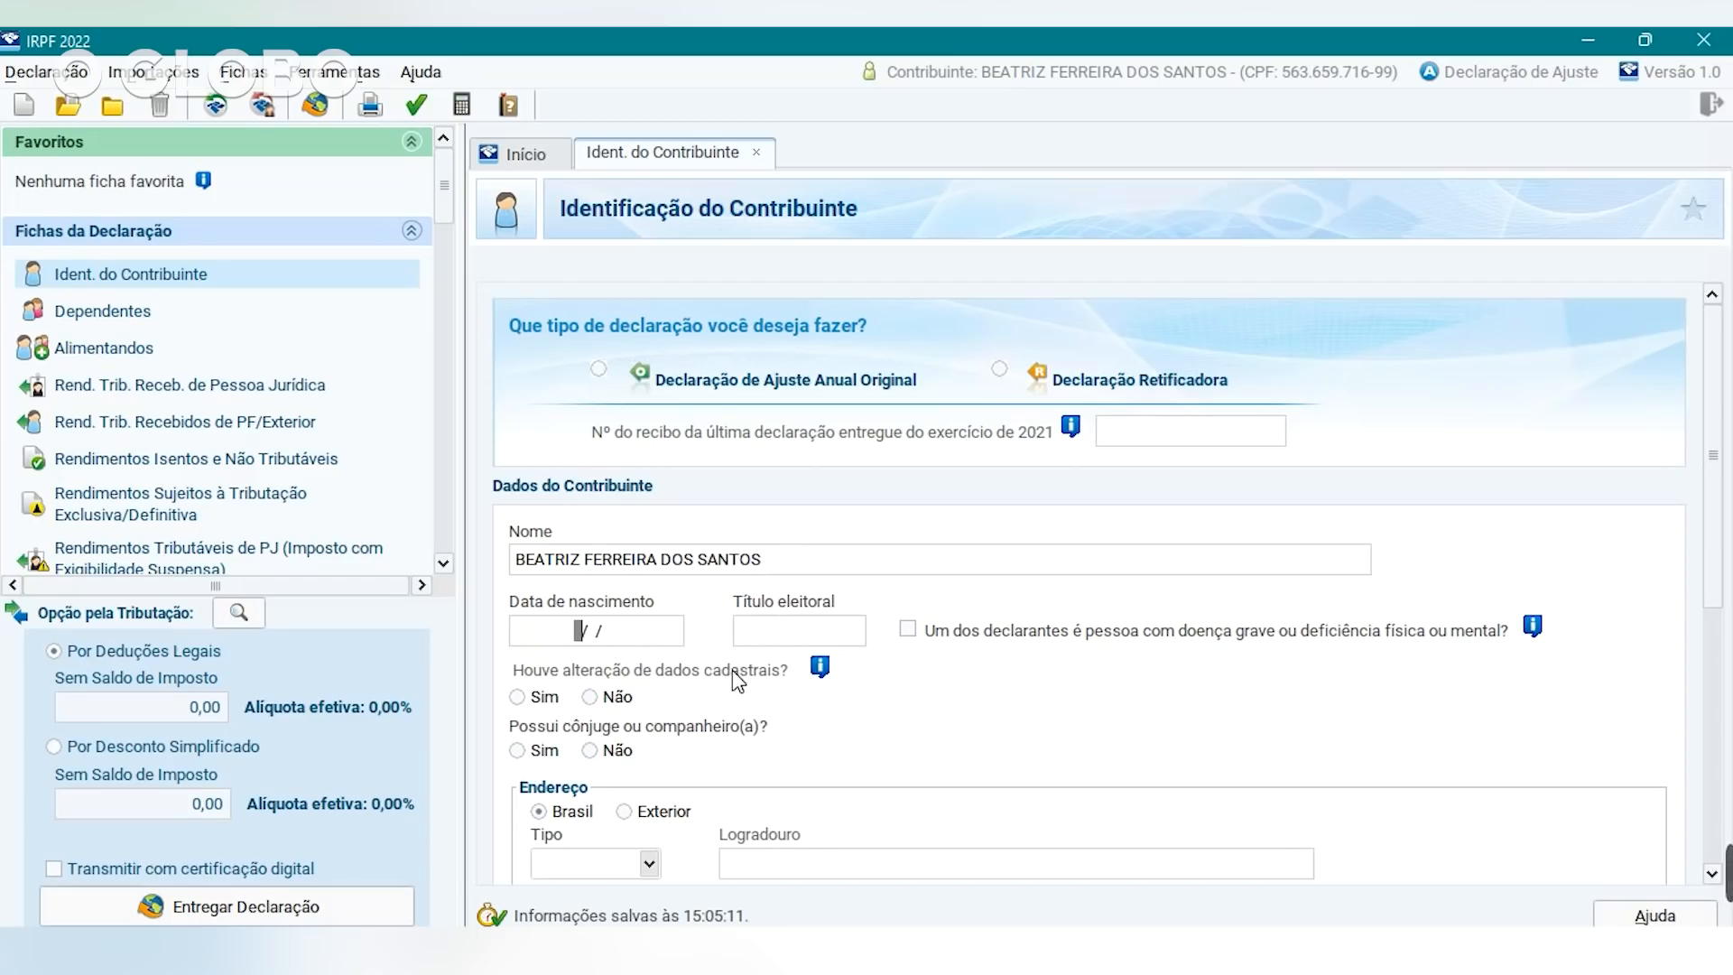
scroll(1726, 464, "down", 1)
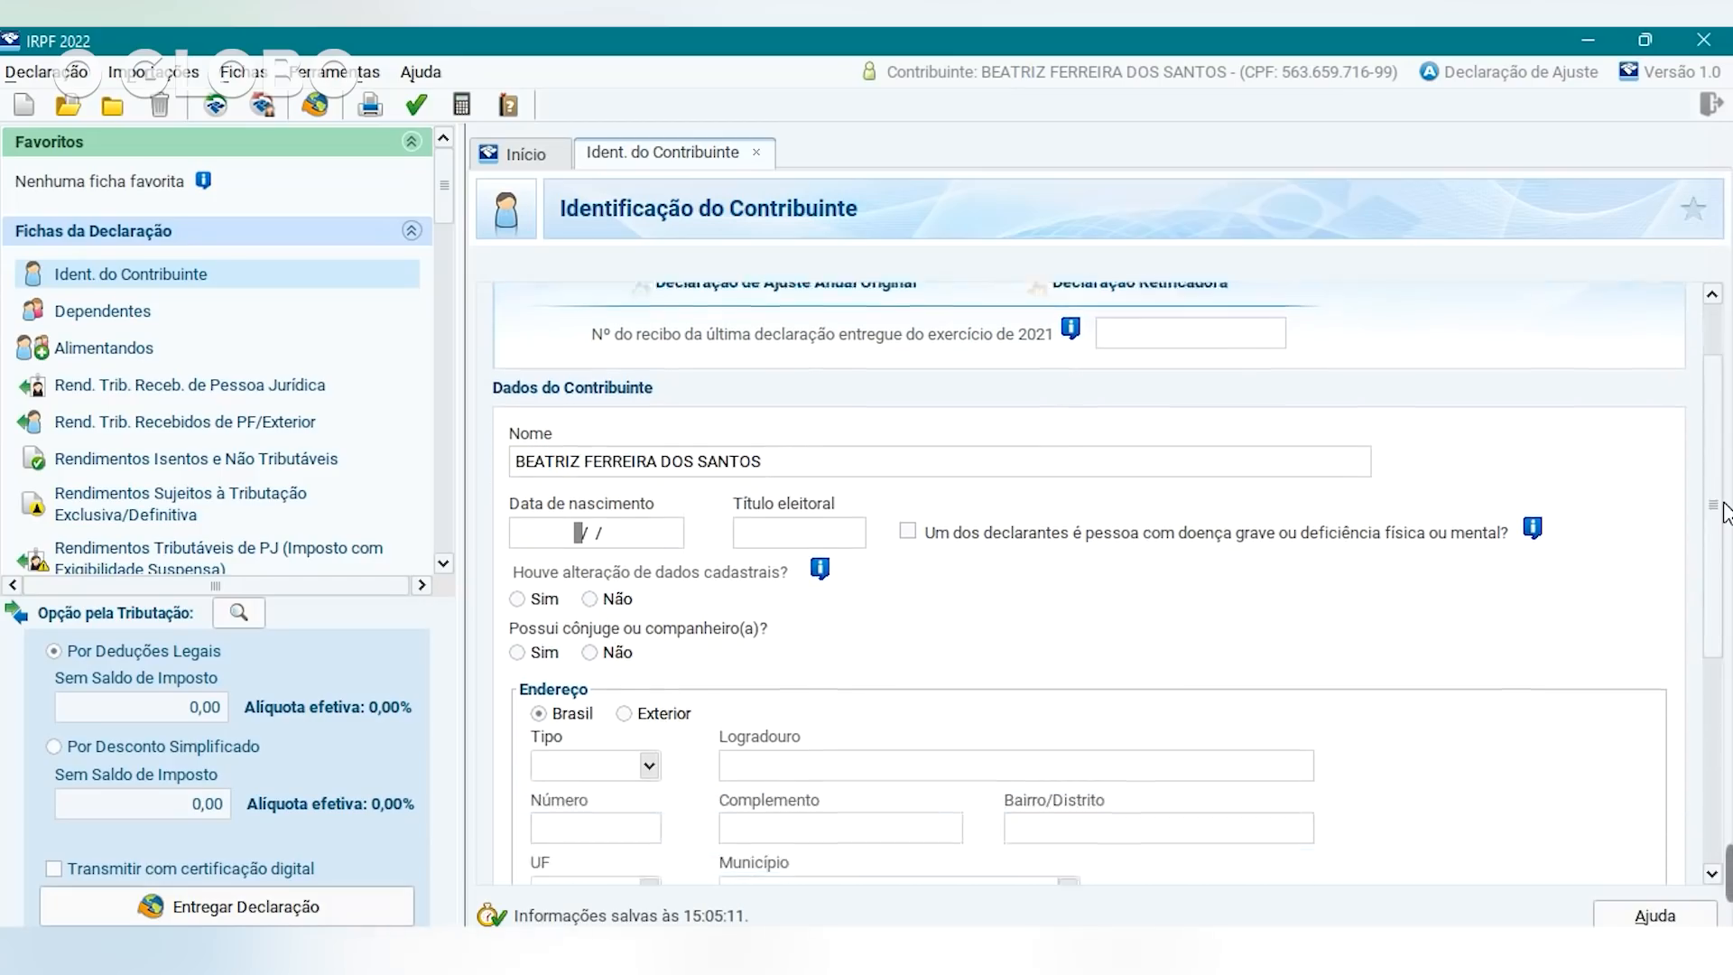
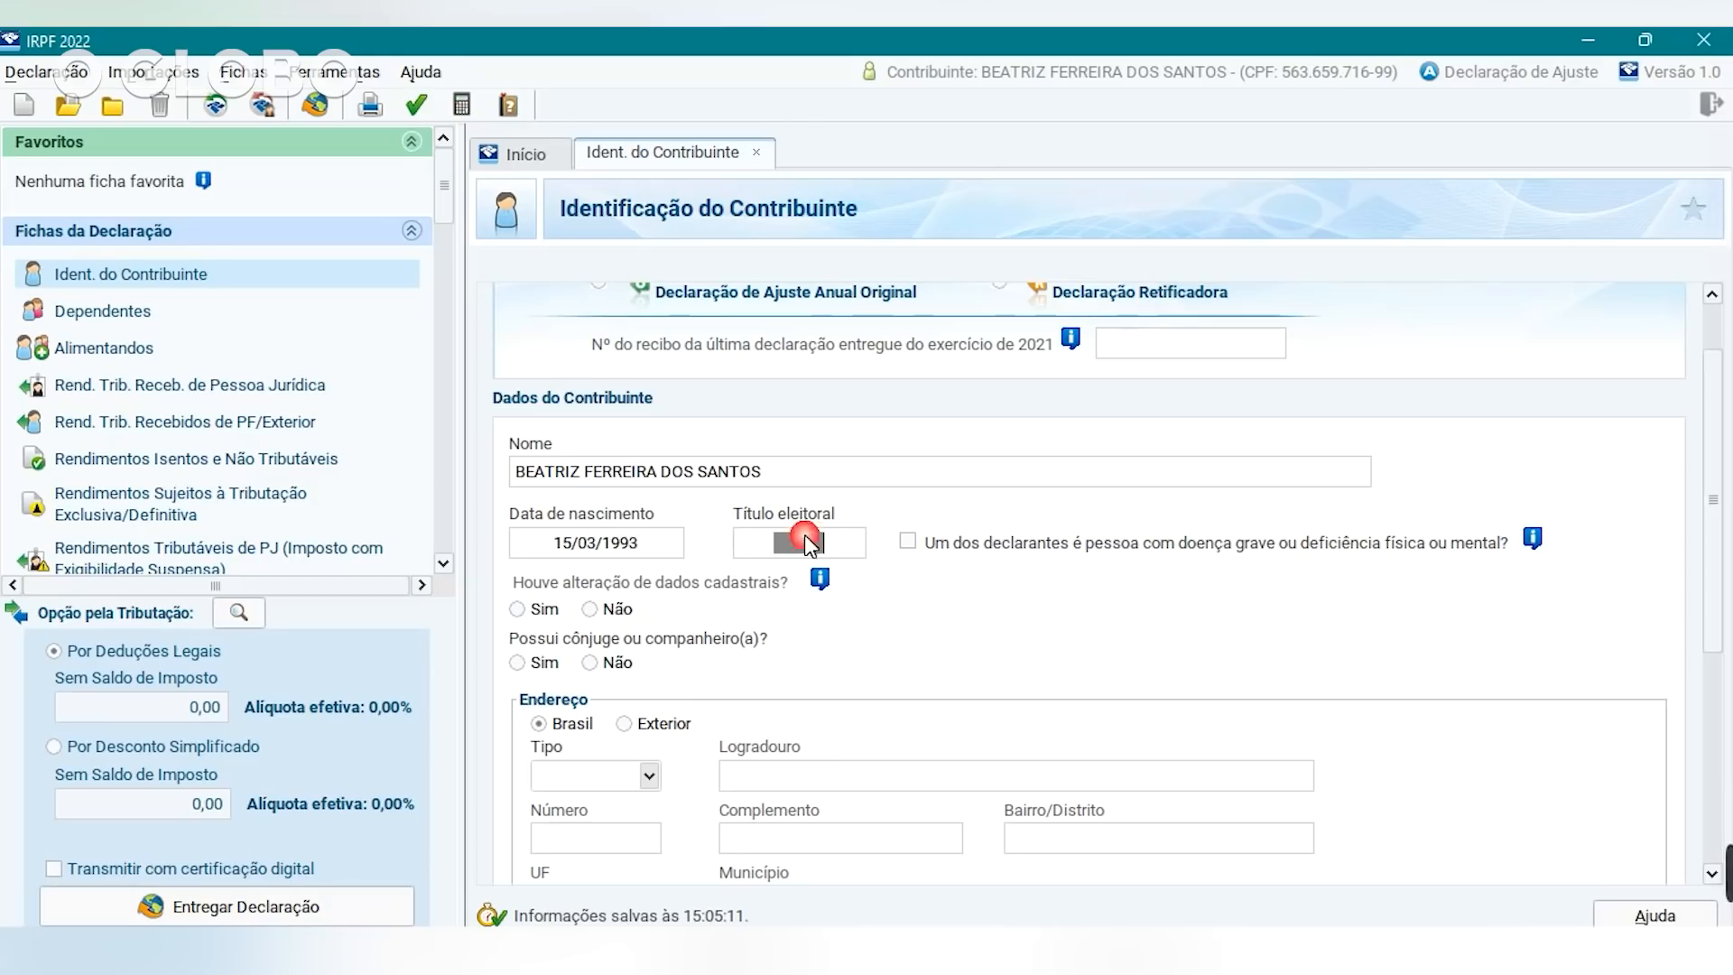
left_click(589, 663)
left_click(593, 621)
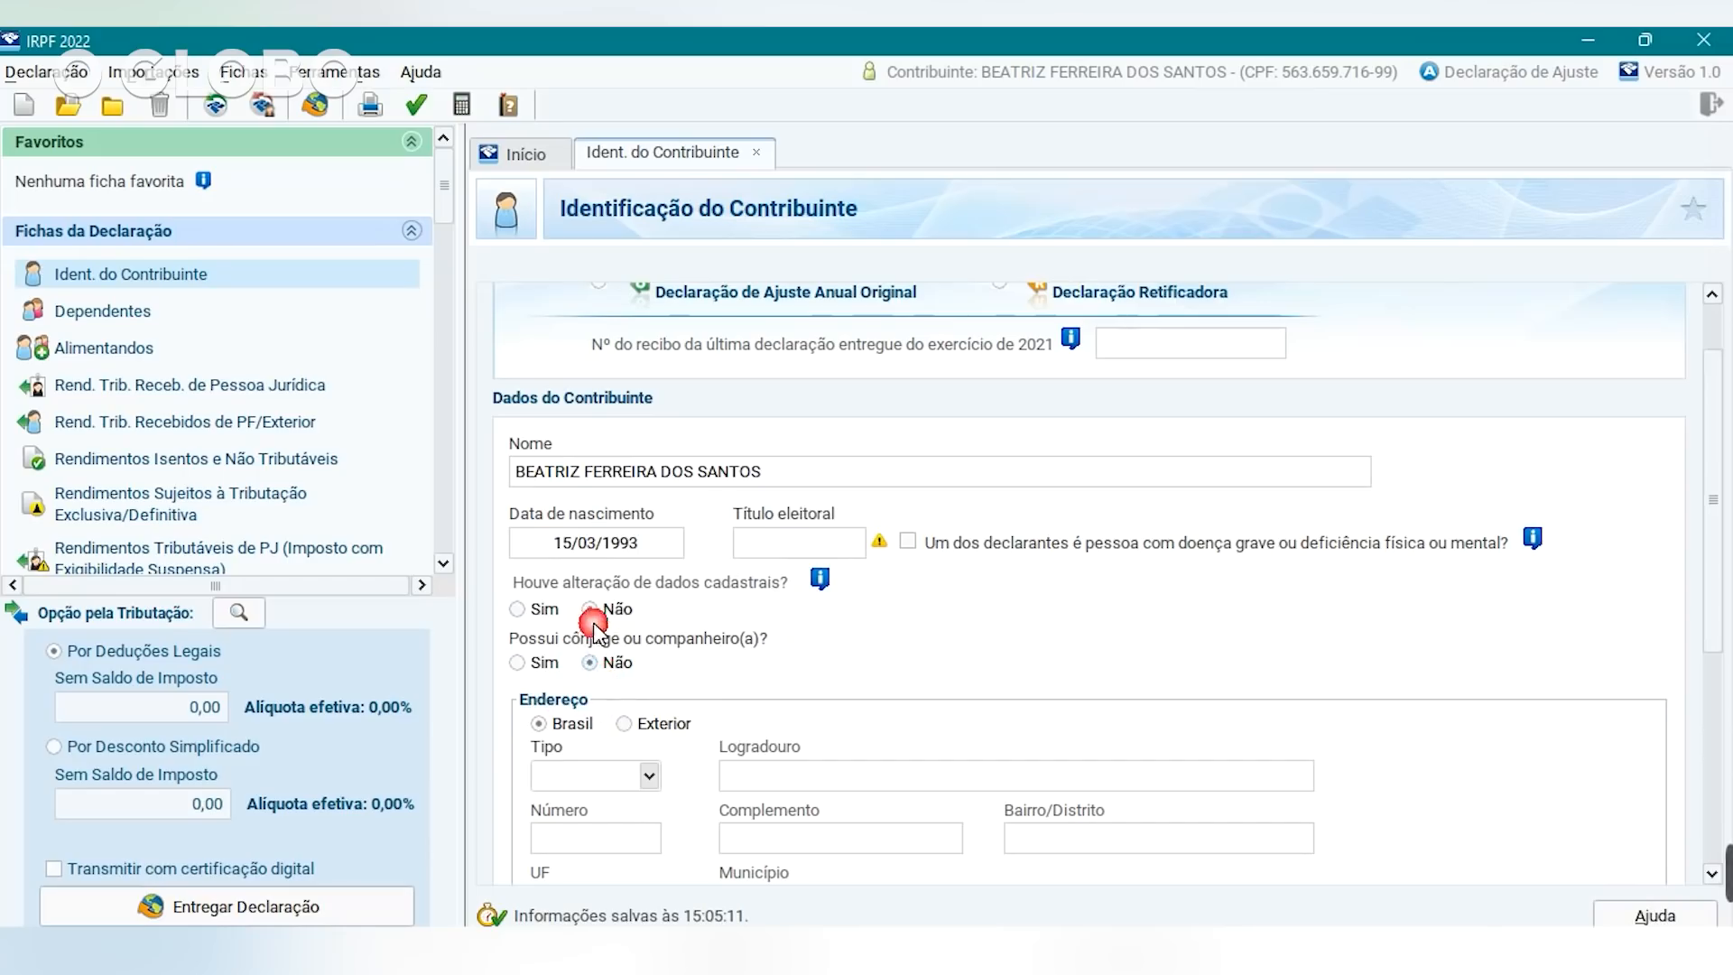
left_click_drag(1717, 432, 1725, 663)
left_click(800, 398)
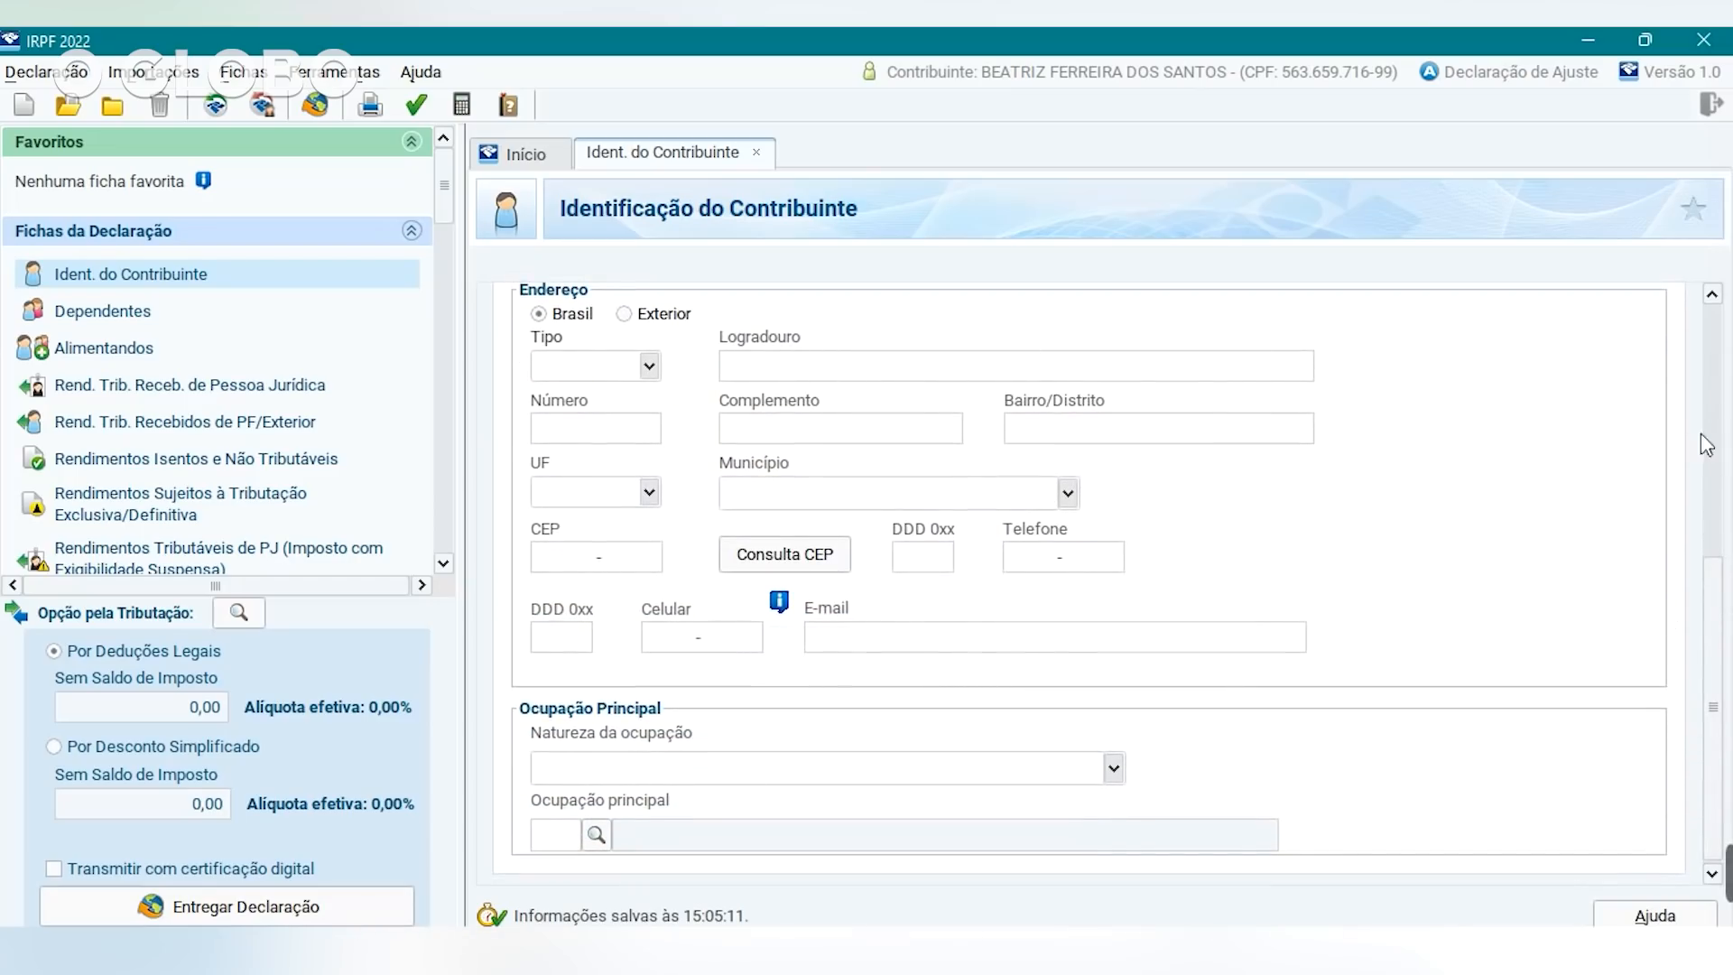
Set occupation nature 01 (private-sector employee) and main occupation 261 Jornalista e repórter.
left_click(1112, 768)
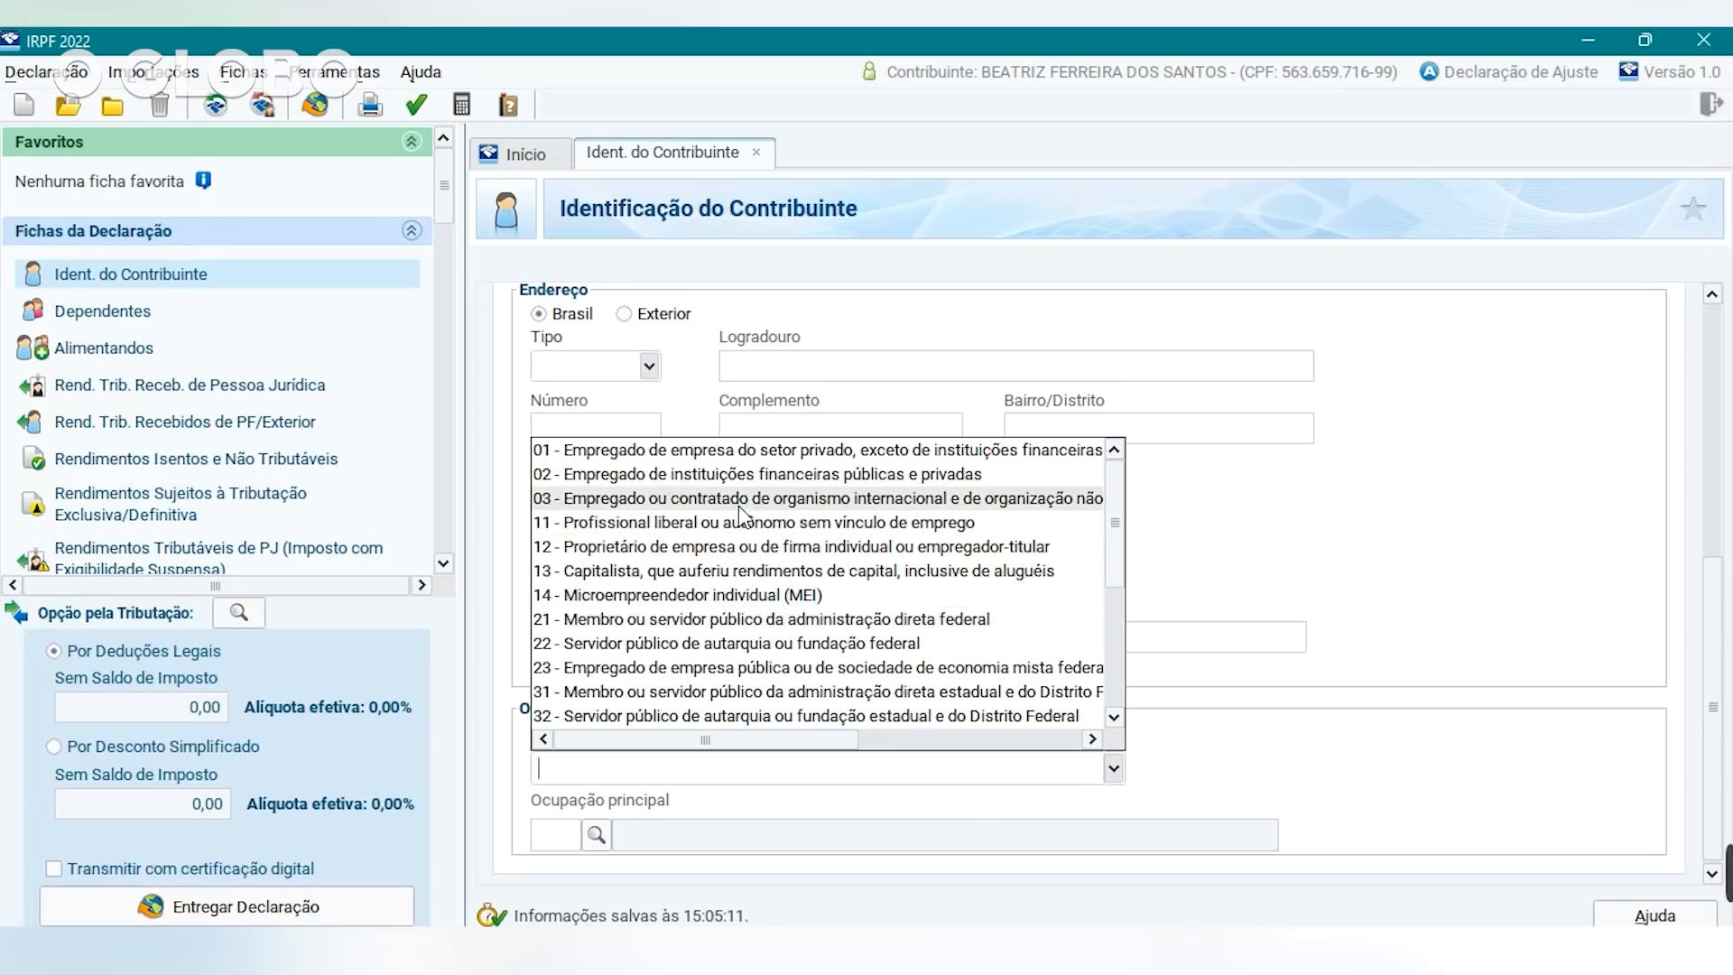
left_click(760, 446)
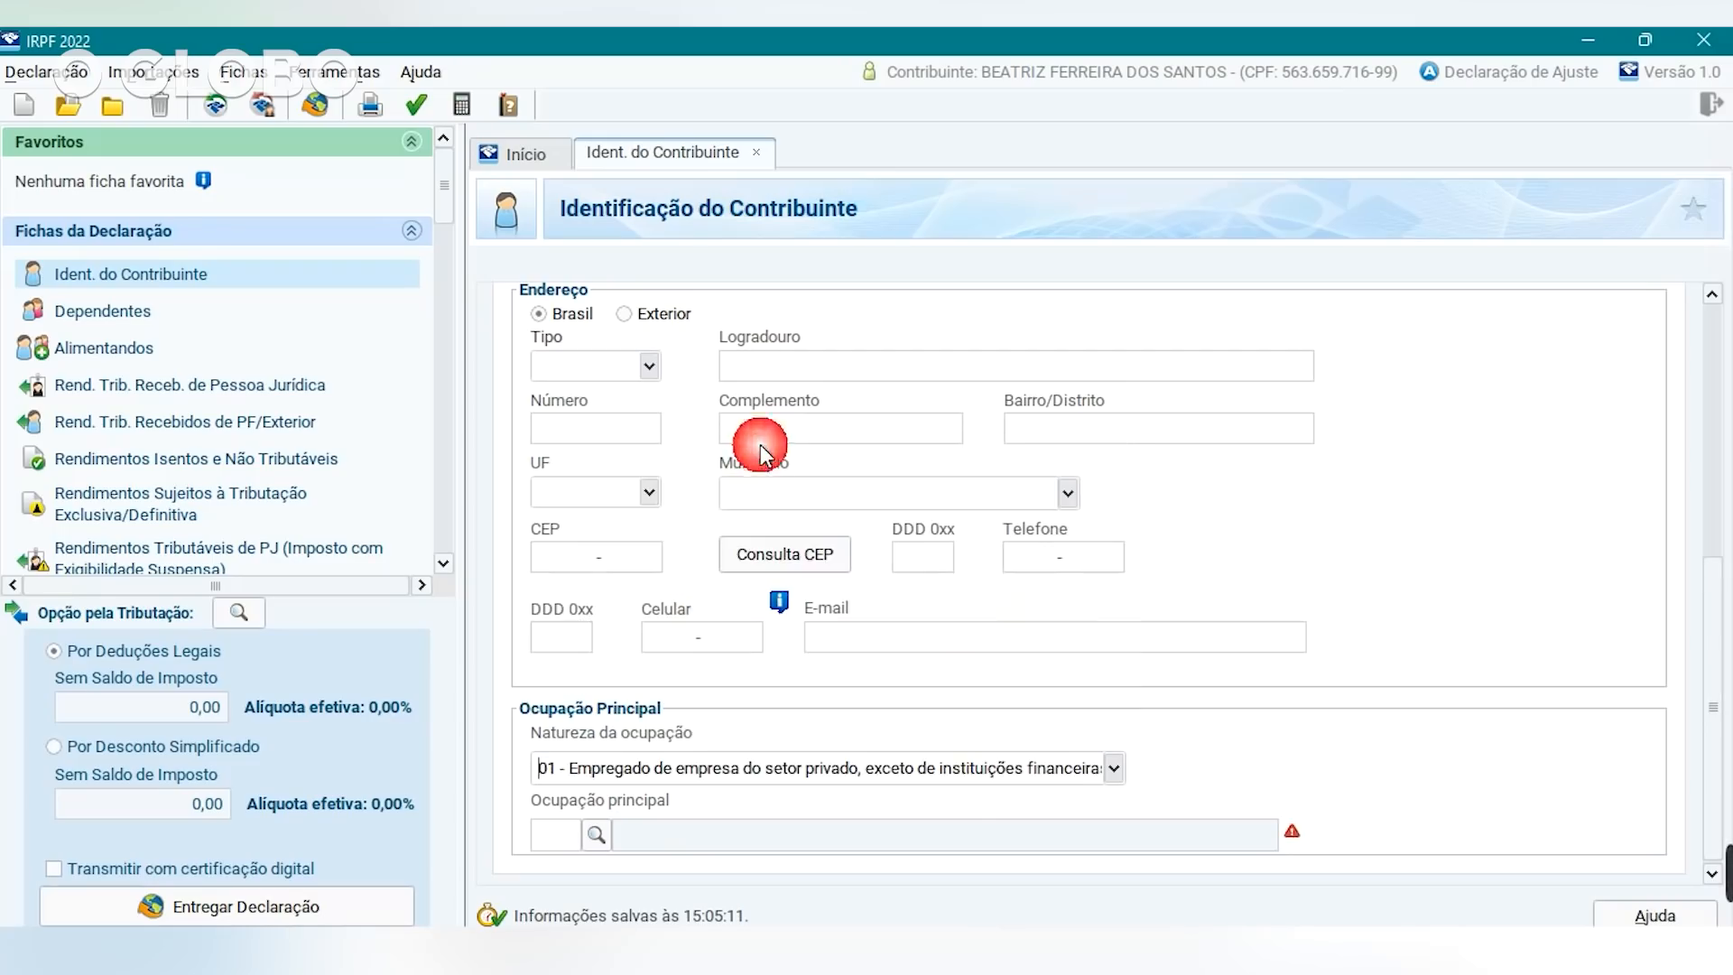
left_click(596, 833)
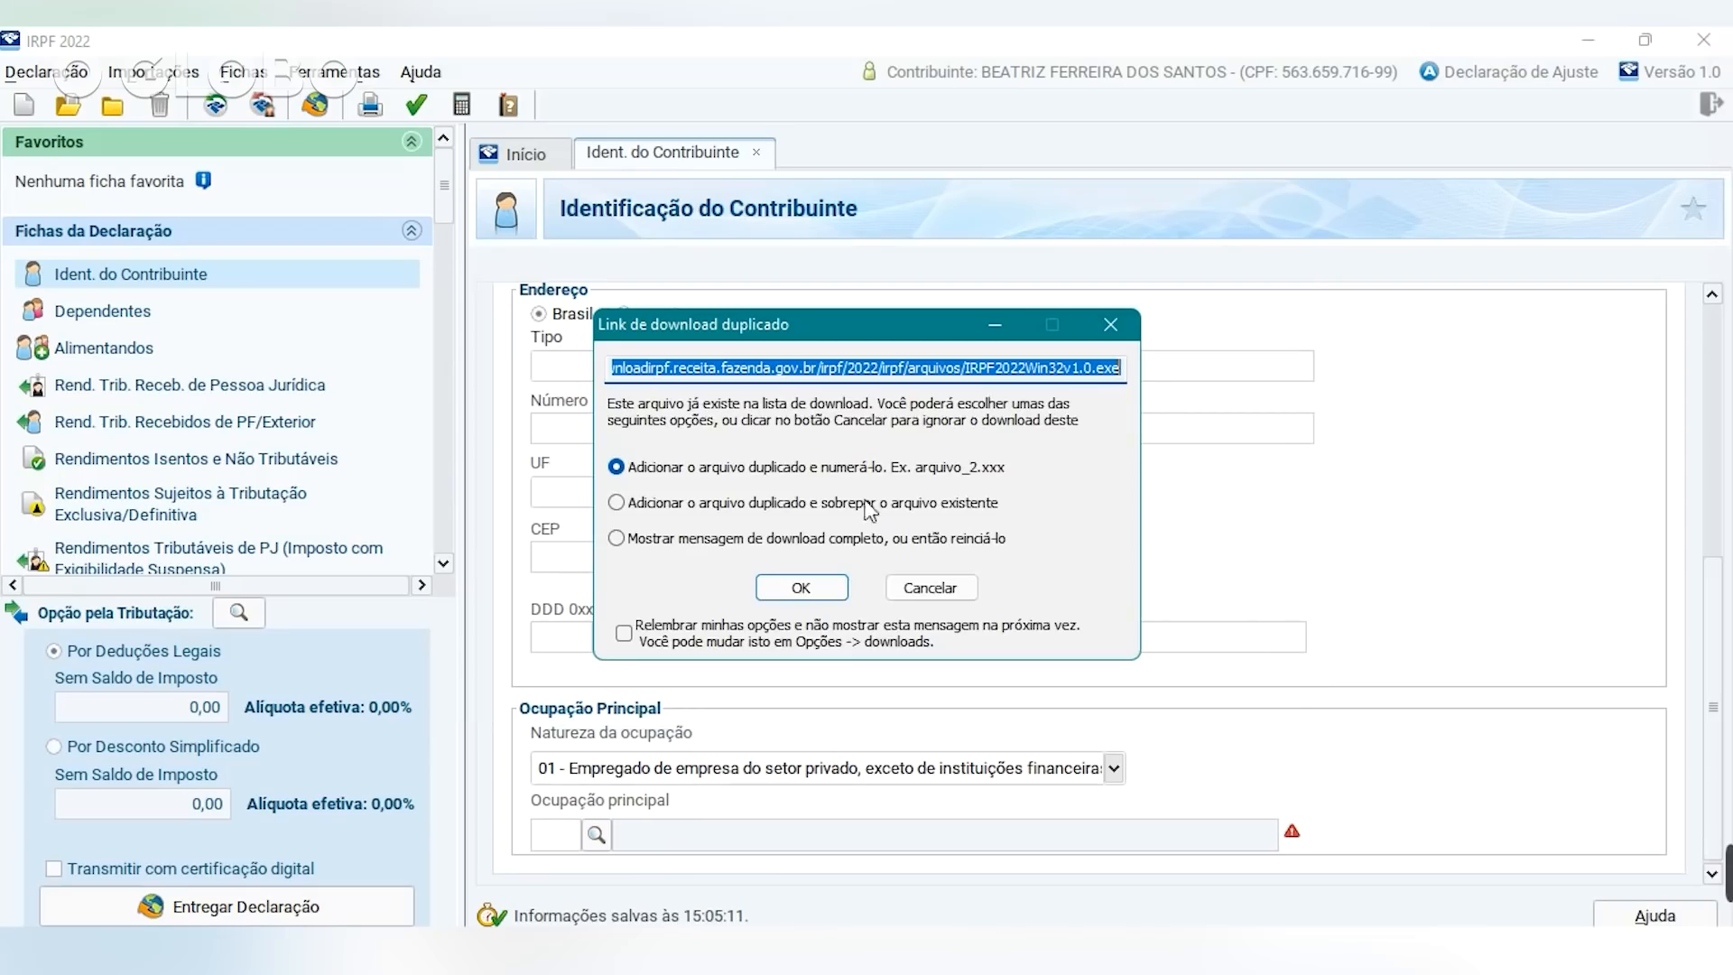
left_click(1110, 324)
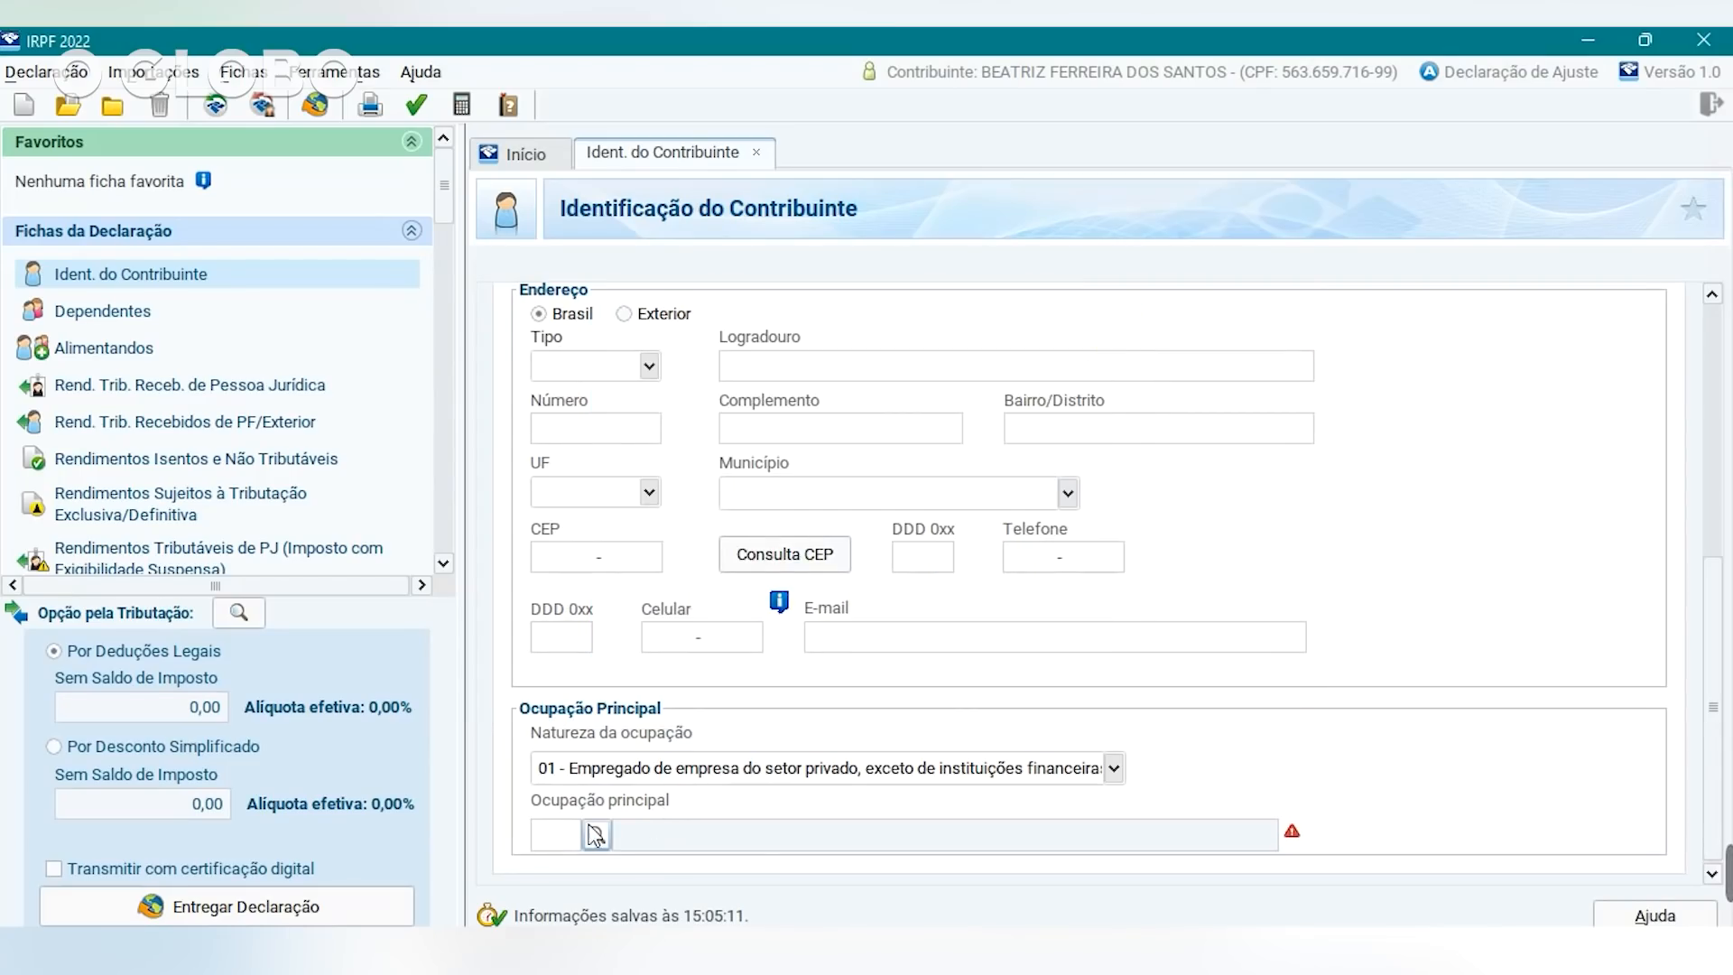
left_click(596, 833)
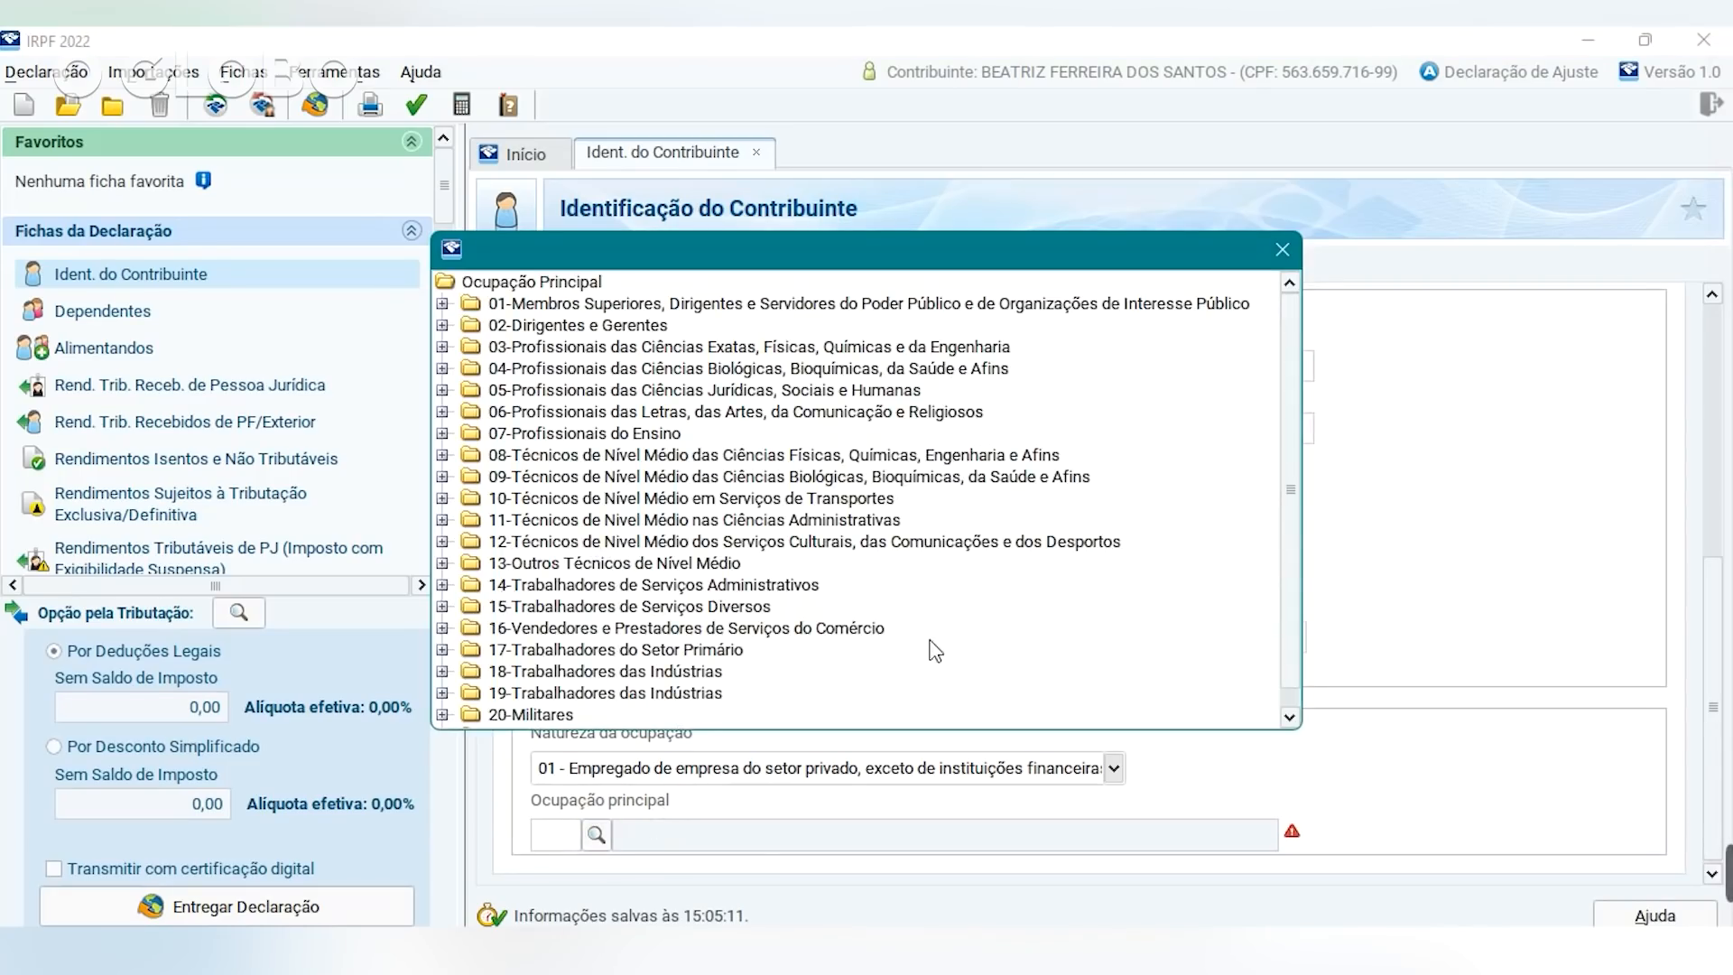
left_click(469, 417)
double_click(467, 417)
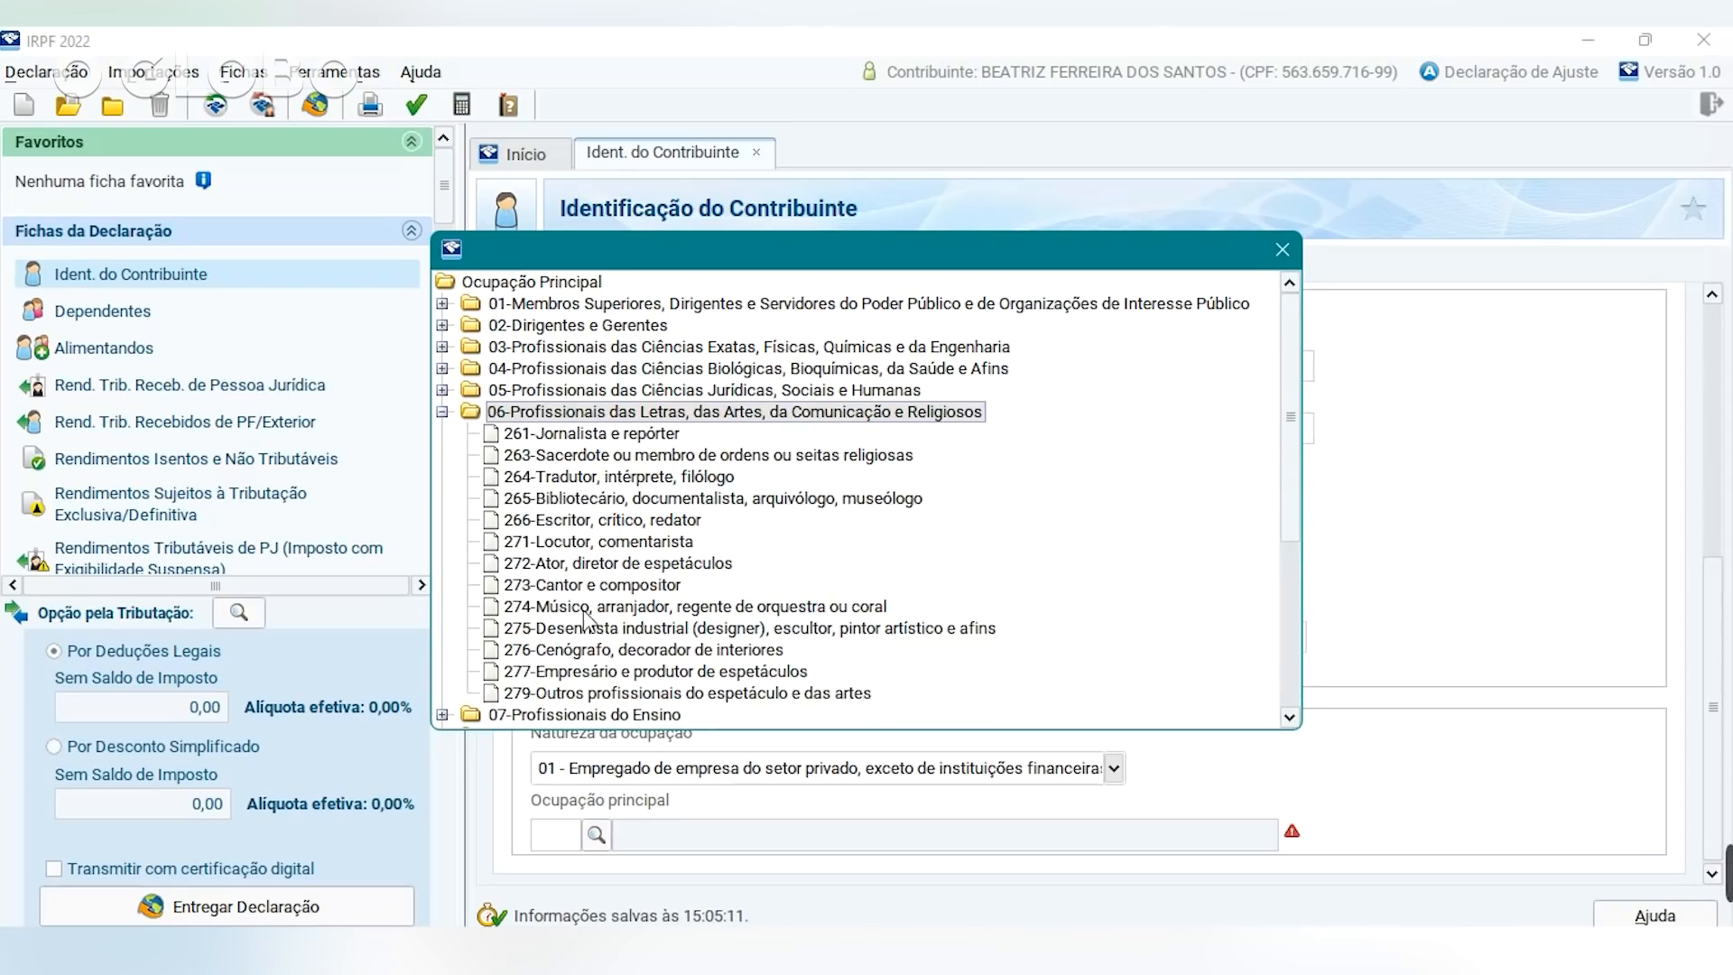
double_click(562, 445)
left_click_drag(1724, 618, 1710, 316)
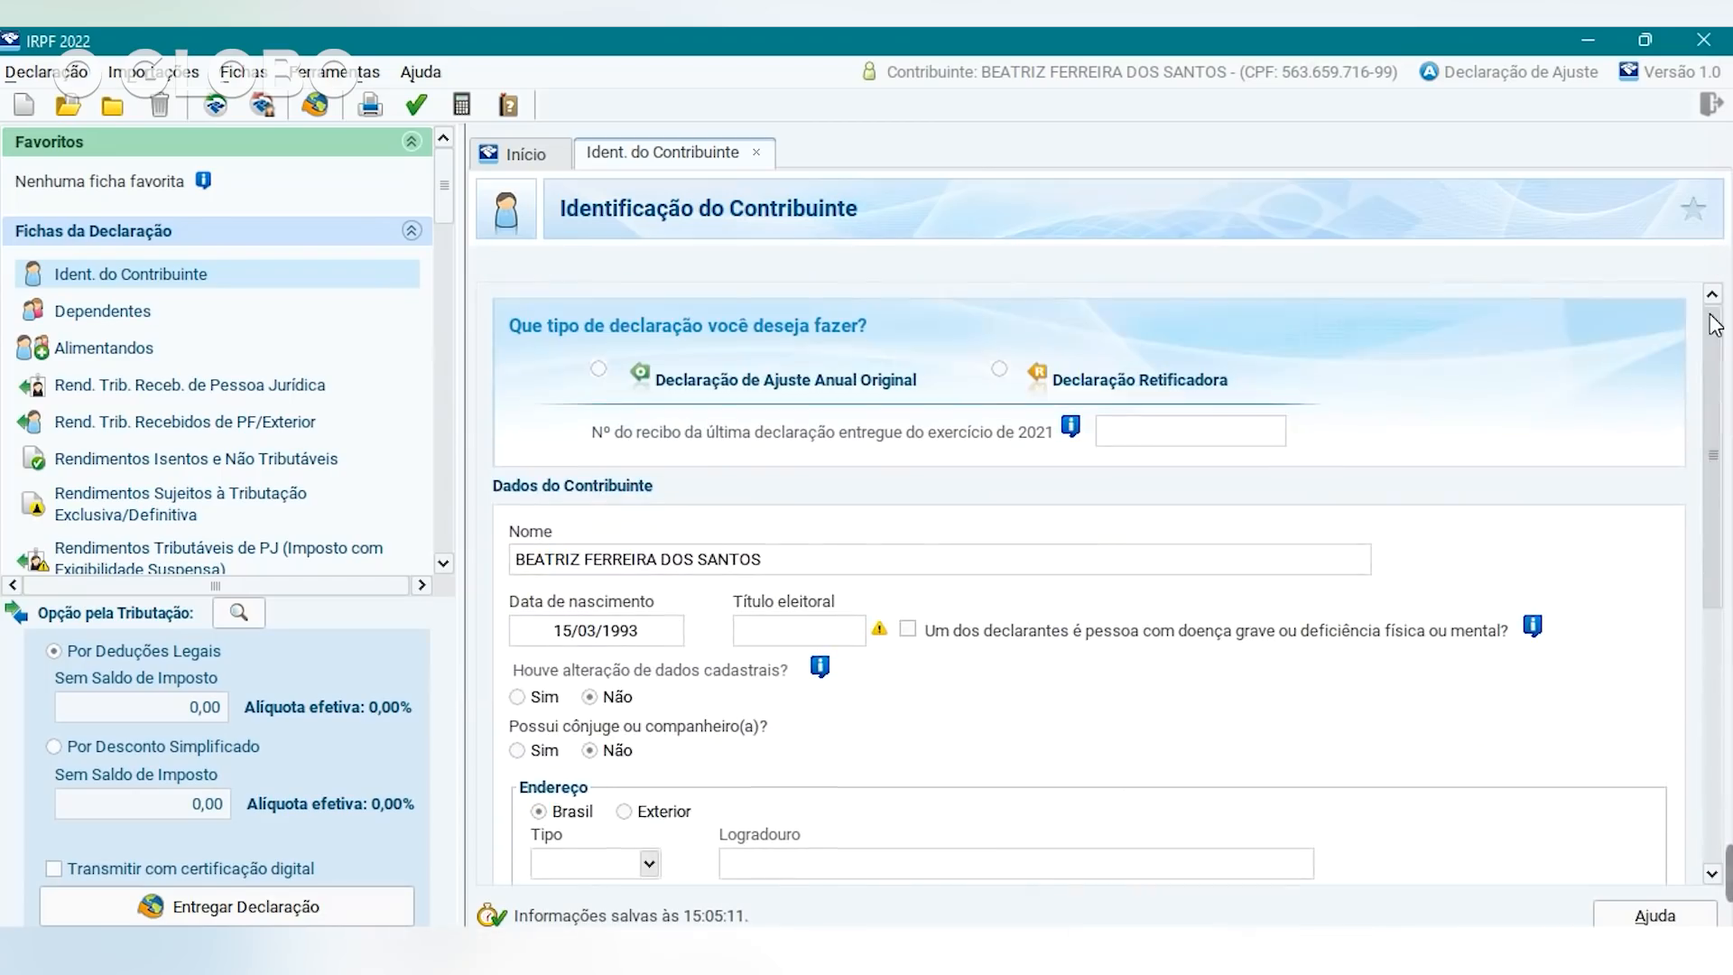
Switch to the Dependentes sheet in the Fichas da Declaração sidebar.
left_click(103, 312)
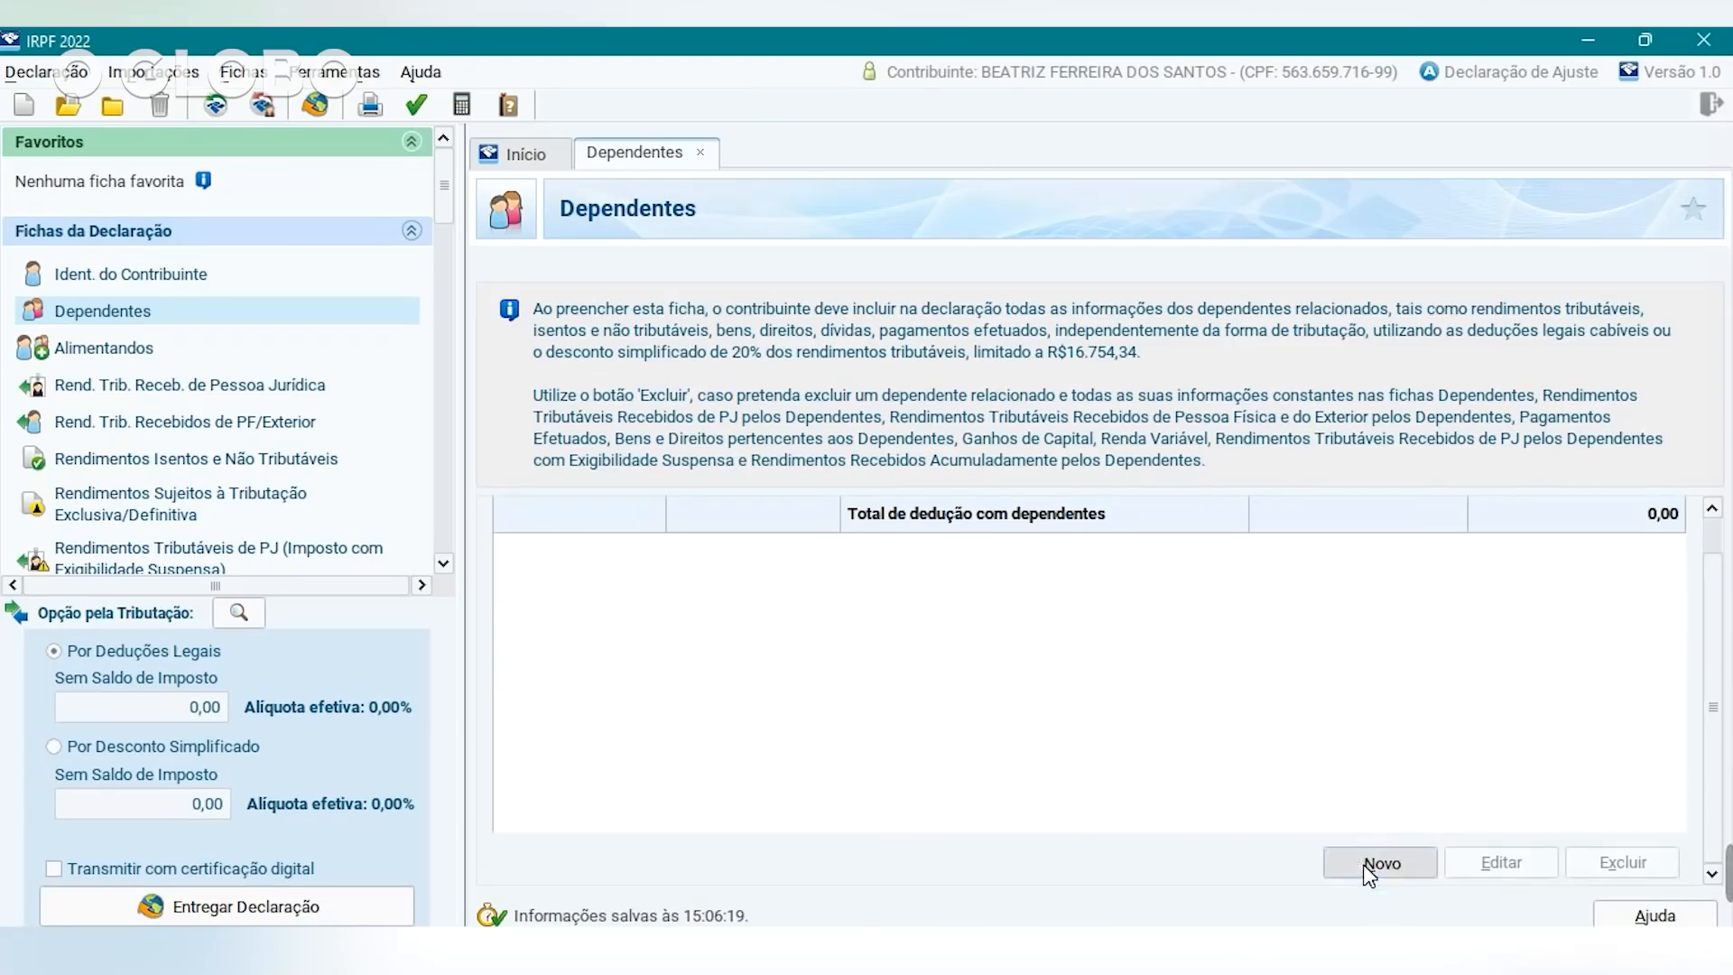
left_click(1365, 864)
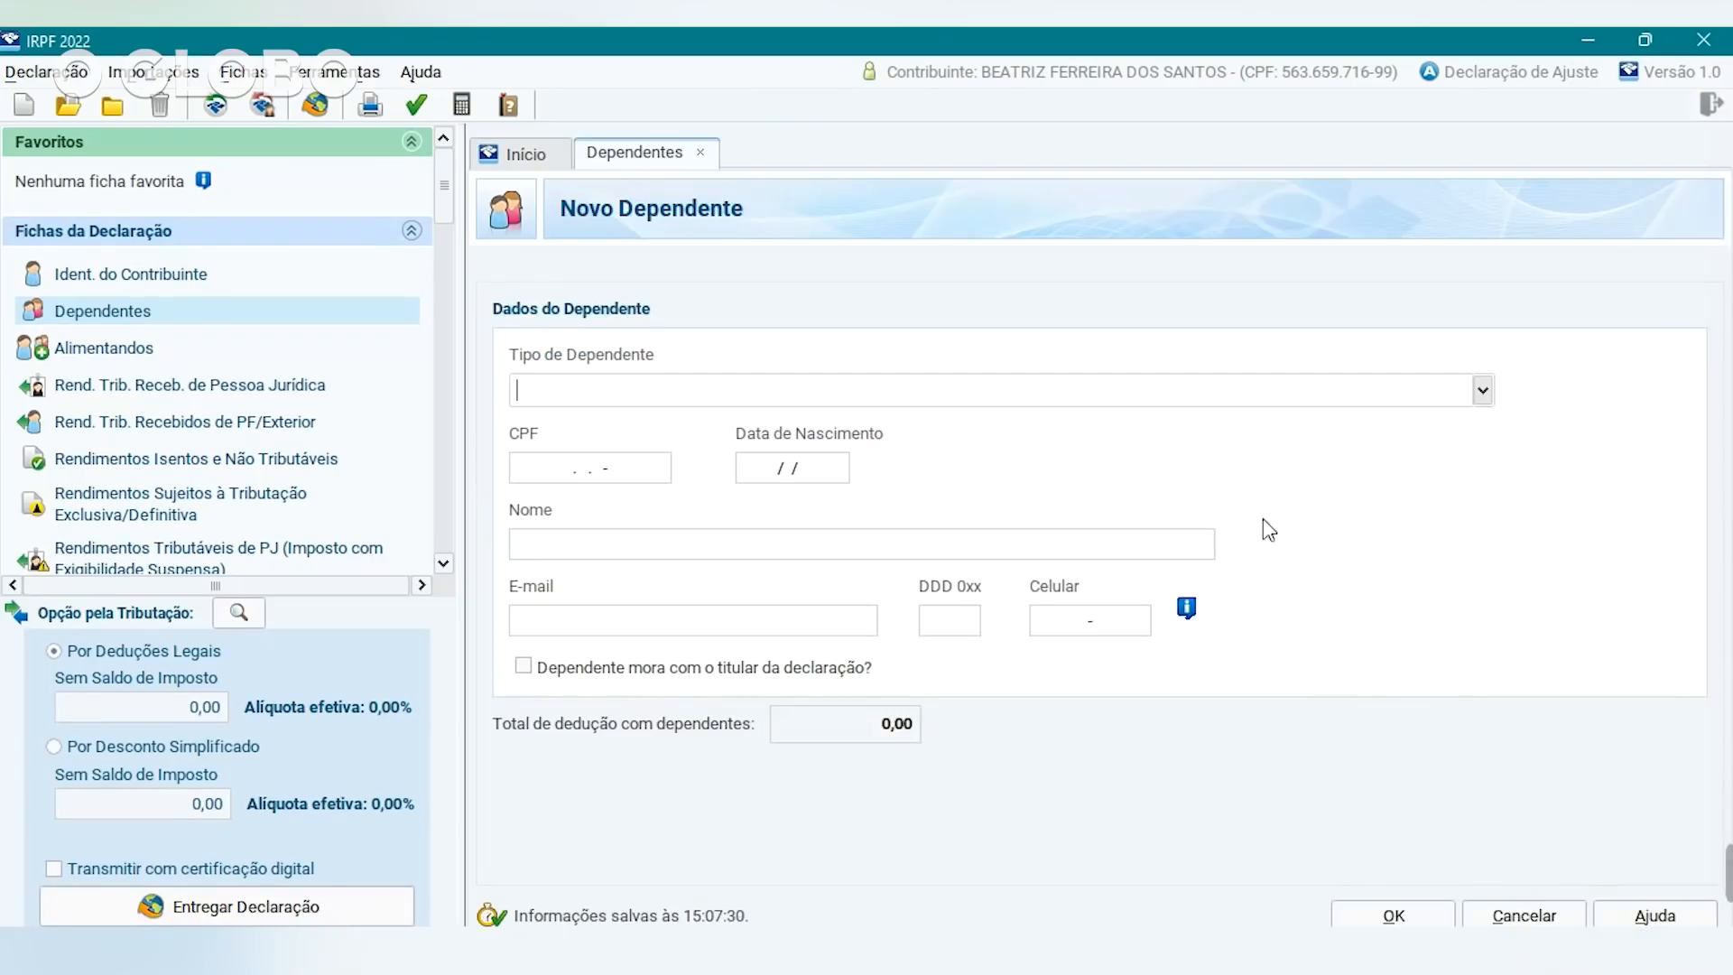
left_click(1486, 392)
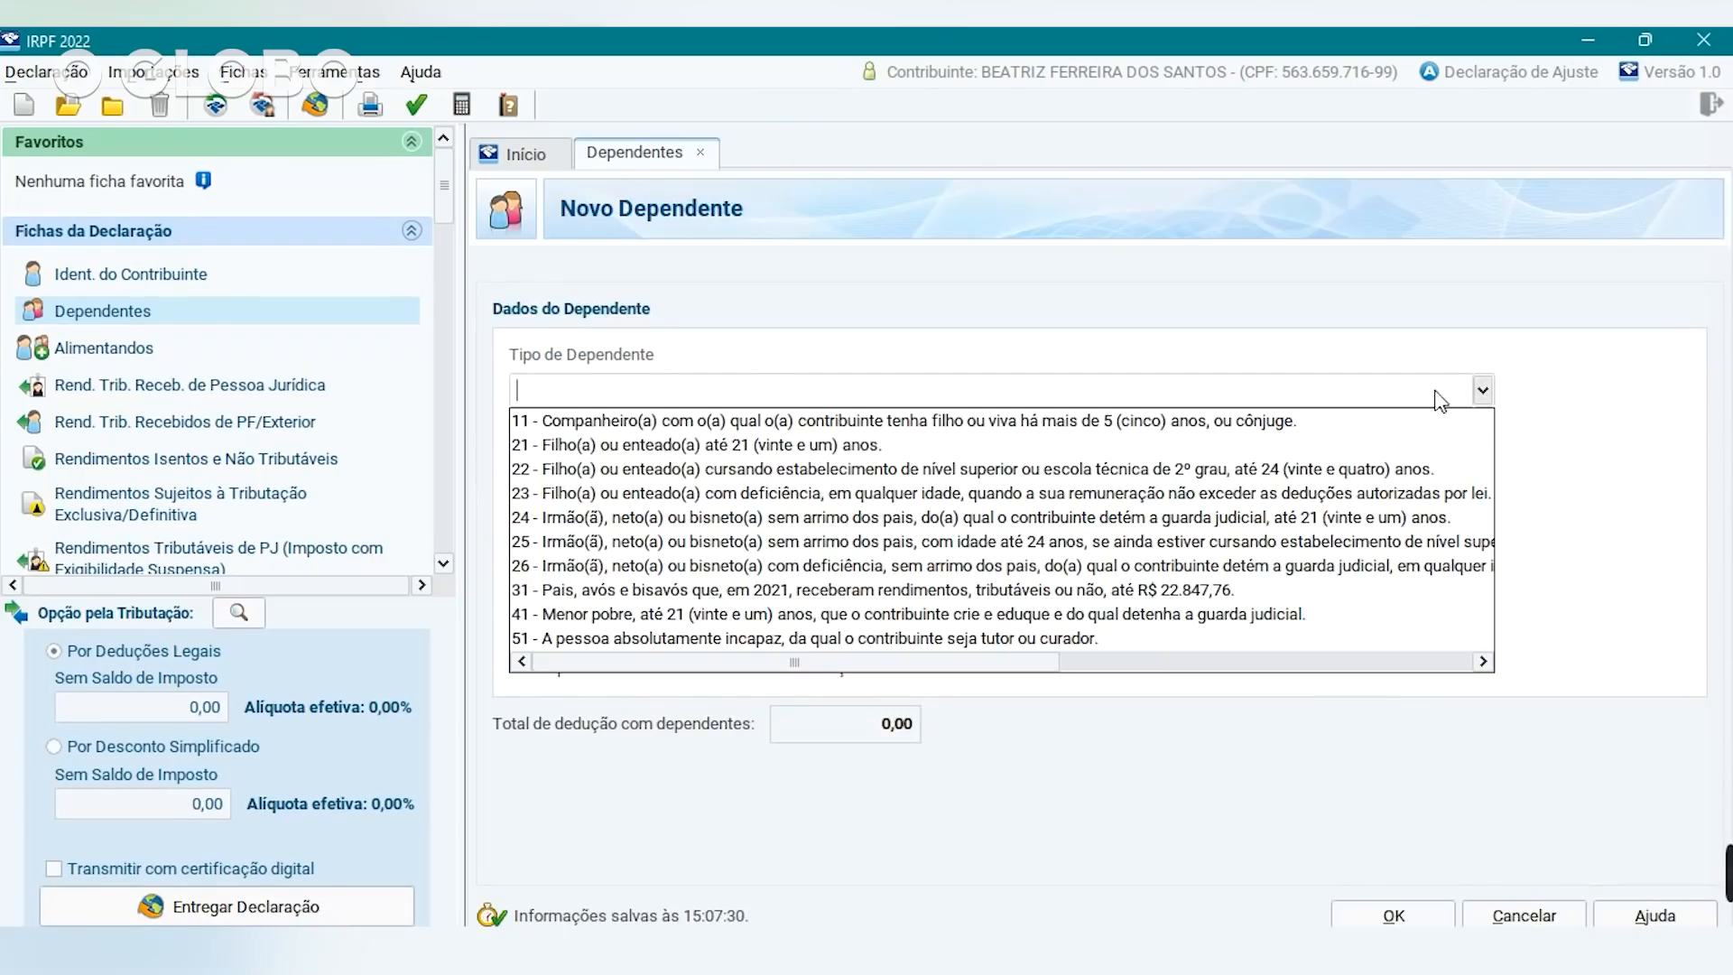
left_click(871, 448)
left_click(565, 471)
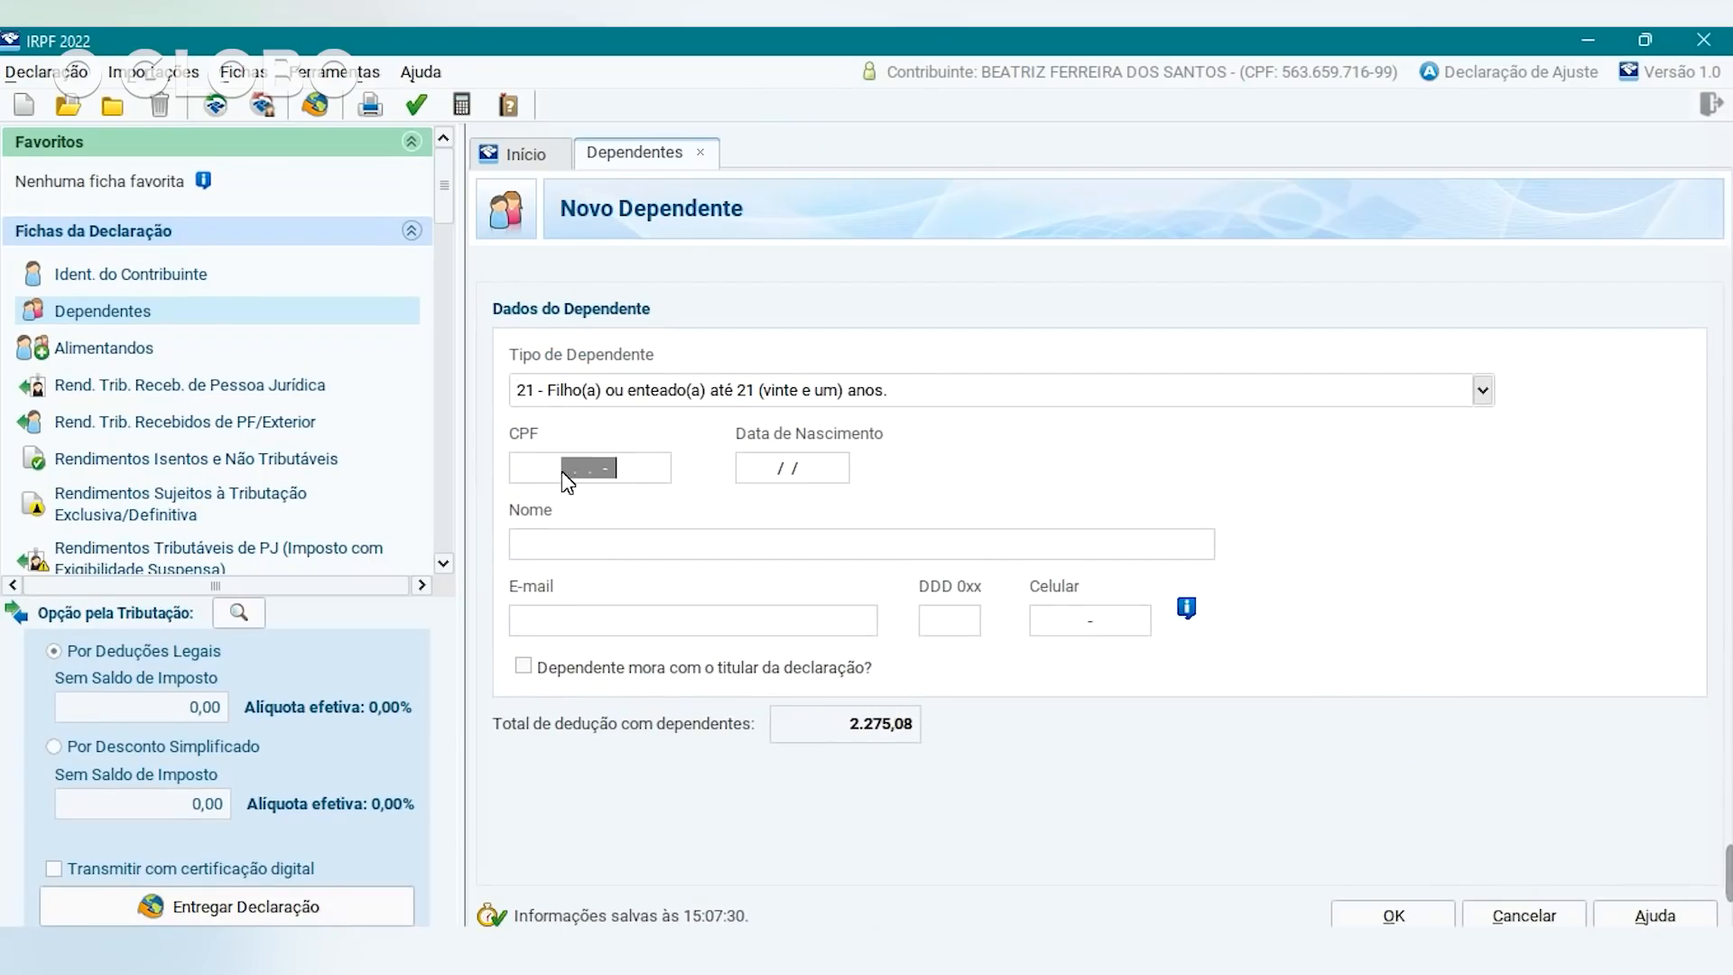
left_click(557, 473)
left_click(760, 463)
type("24/08/200")
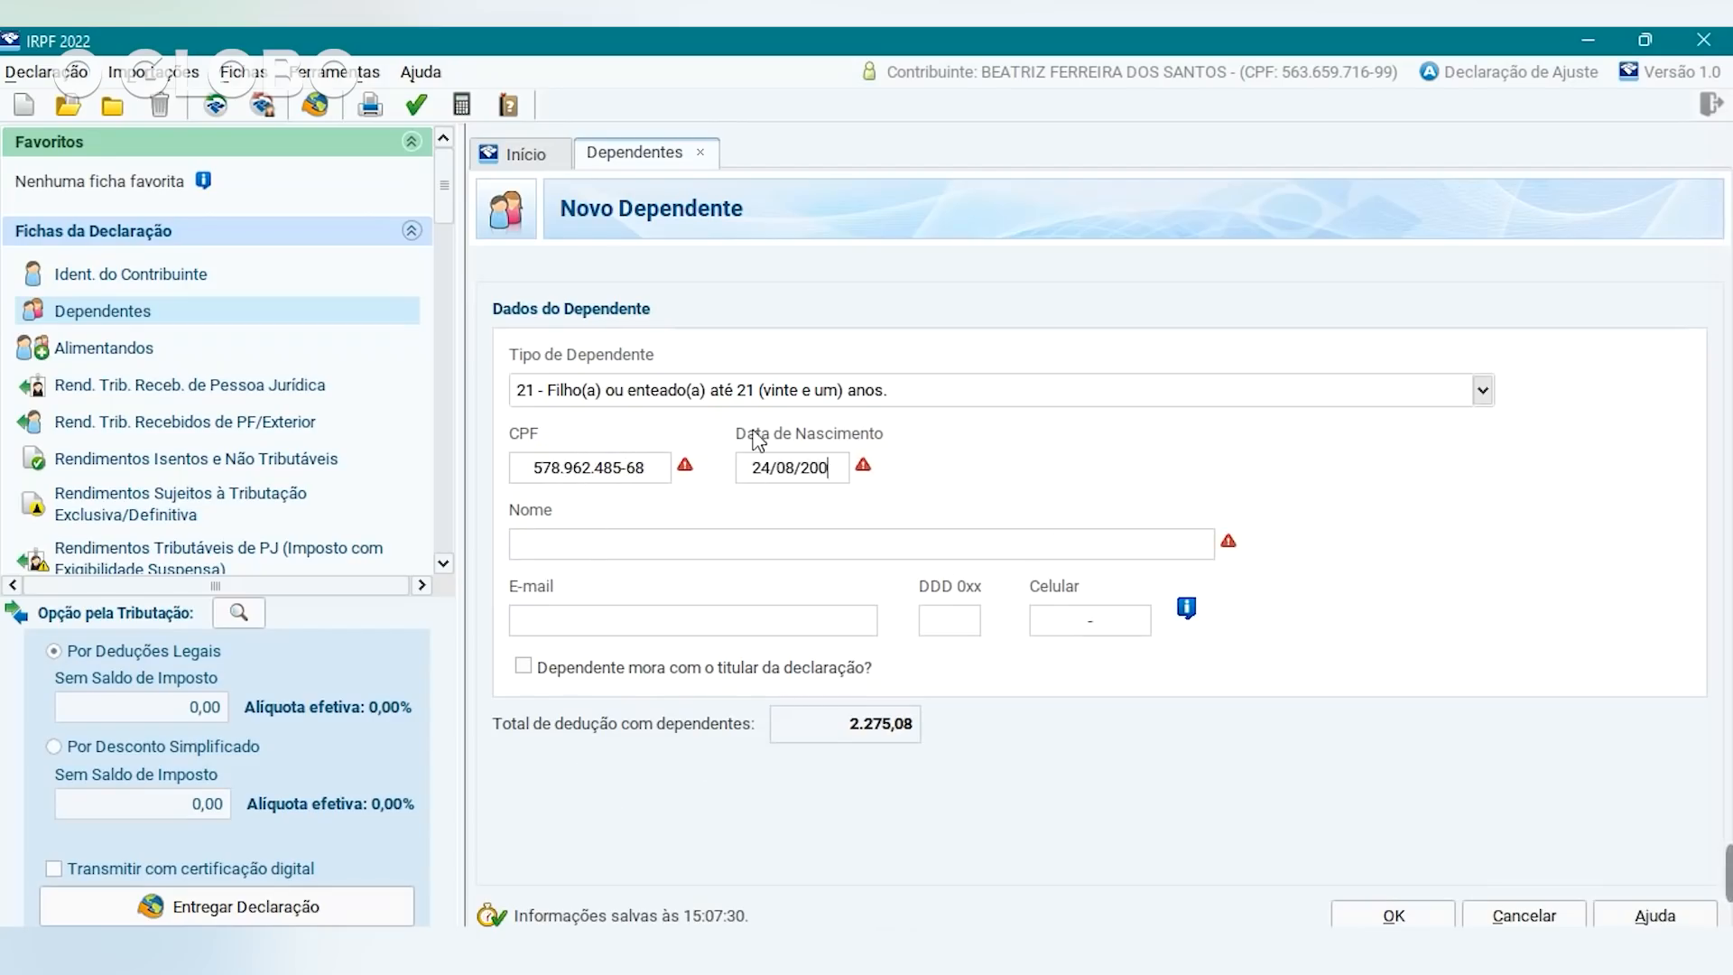
key("BackSpace")
type("10")
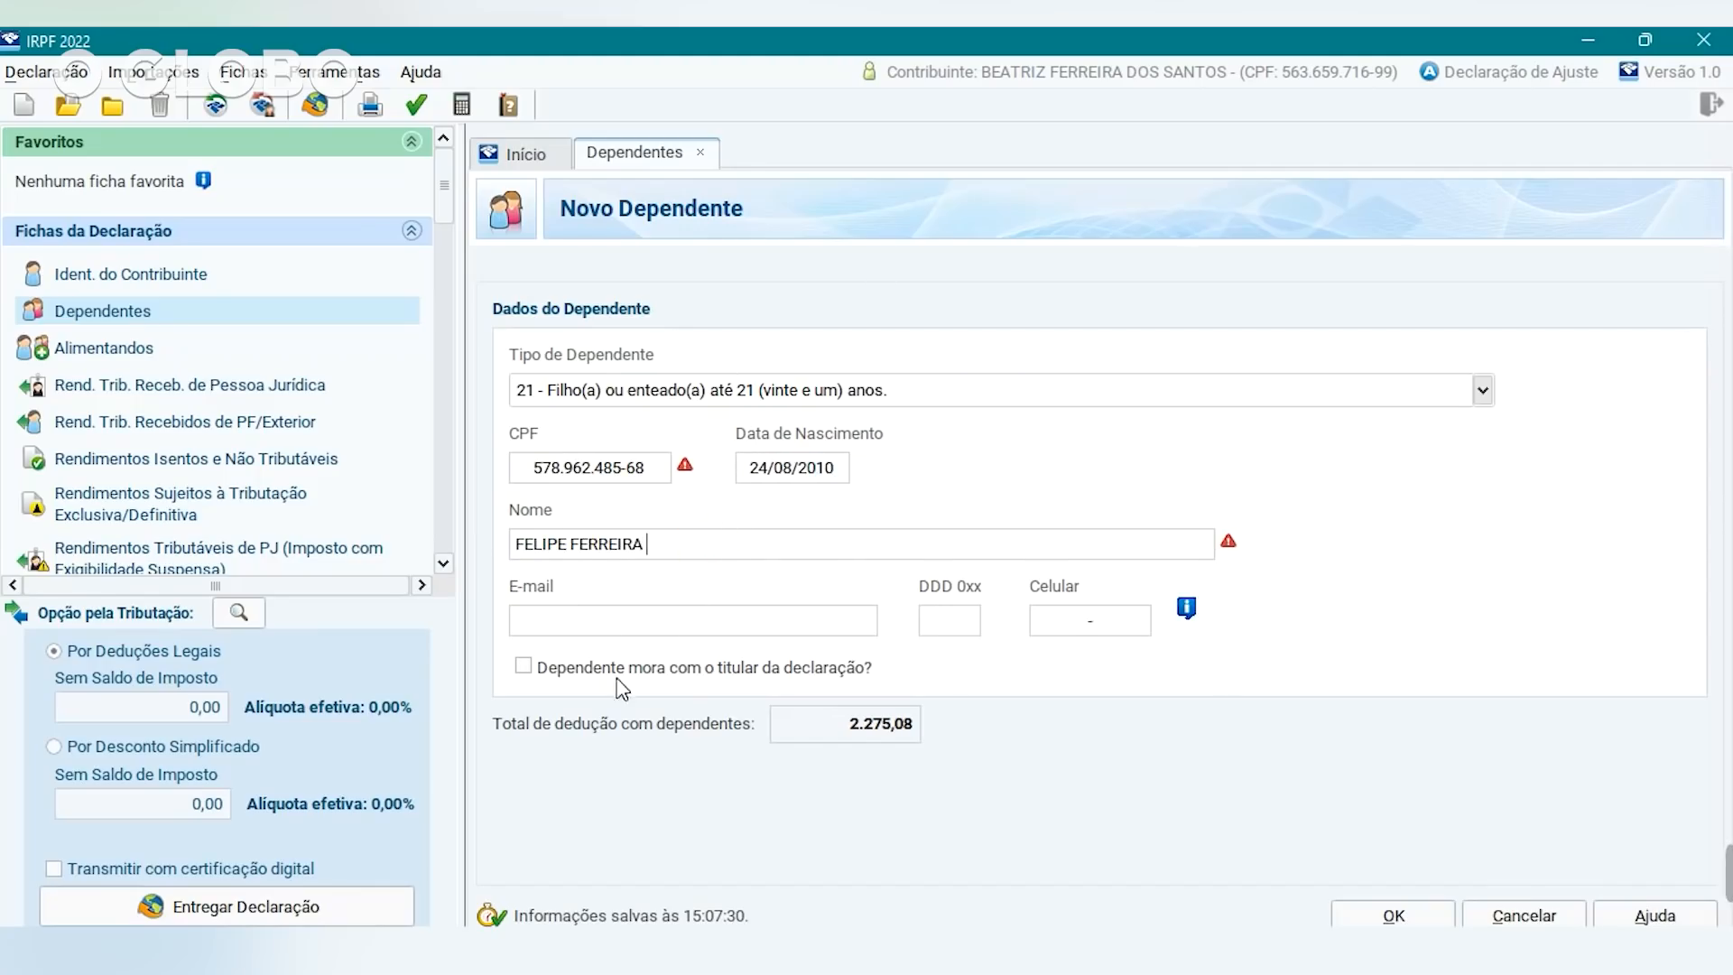
left_click(523, 667)
left_click(1394, 915)
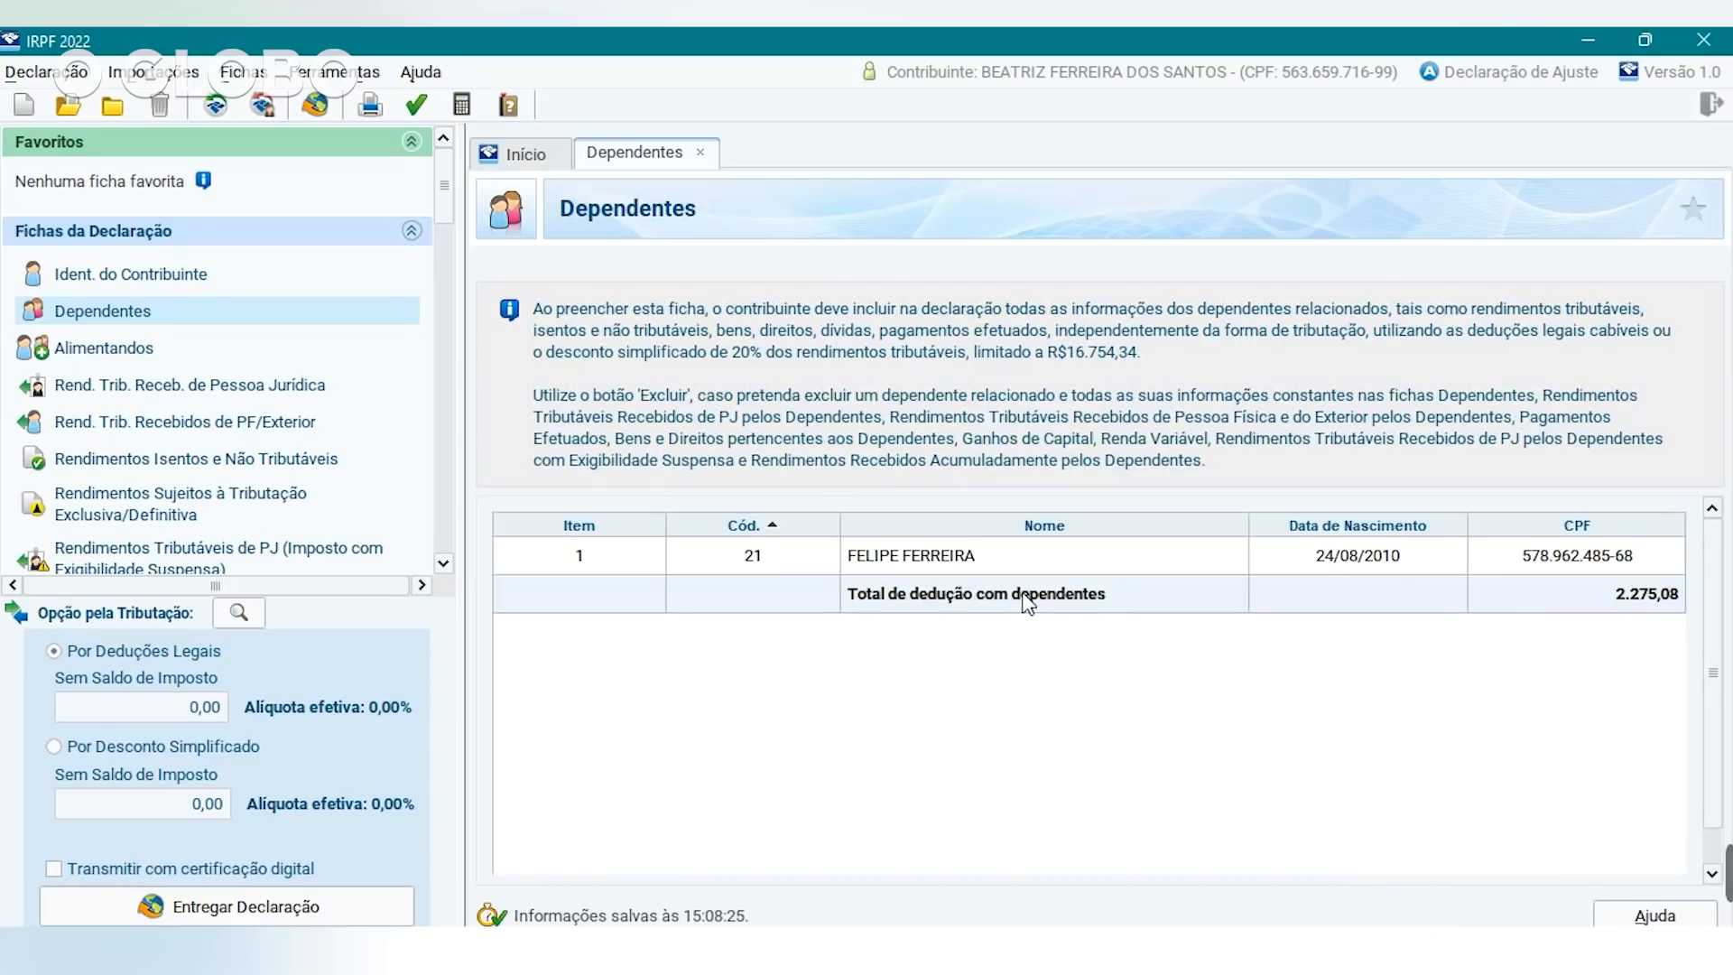
Switch to the Alimentandos sheet and scroll its still-empty list.
left_click(110, 355)
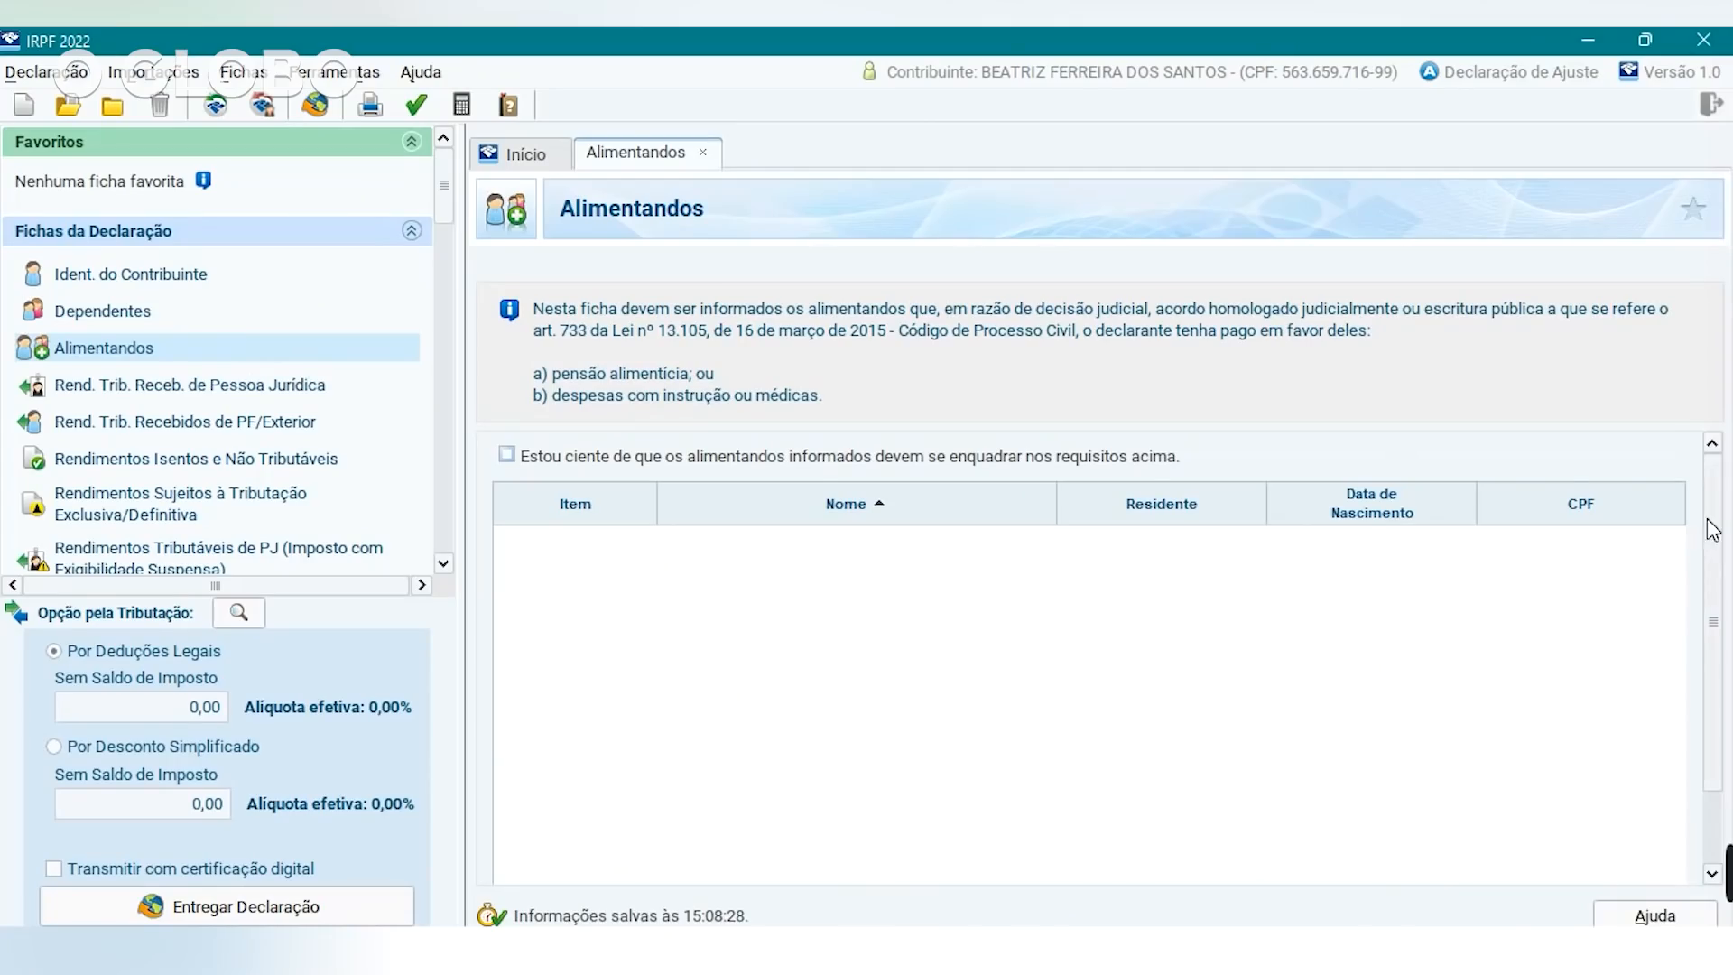
scroll(1712, 530, "down", 3)
Add a Brazil-resident alimentando linked to the child dependent, then open the company income sheet.
left_click(1368, 864)
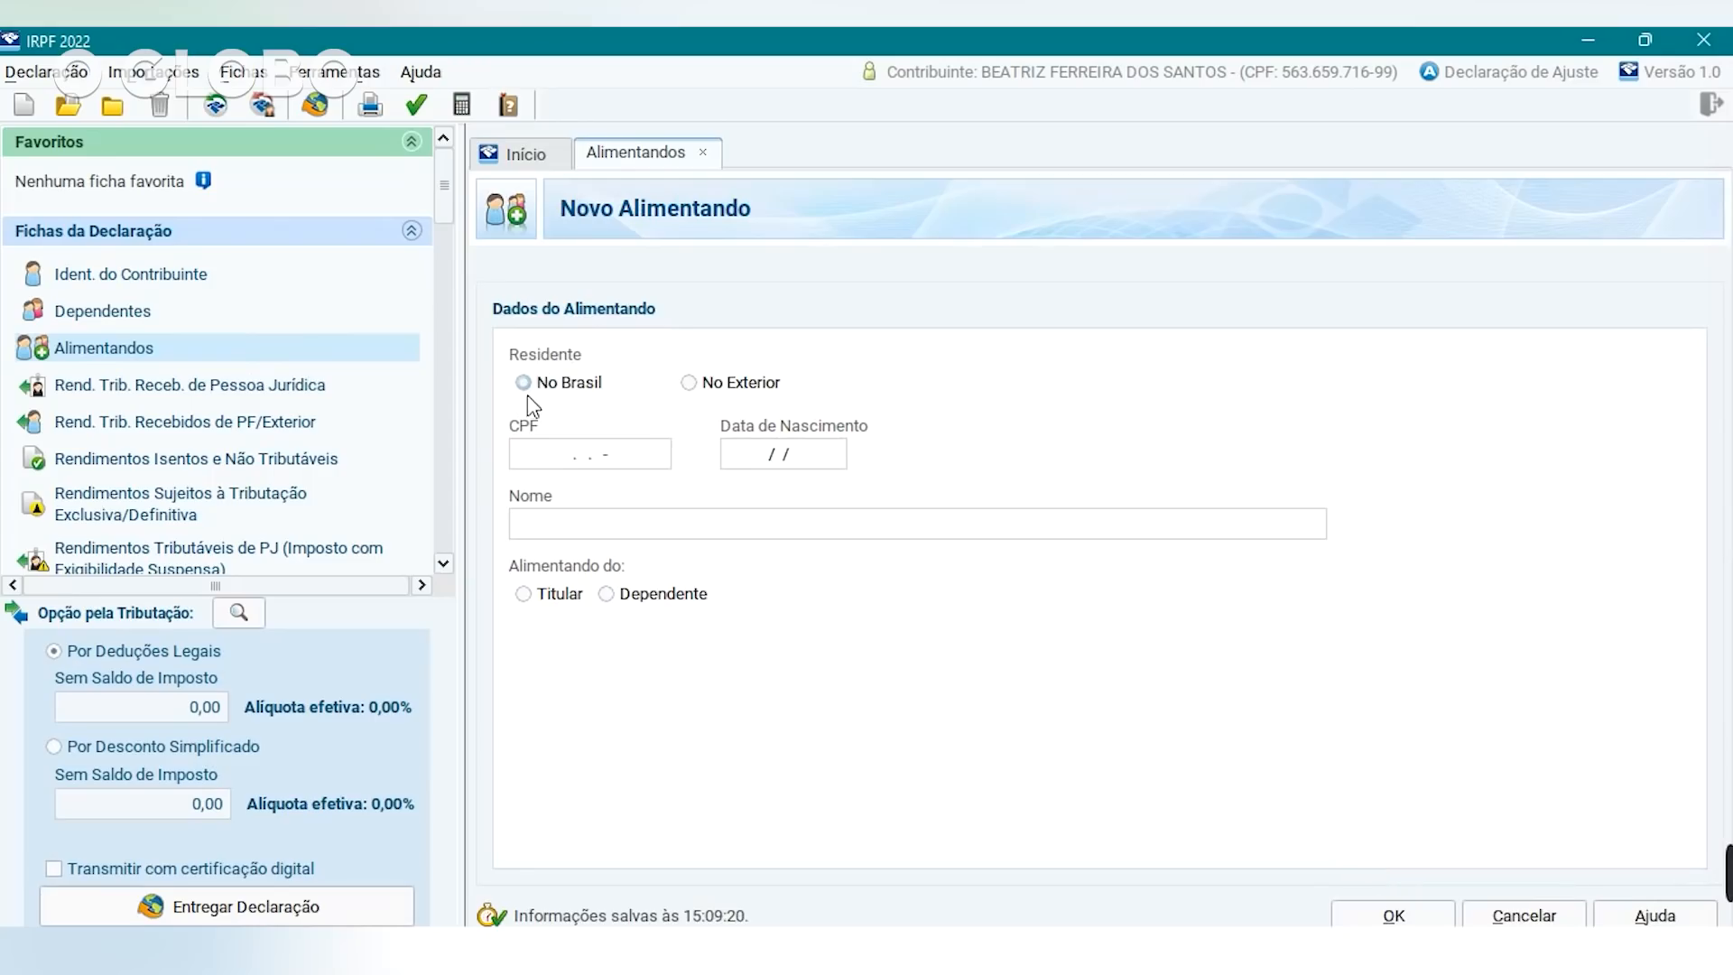
left_click(596, 464)
left_click(613, 599)
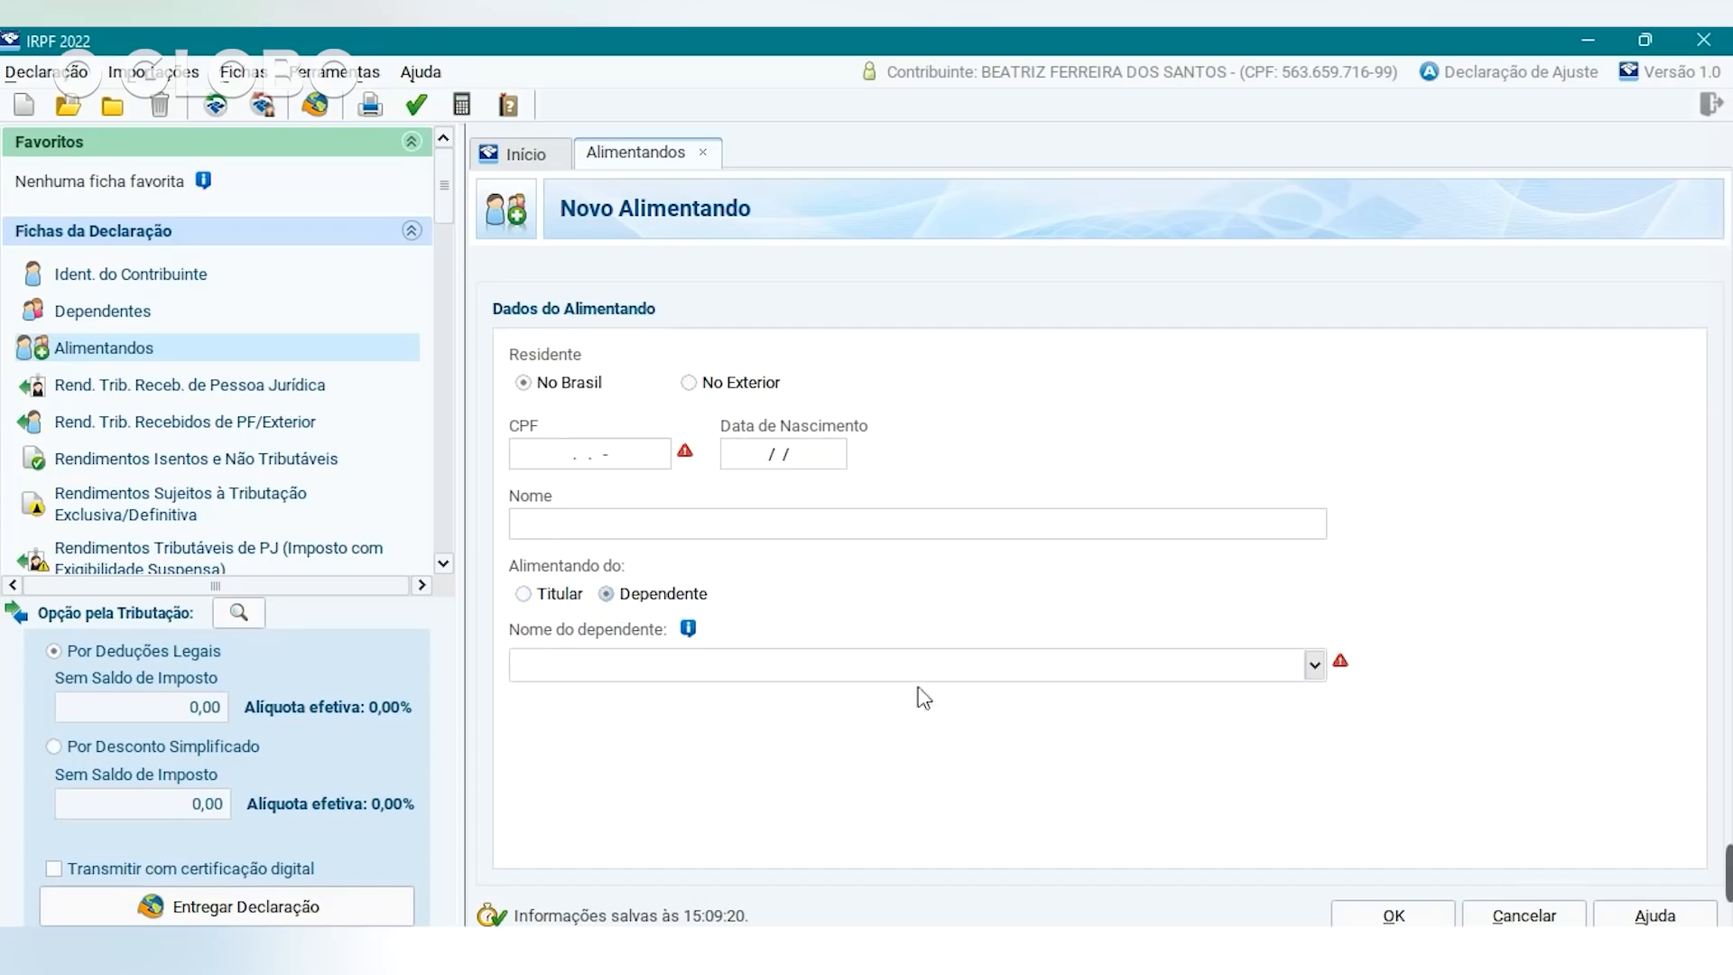
left_click(1314, 668)
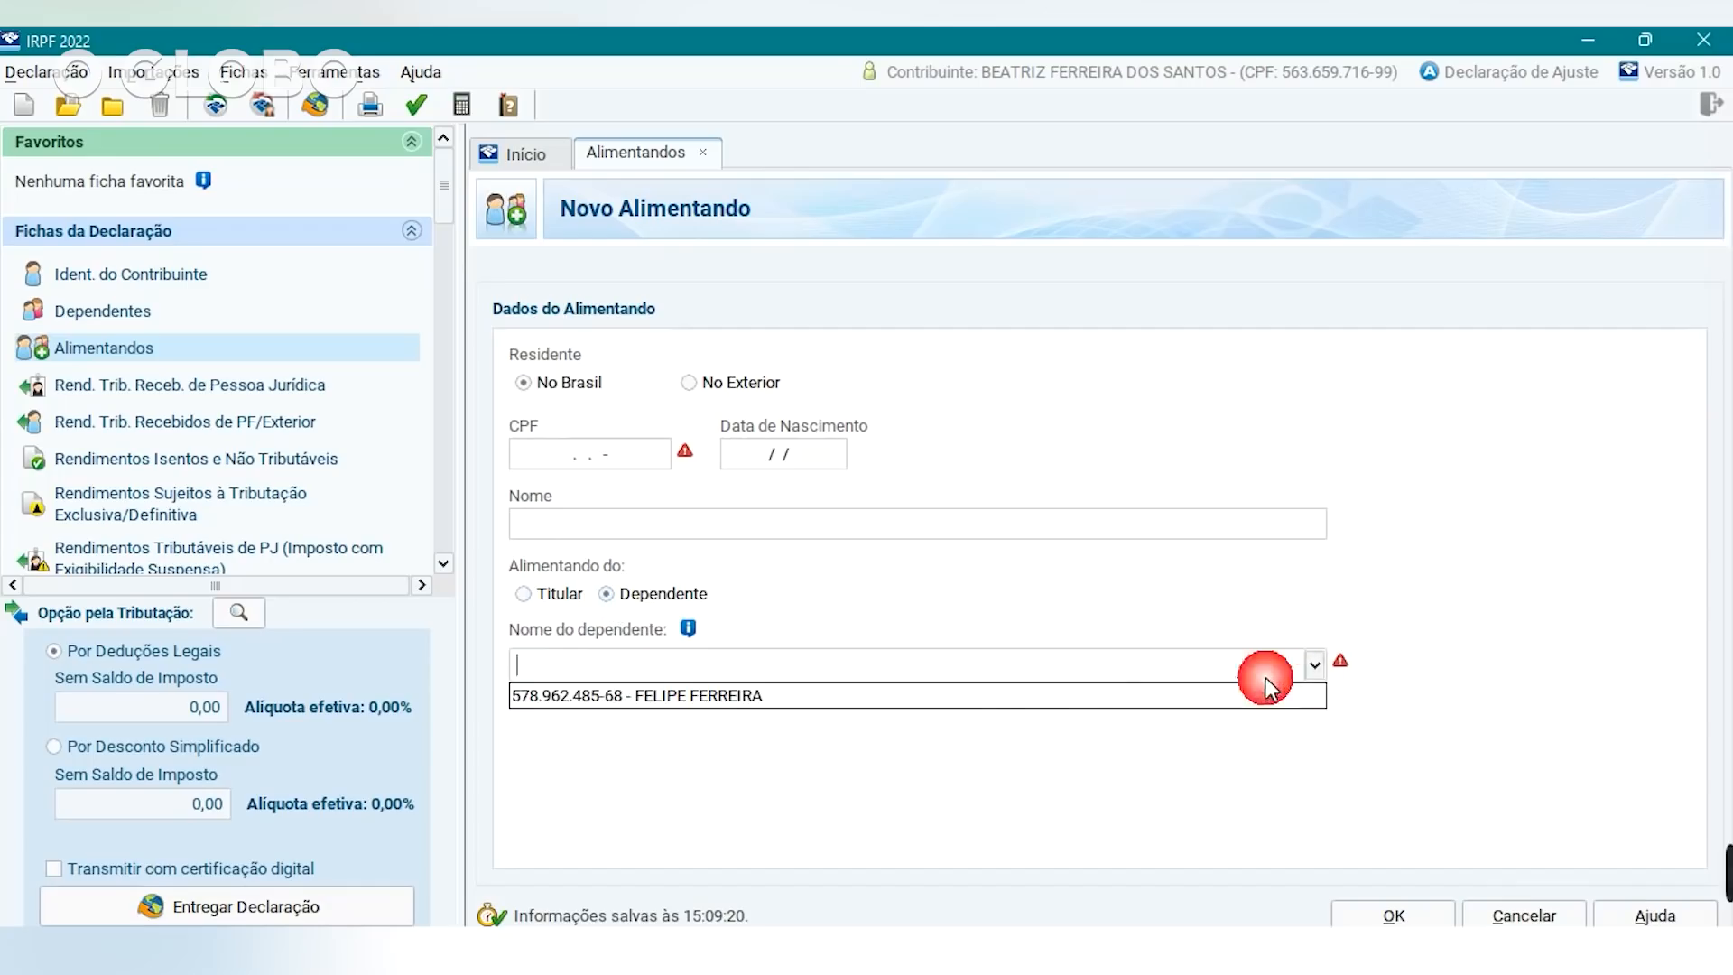
left_click(936, 696)
left_click(1397, 916)
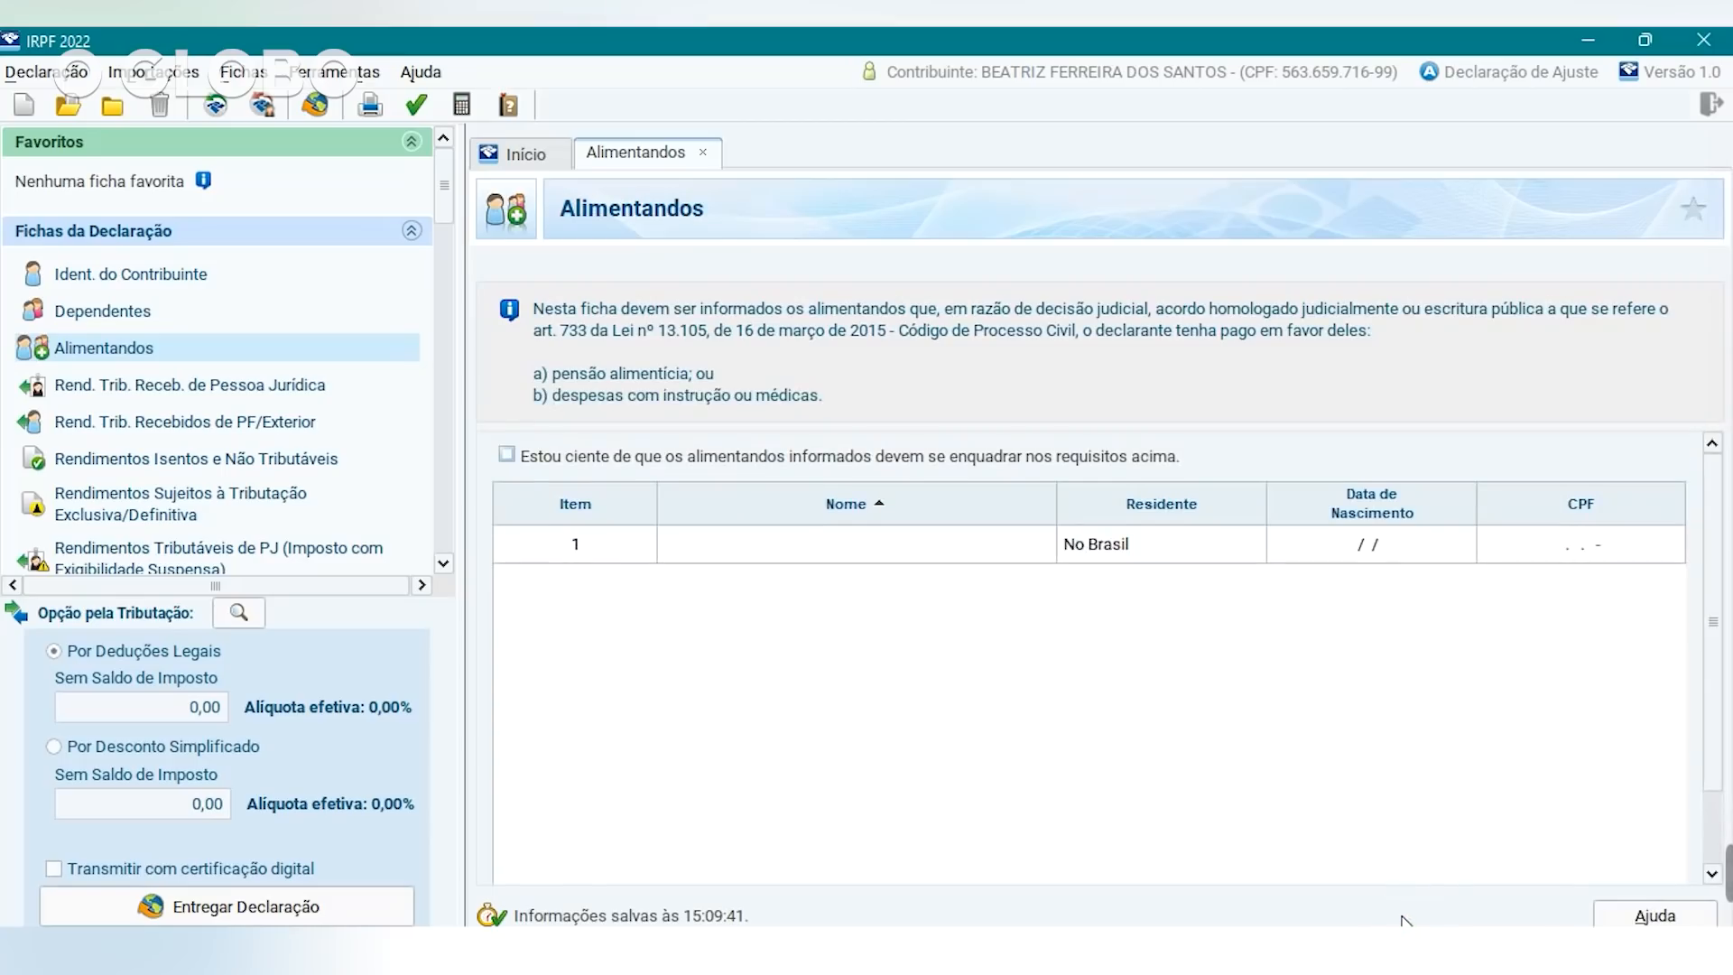
left_click(166, 387)
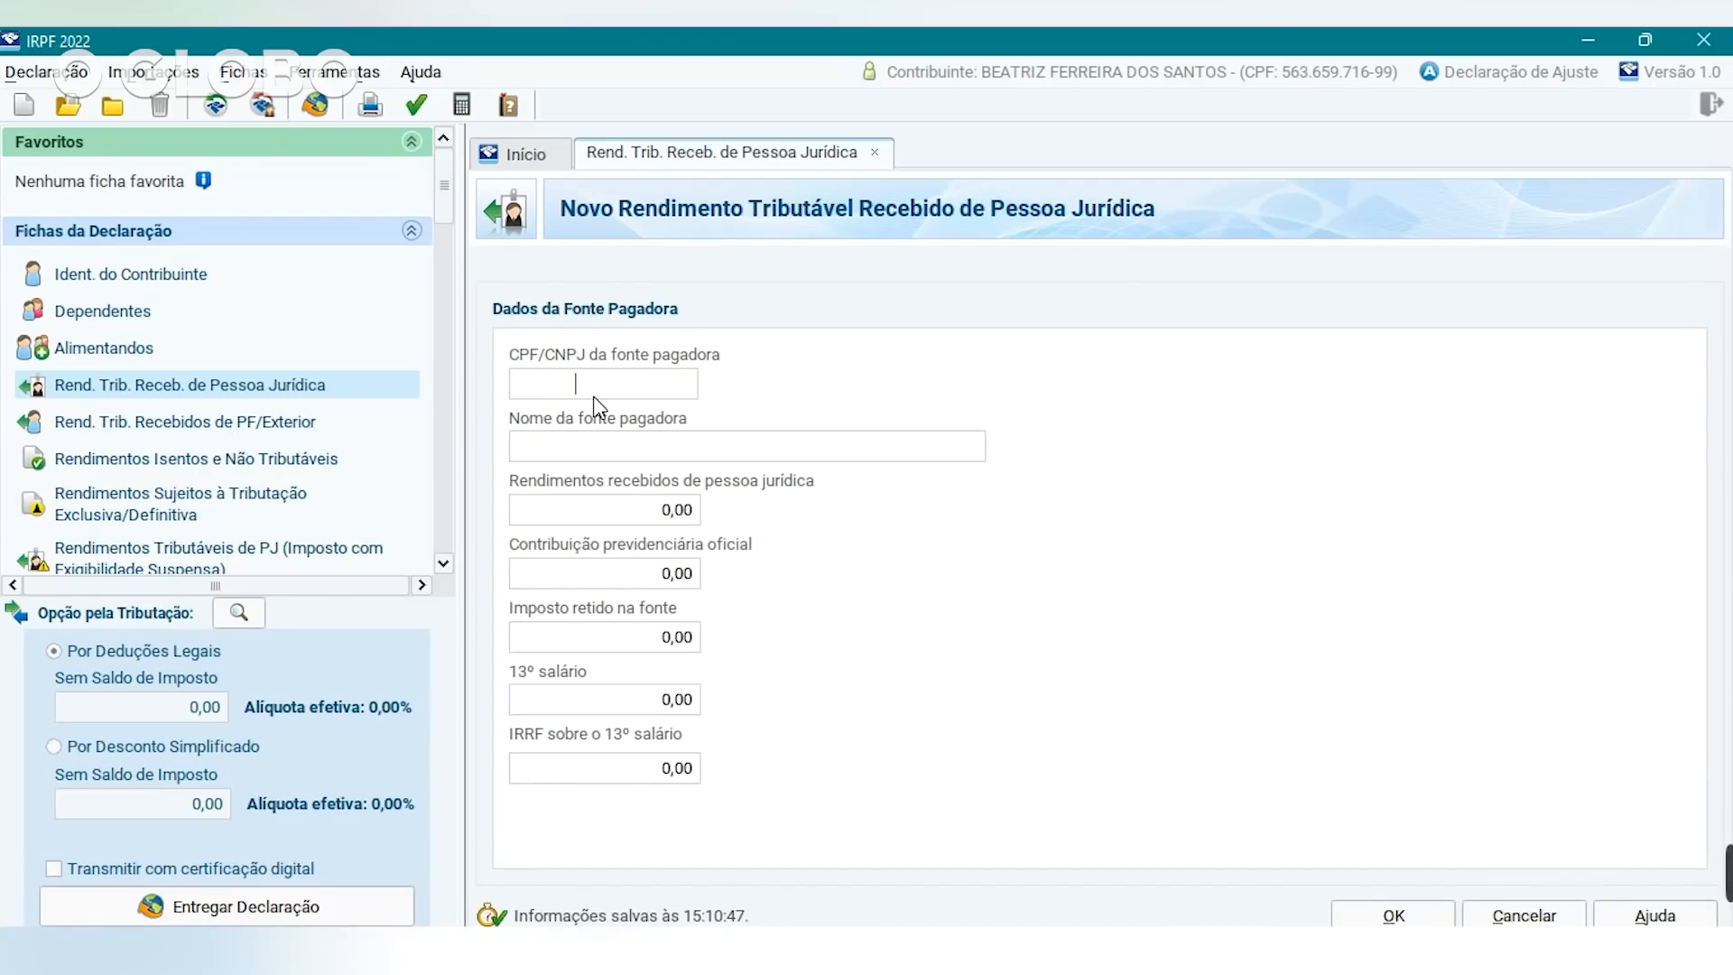
Enter the payer's CNPJ, name GLOBO PARTICIPAÇÕES, income 65.000,00 and 4.000,00 social security contribution.
left_click(574, 392)
left_click(646, 449)
type("globo")
key("BackSpace")
key("BackSpace")
key("BackSpace")
key("BackSpace")
key("BackSpace")
type("GLOBO")
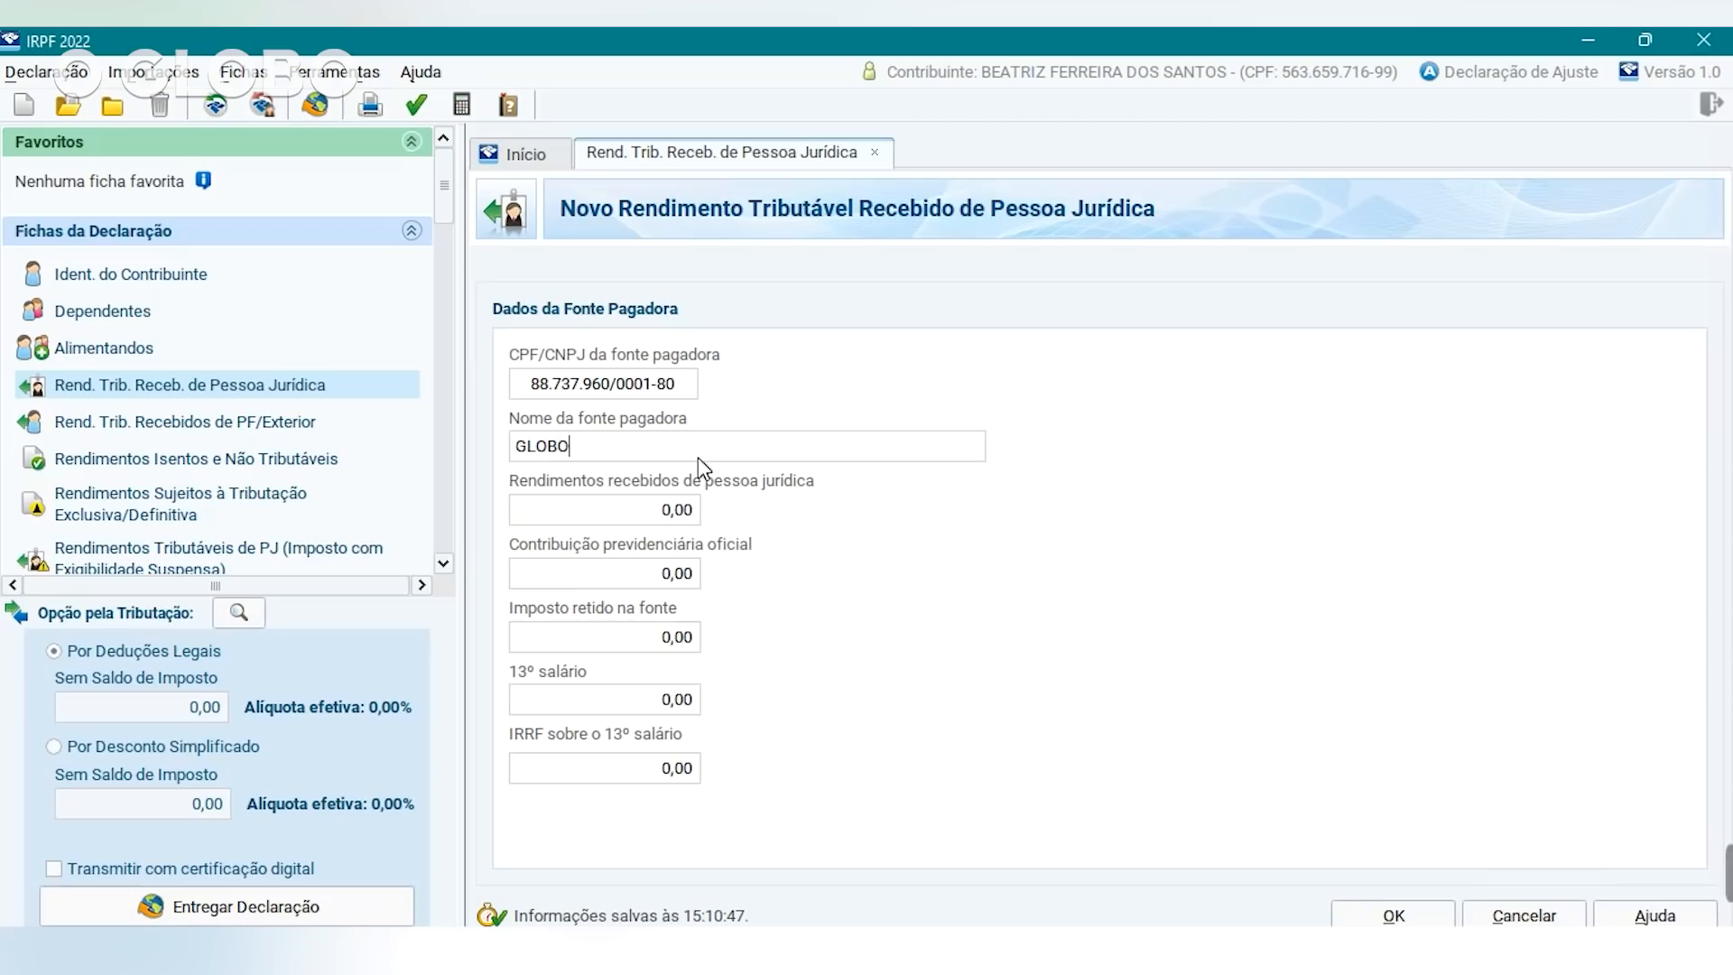
type(" PARTICIPAÇÕES")
left_click(614, 521)
type("65000,00")
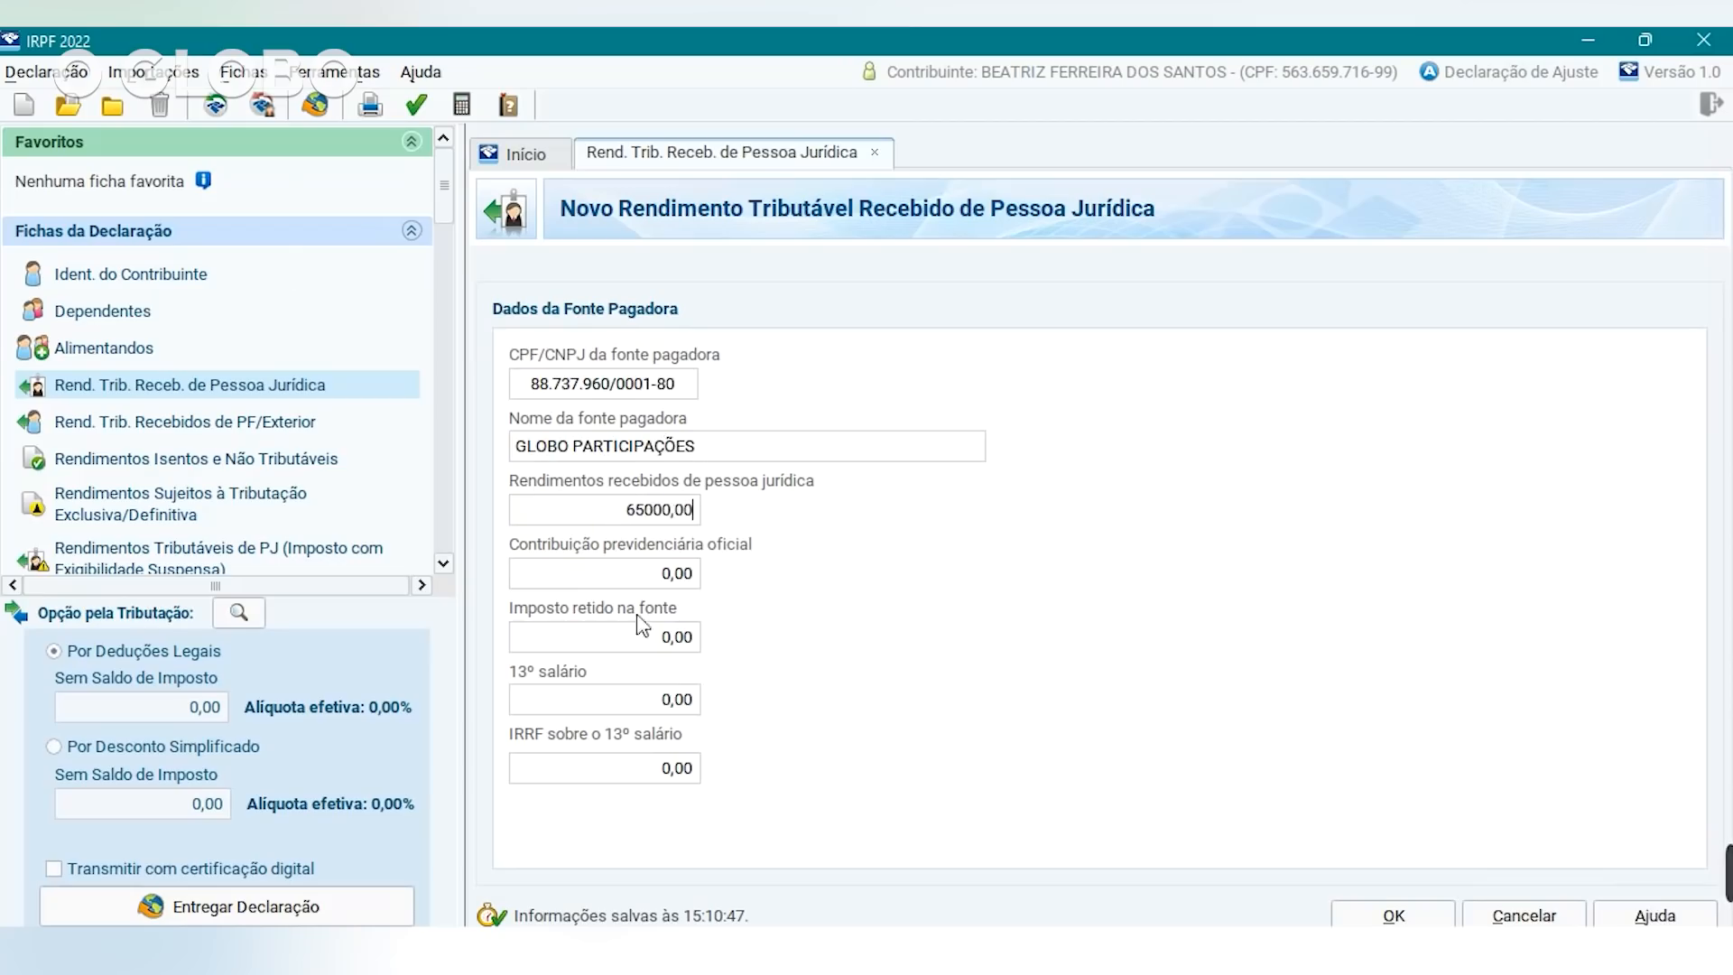
left_click(600, 576)
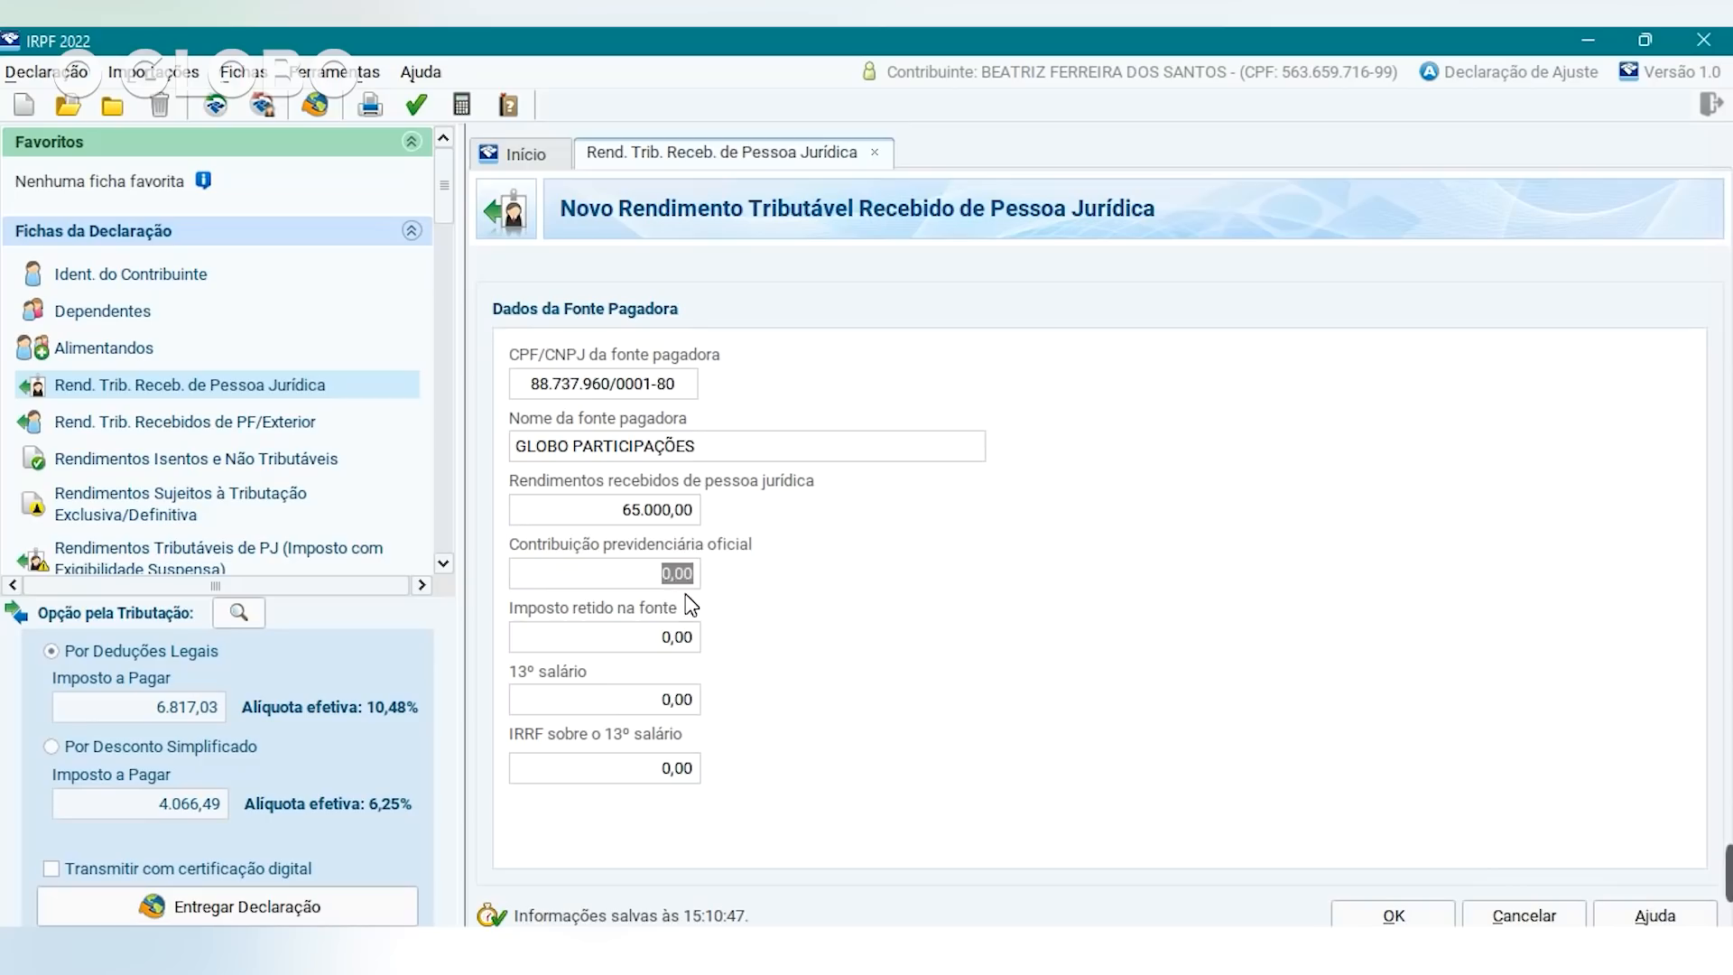
left_click(641, 638)
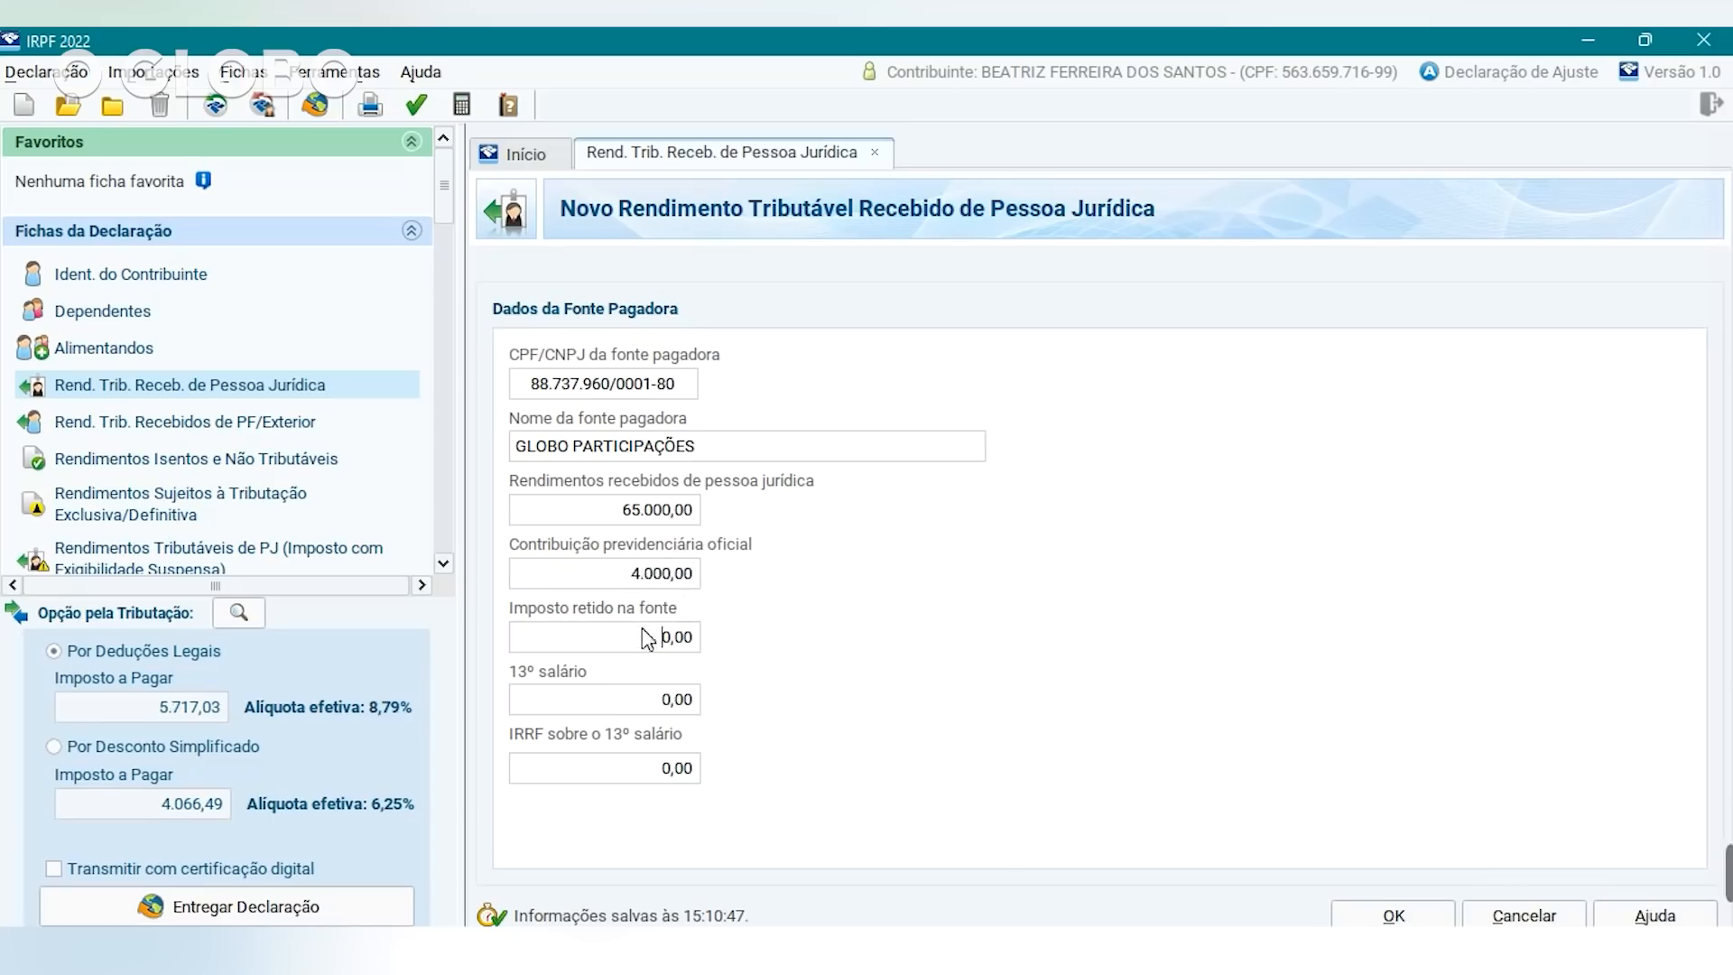
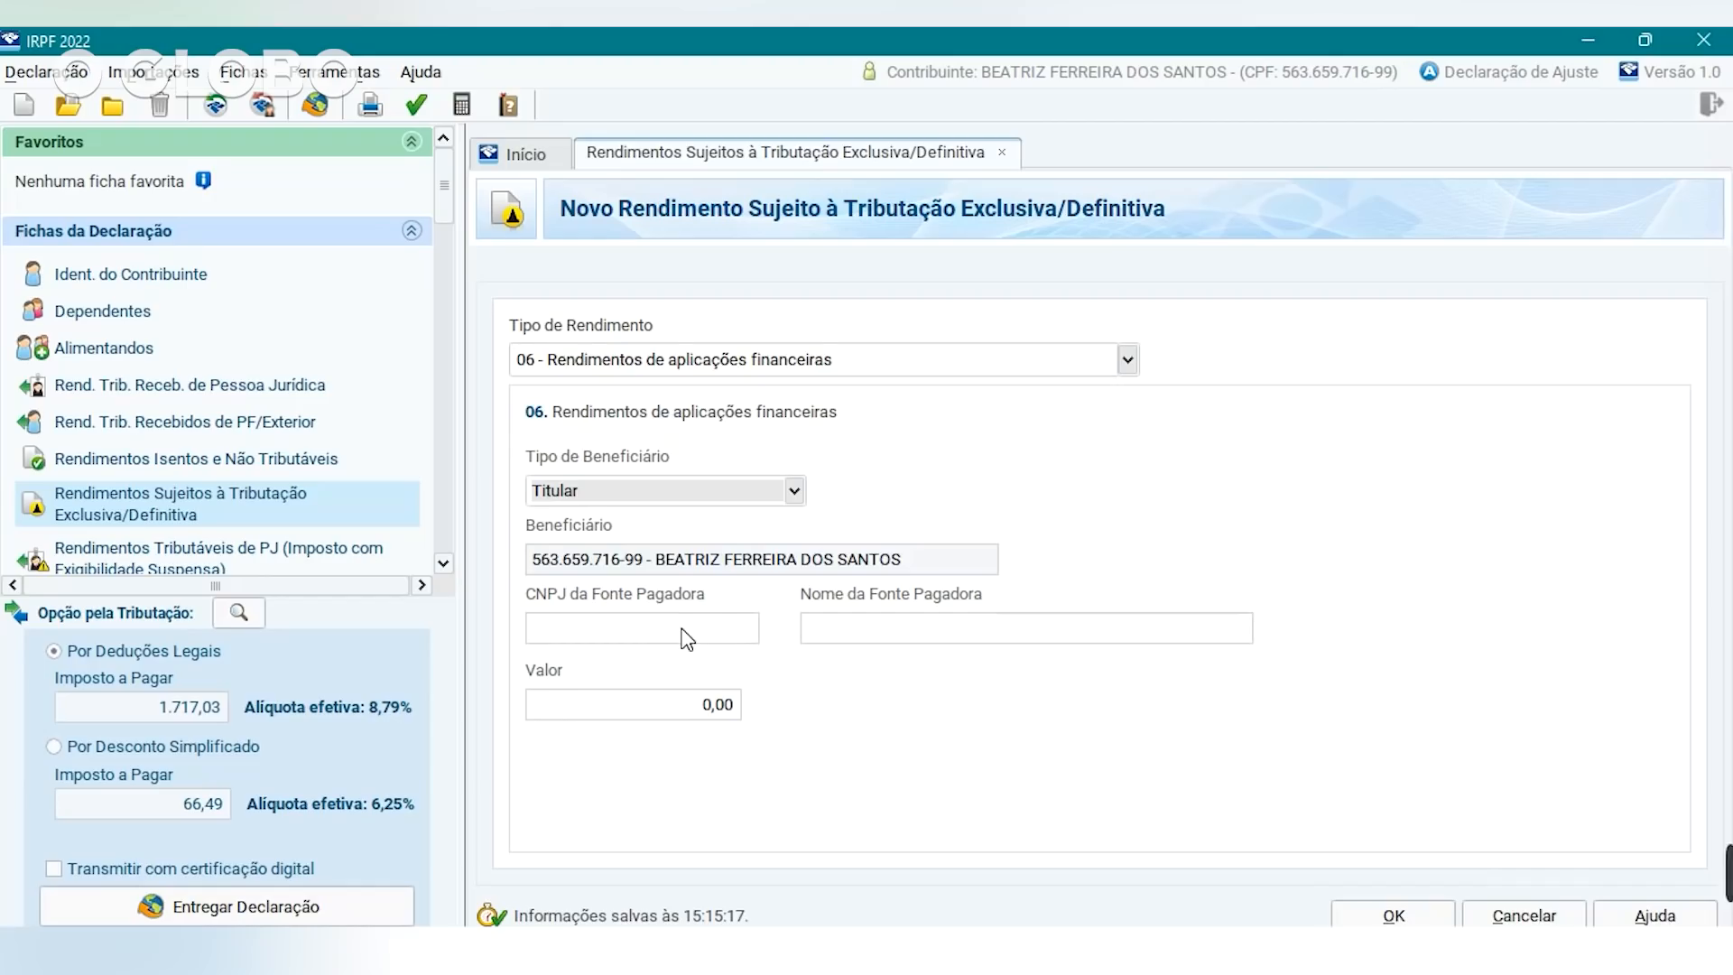
Record BANCO DINHEIRO ALTO's financial-investment income of 1.200,00 with the payer CNPJ.
left_click(683, 635)
left_click(701, 623)
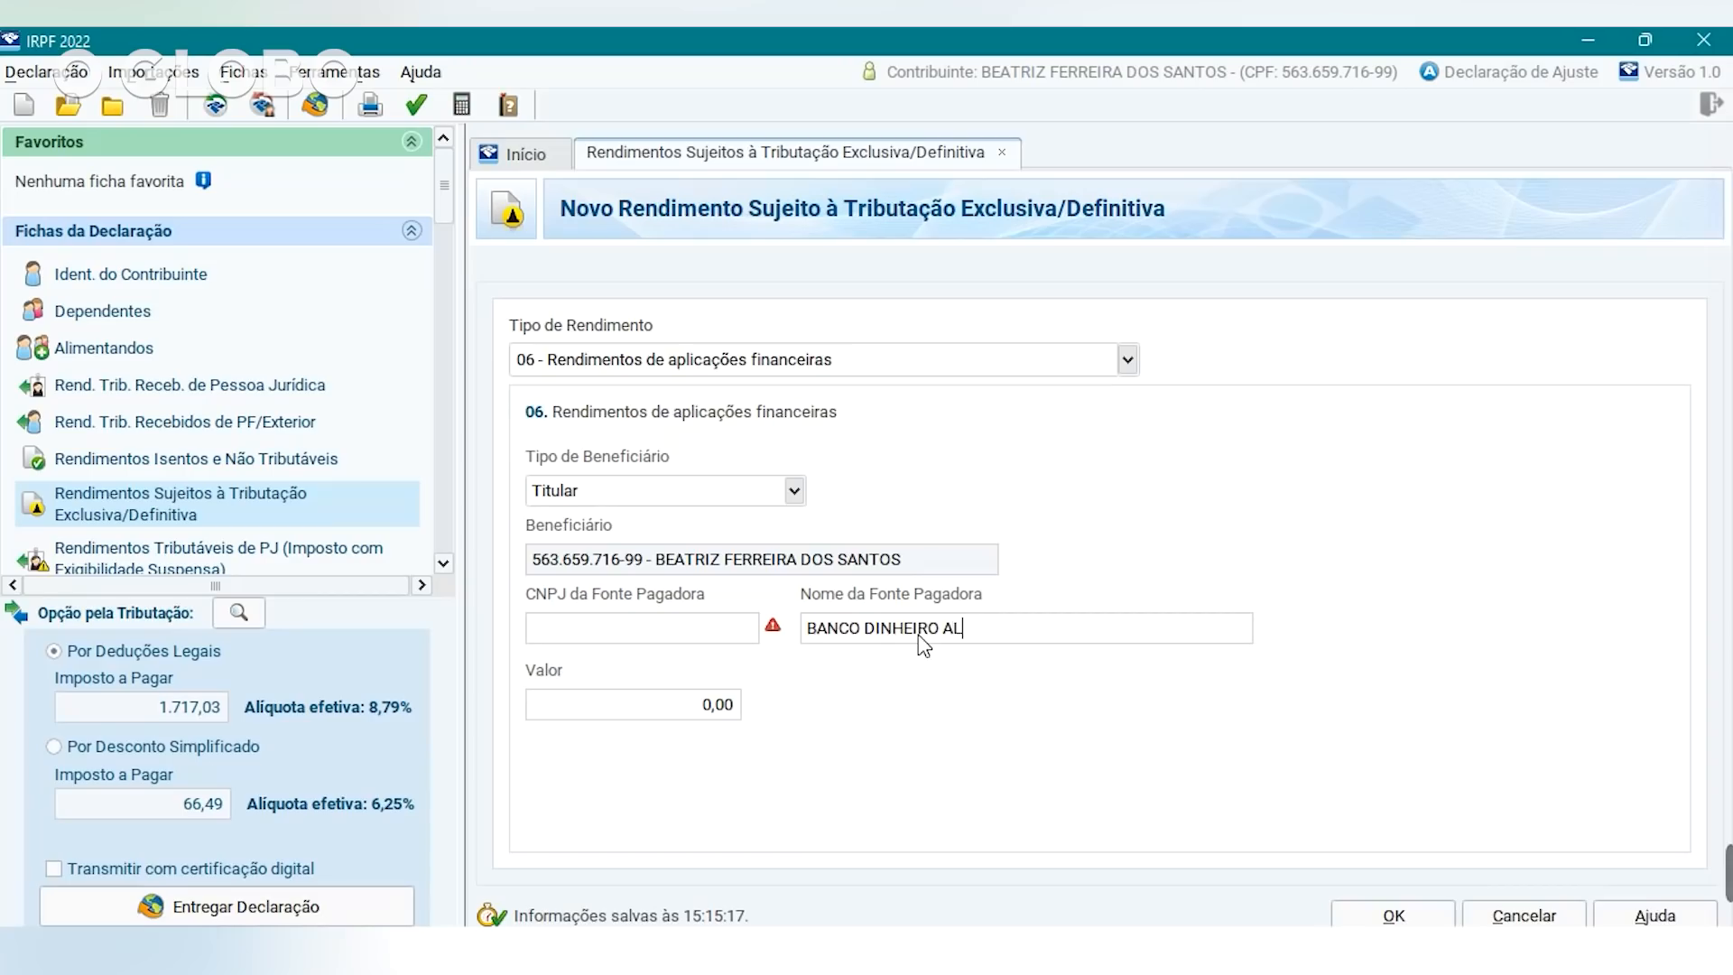
left_click(611, 635)
left_click(689, 702)
left_click(1393, 915)
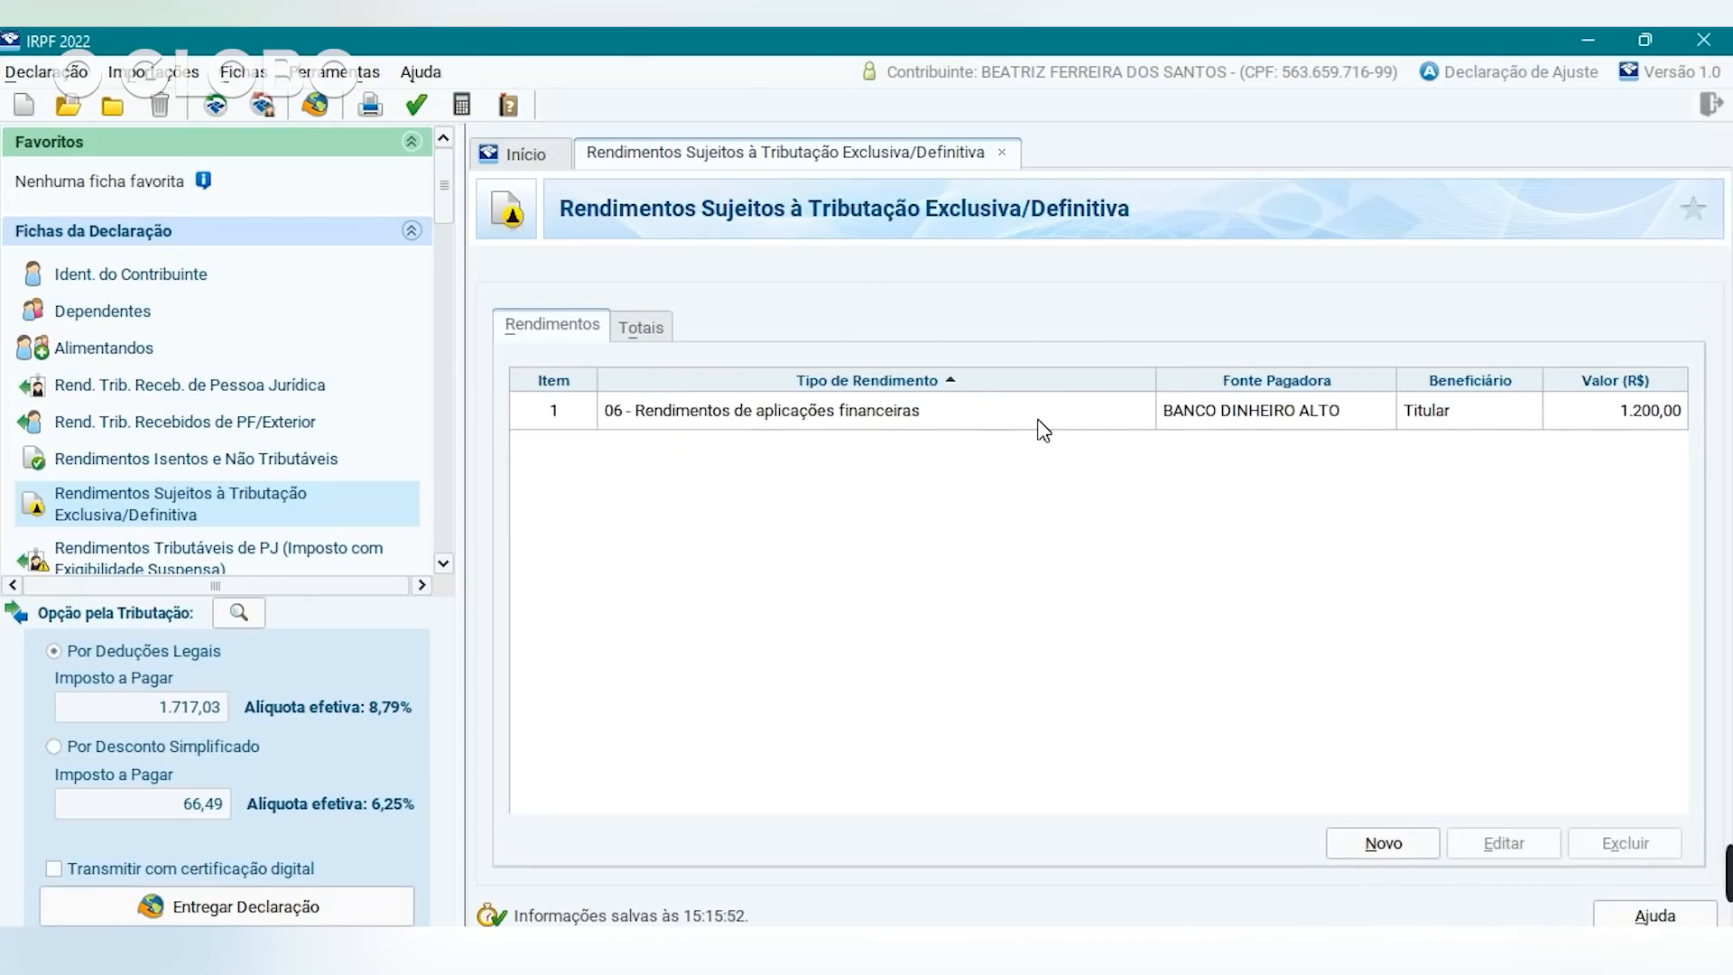
left_click(443, 563)
Pass through the suspended-exigibility PJ income page to Rendimentos Recebidos Acumuladamente.
left_click(282, 496)
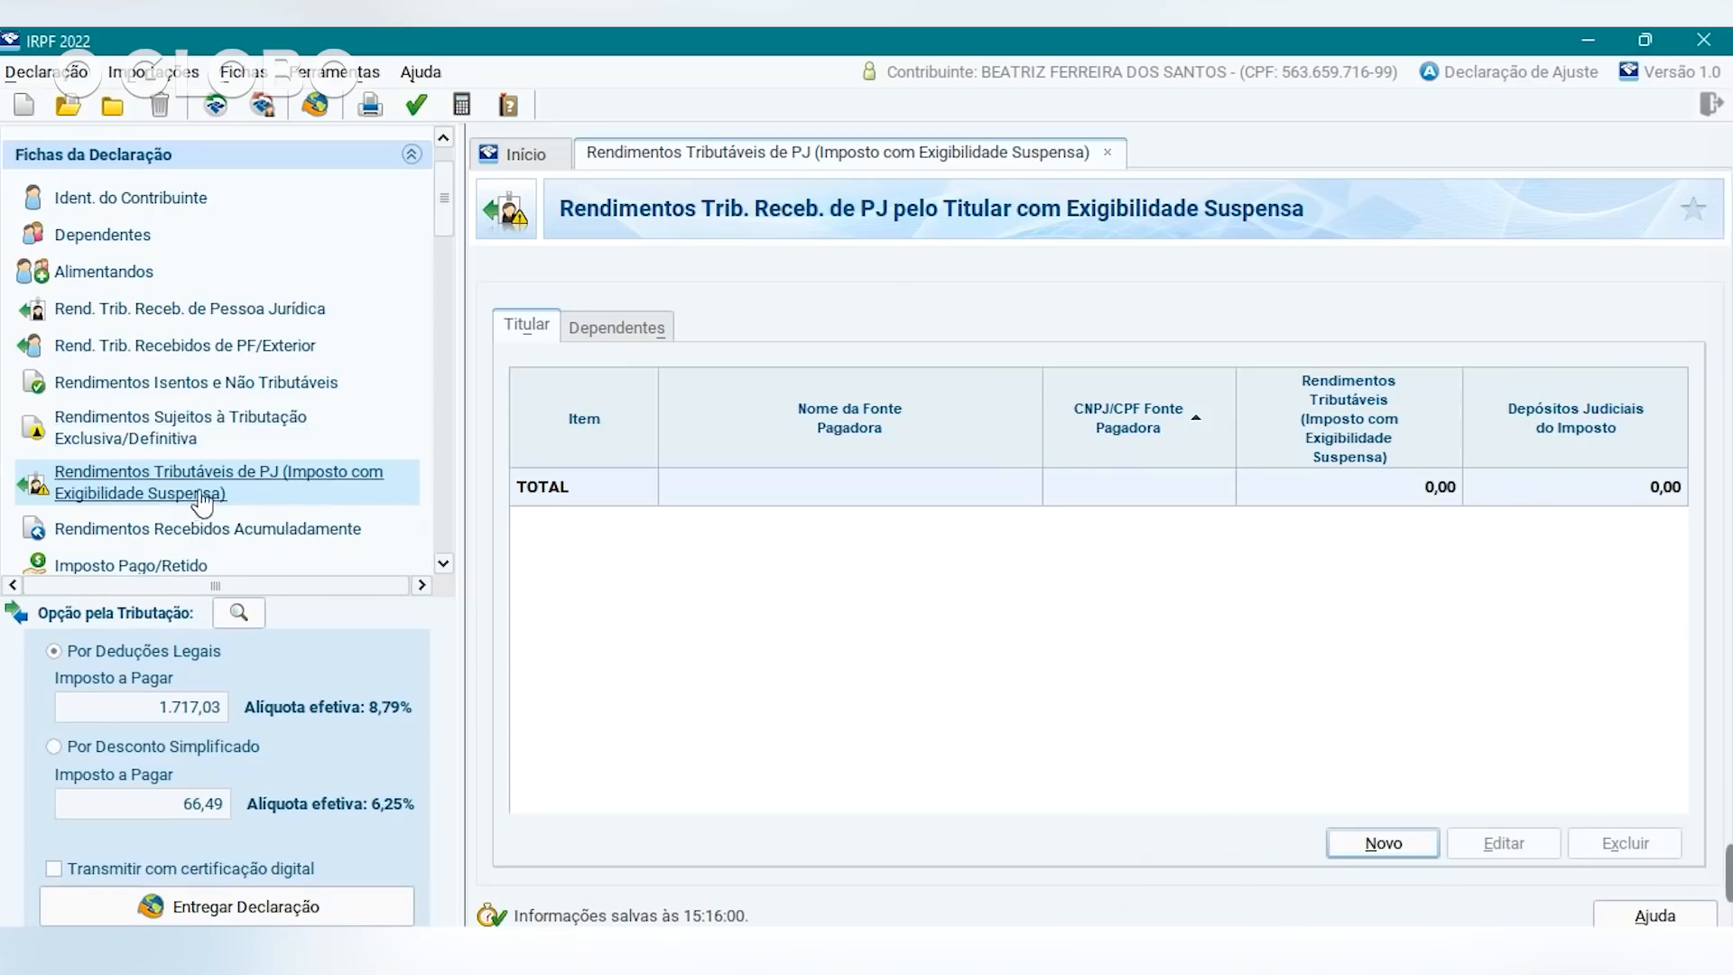
left_click(214, 529)
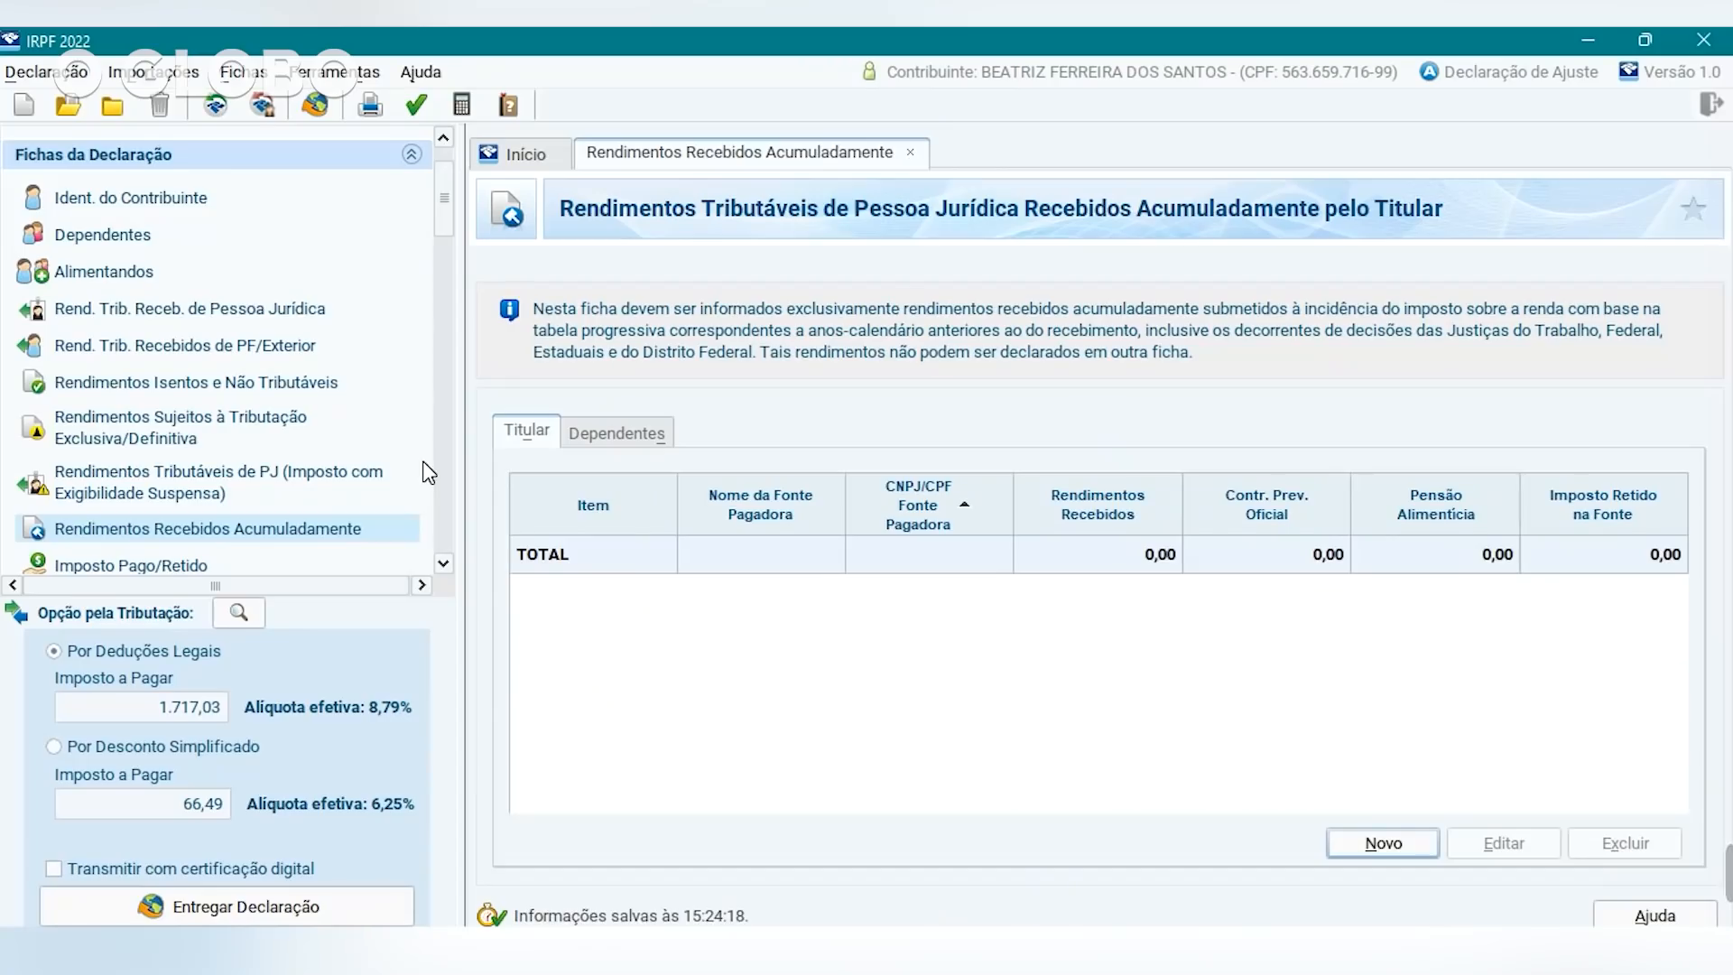
Try a new RRA entry with exclusive-at-source taxation, then close it back to the list.
left_click(1383, 843)
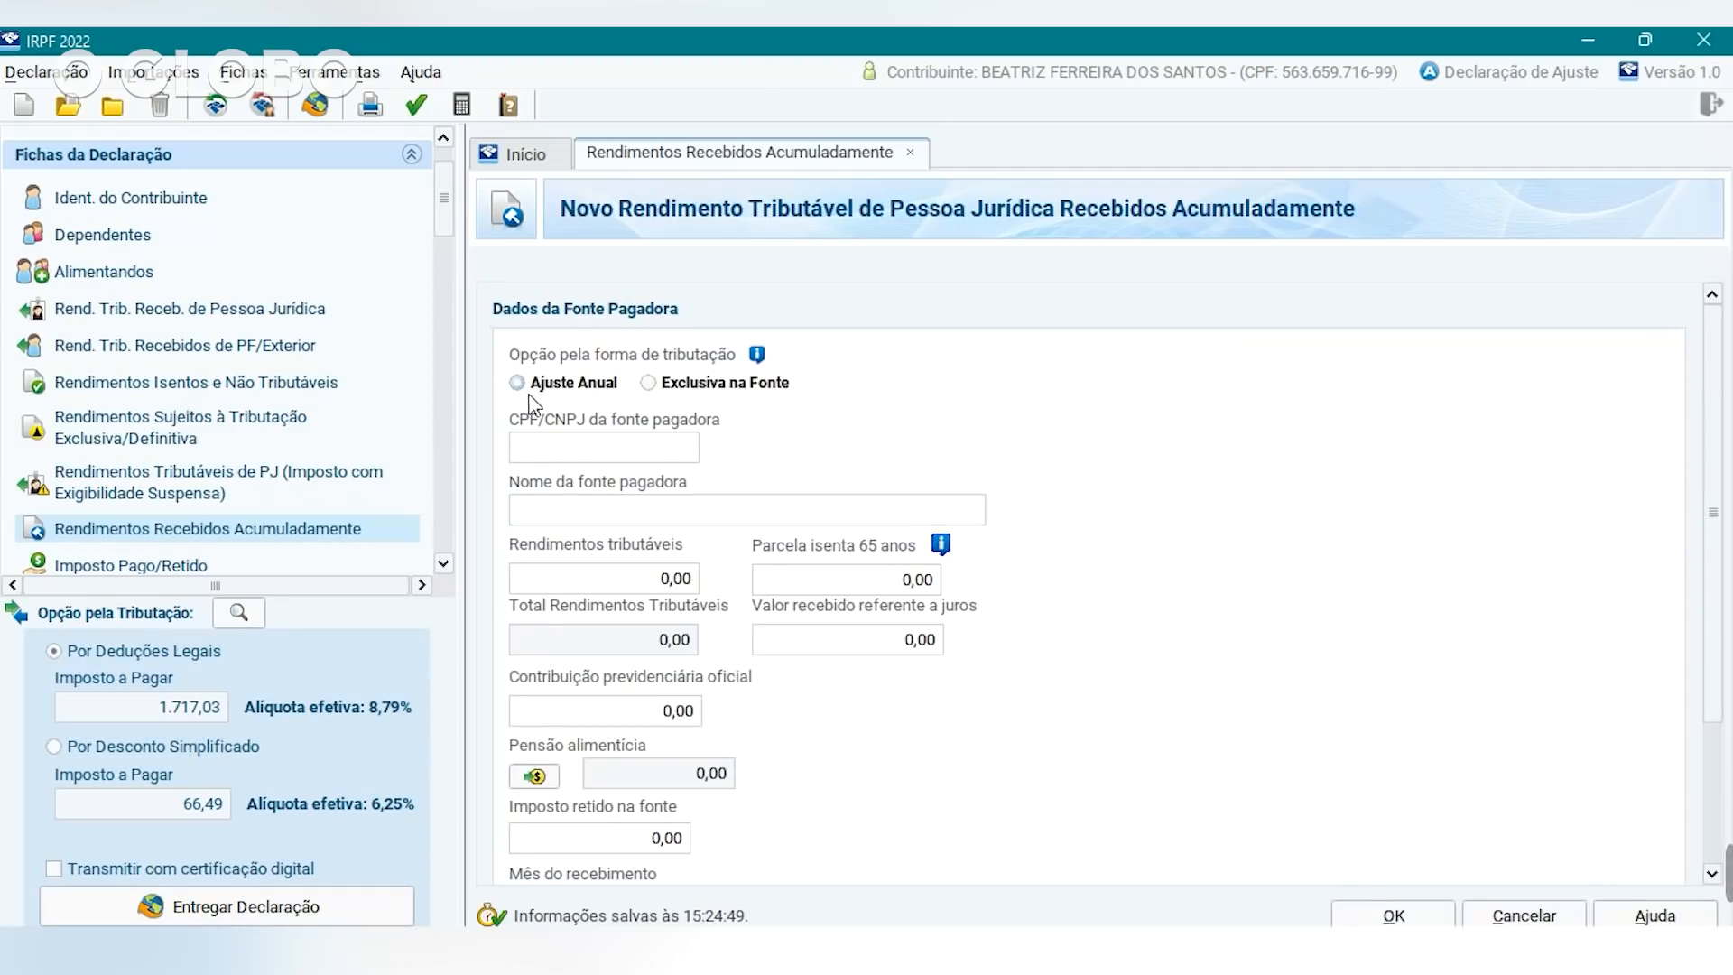
left_click(649, 385)
left_click(641, 453)
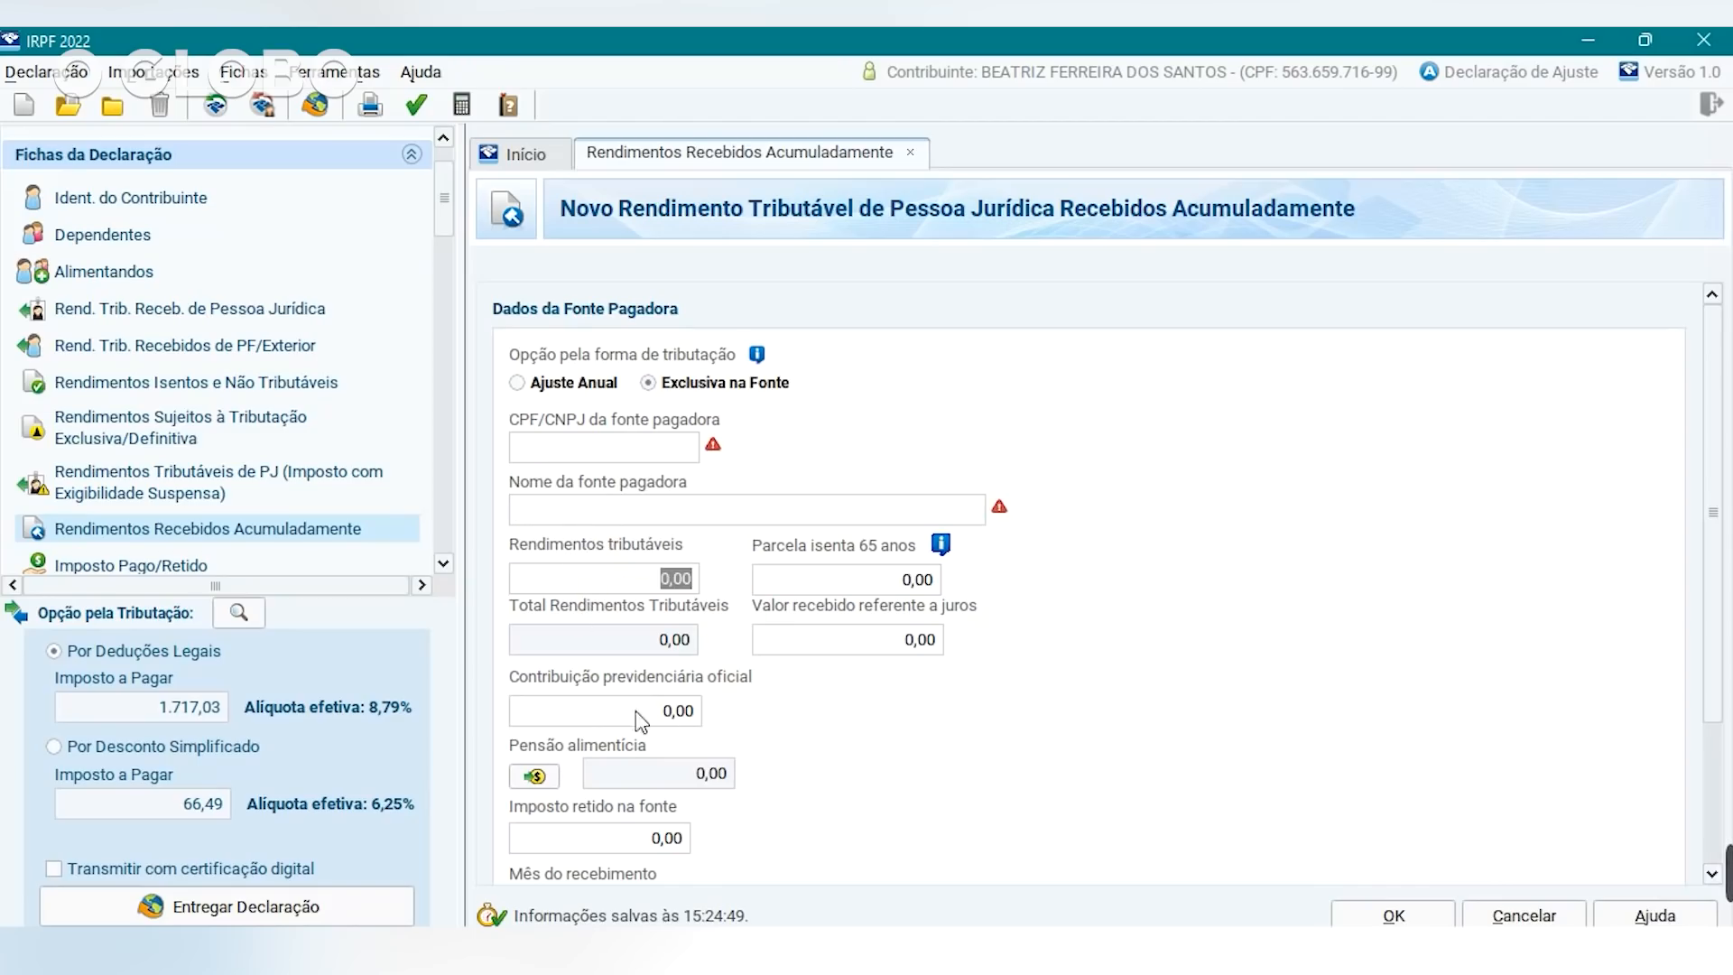
left_click_drag(1711, 469, 1647, 830)
left_click(1393, 915)
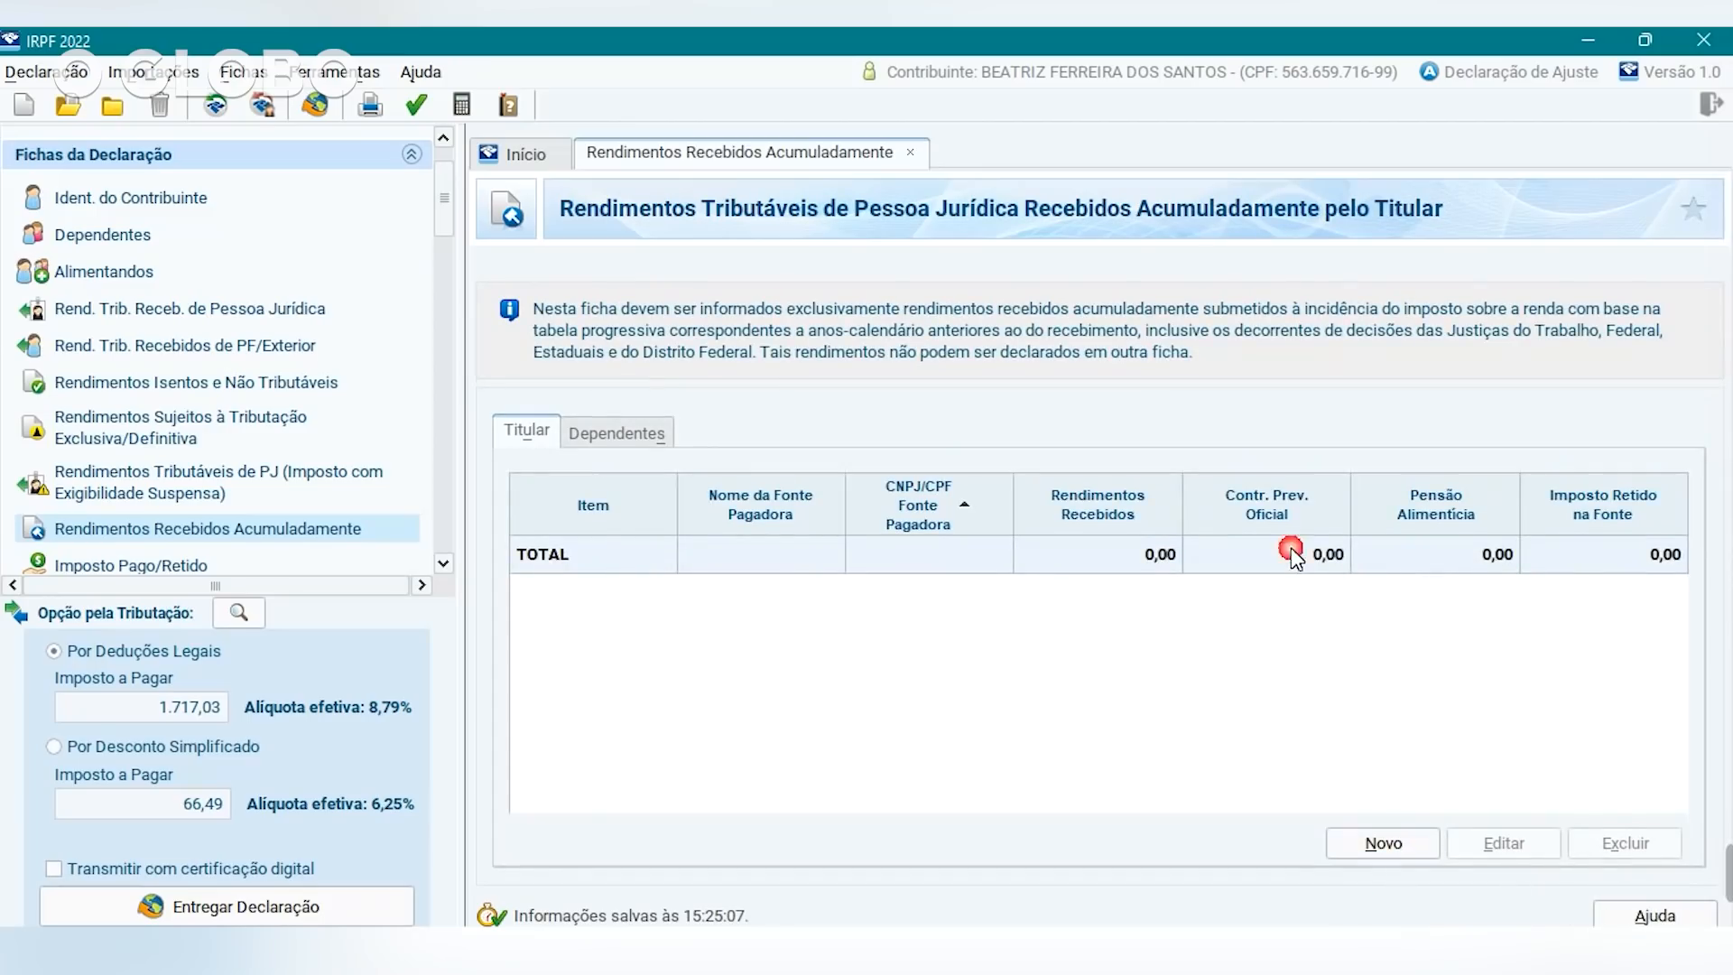
left_click(1147, 584)
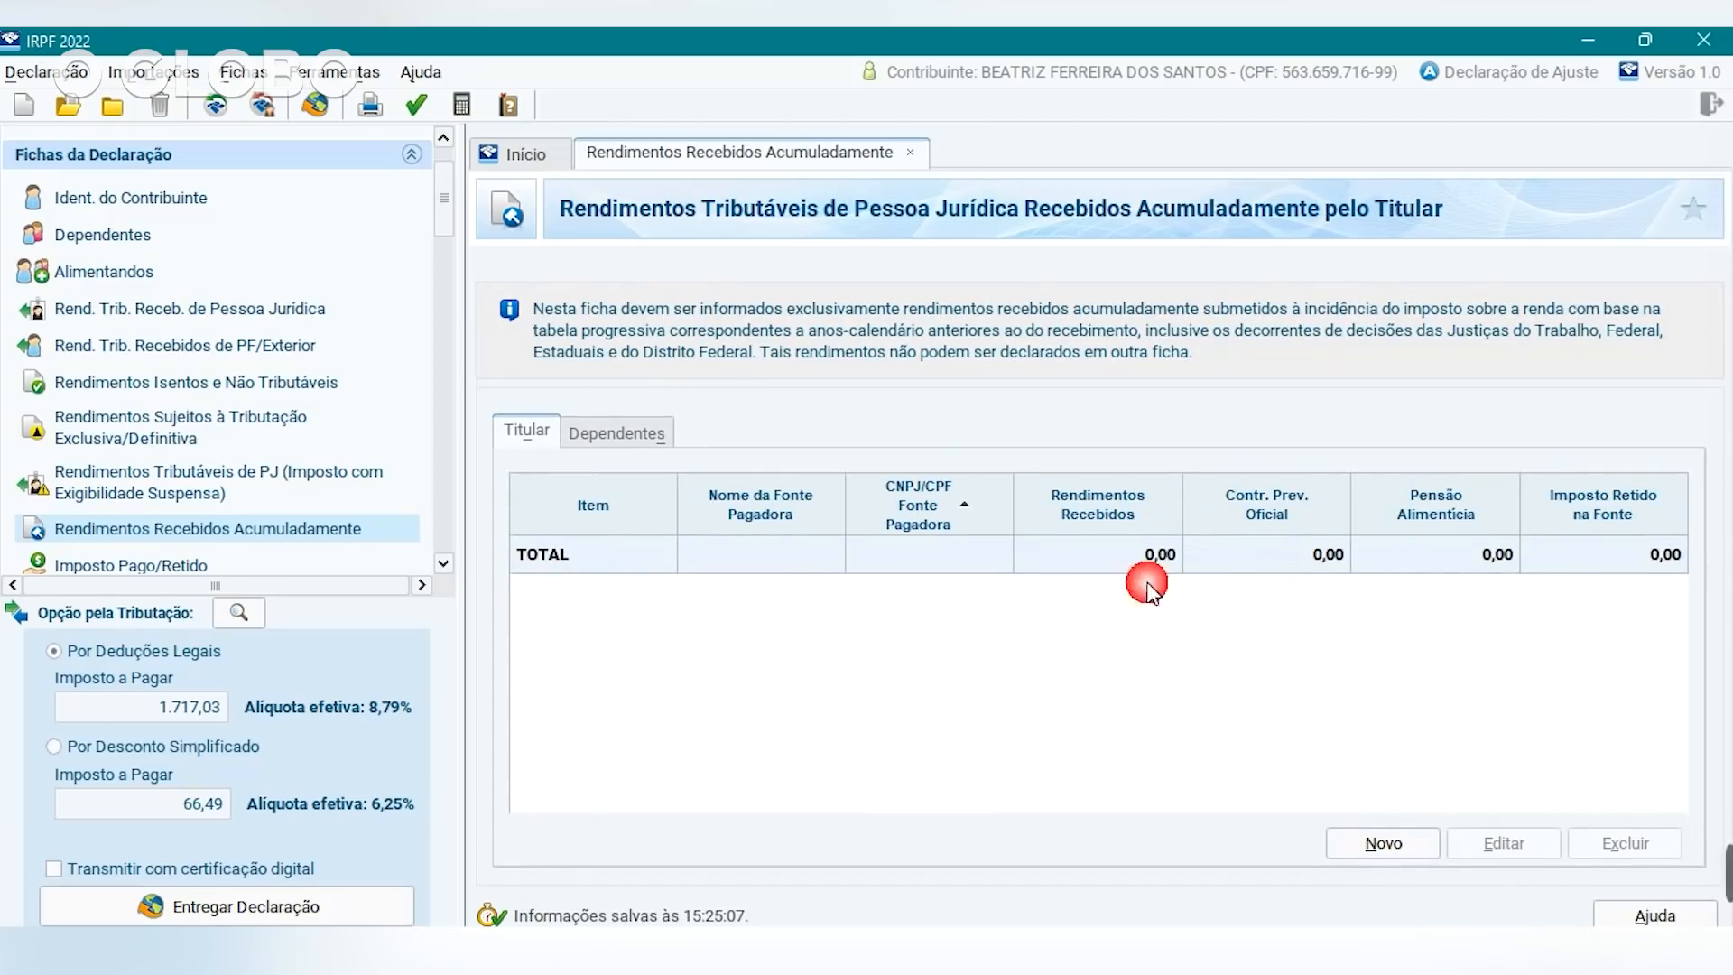
Try another RRA entry with the value 5, then go to Imposto Pago/Retido.
left_click(1381, 842)
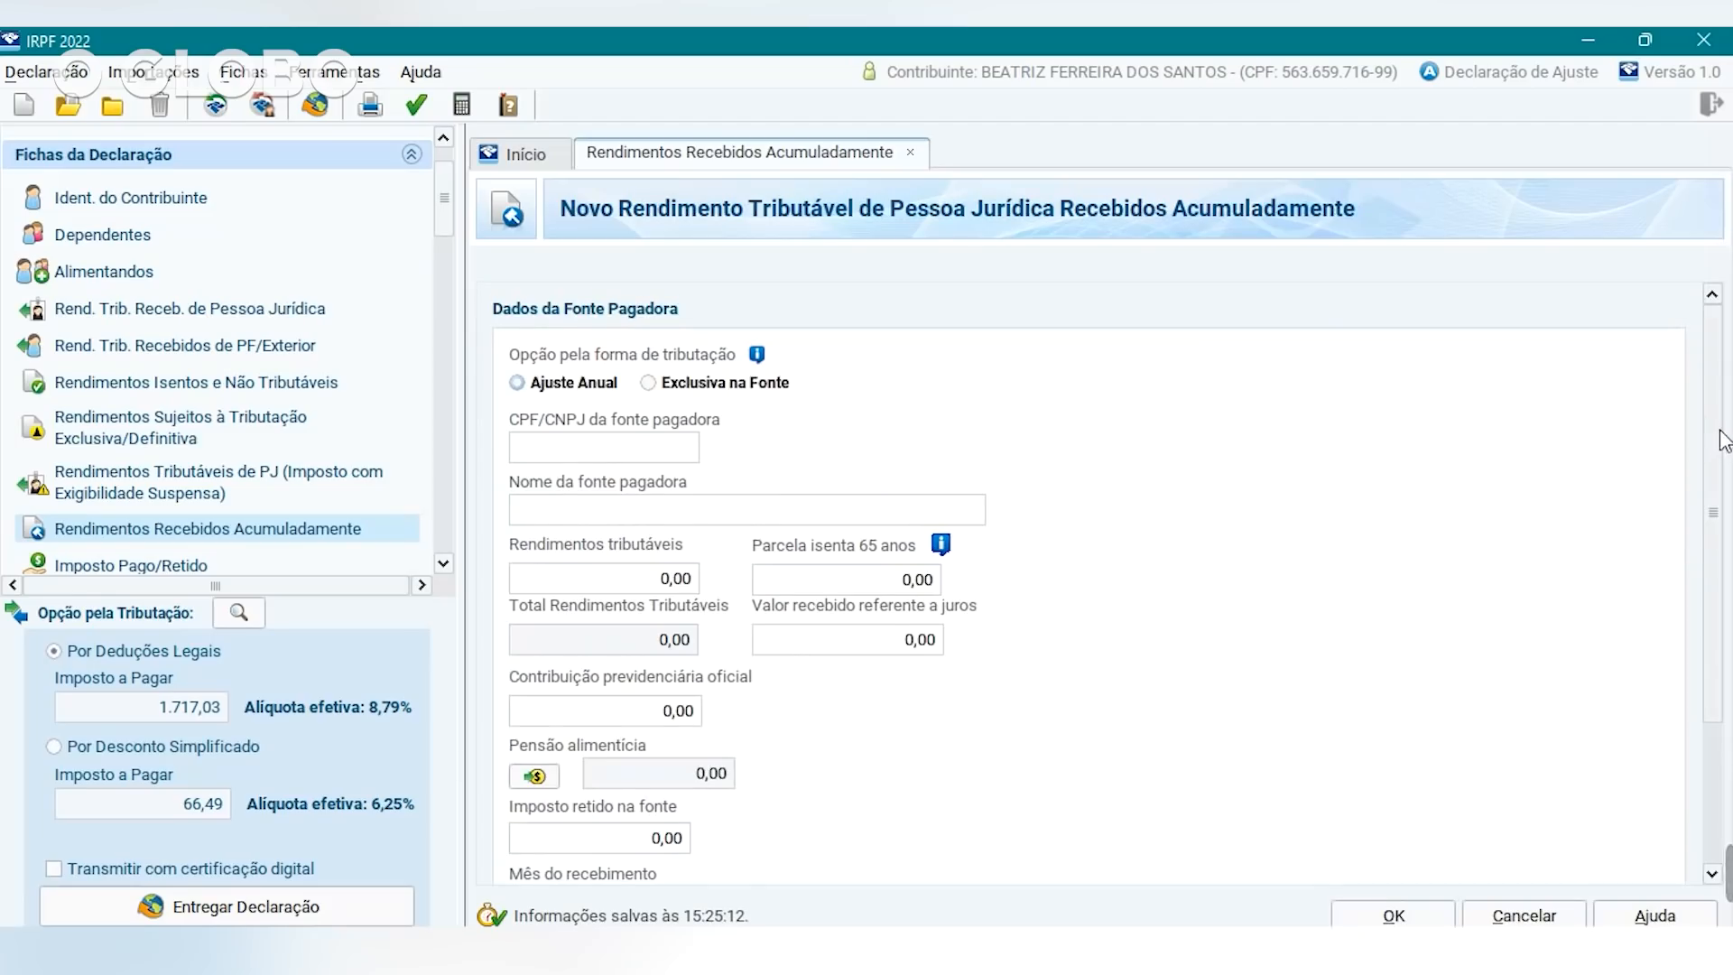
scroll(1719, 443, "down", 3)
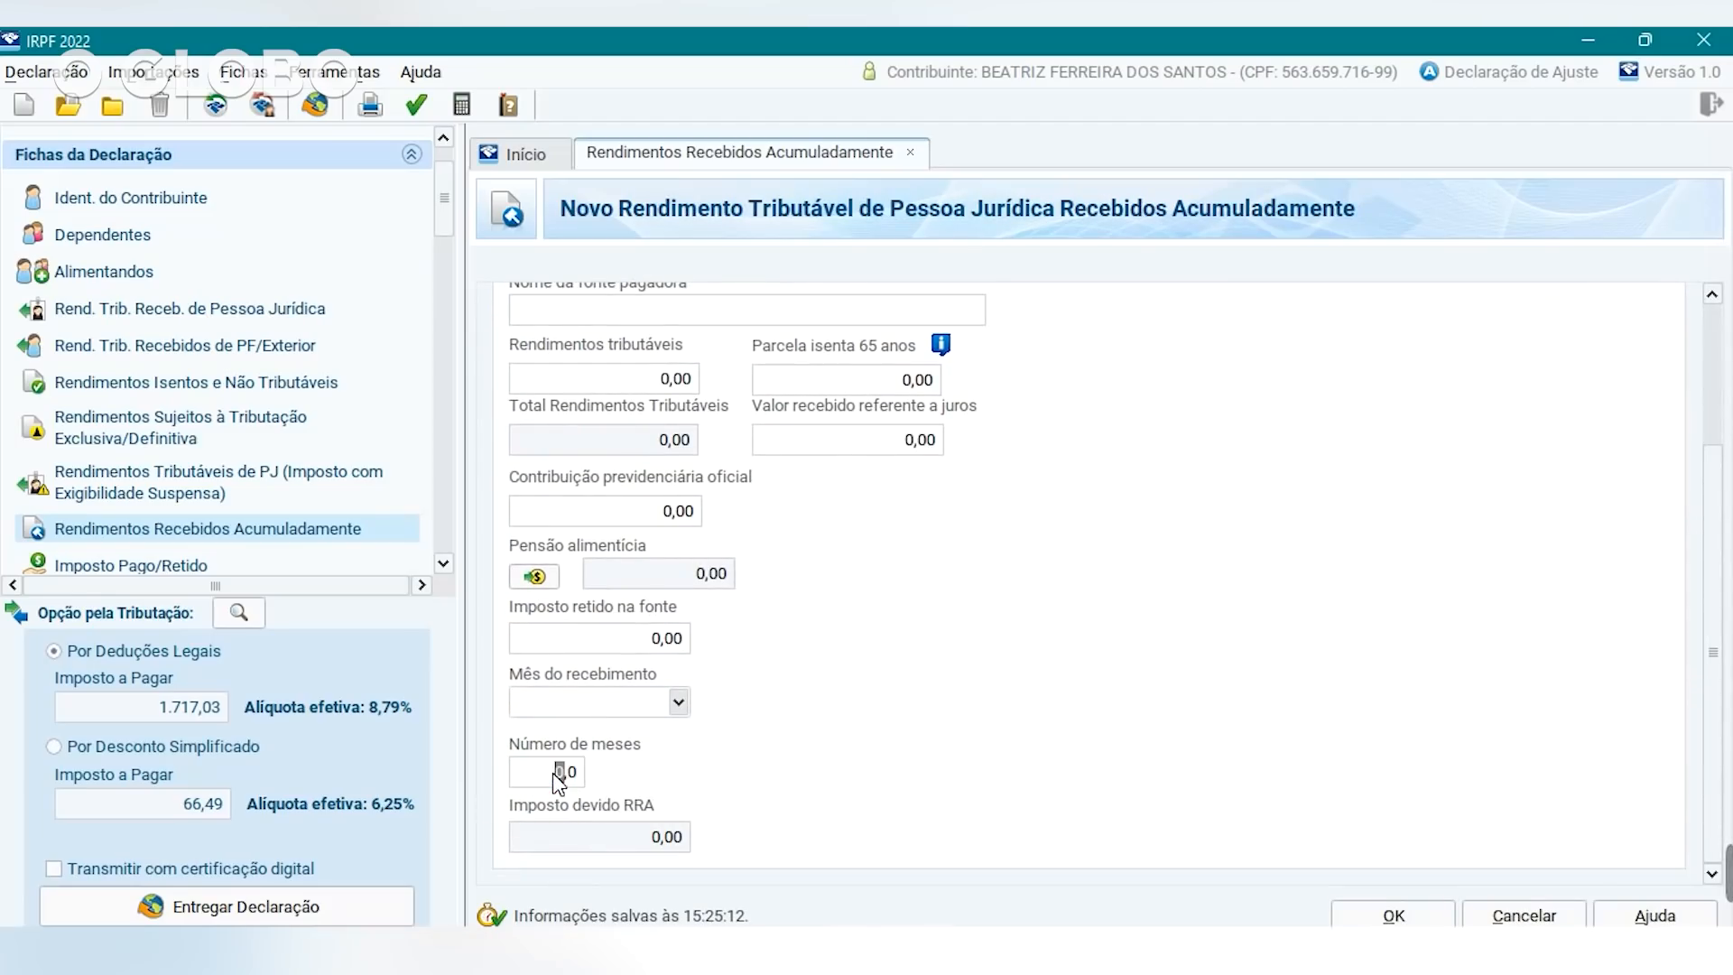
type("5")
key("Return")
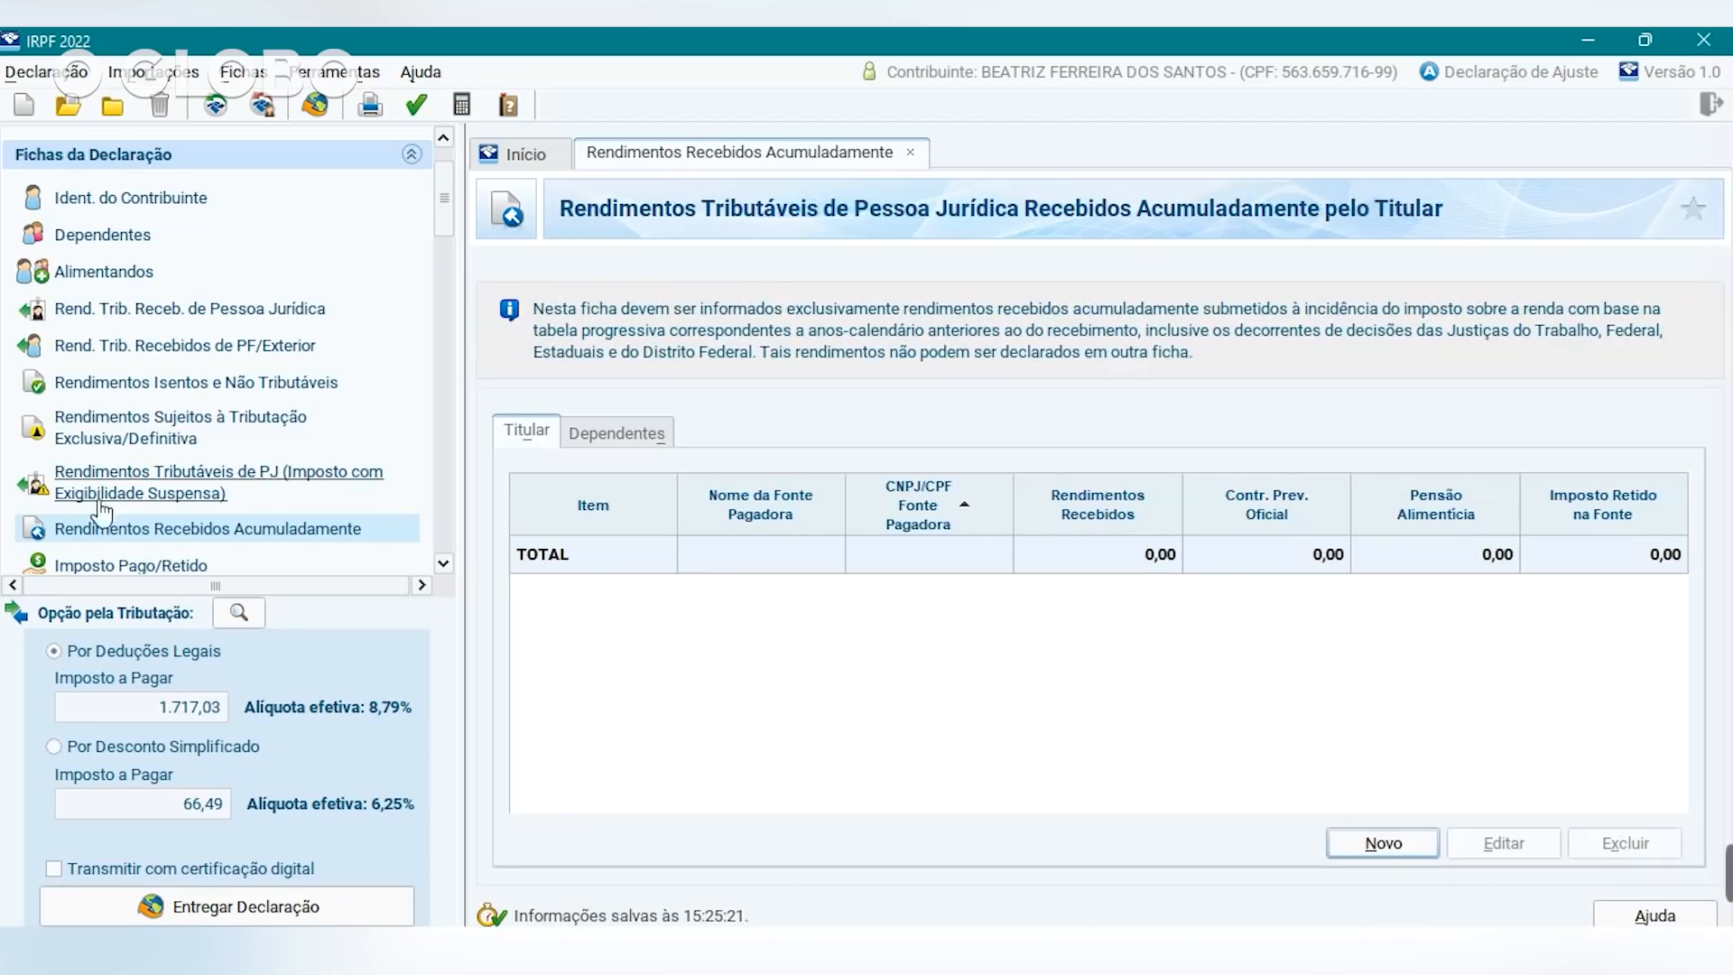
scroll(270, 479, "down", 4)
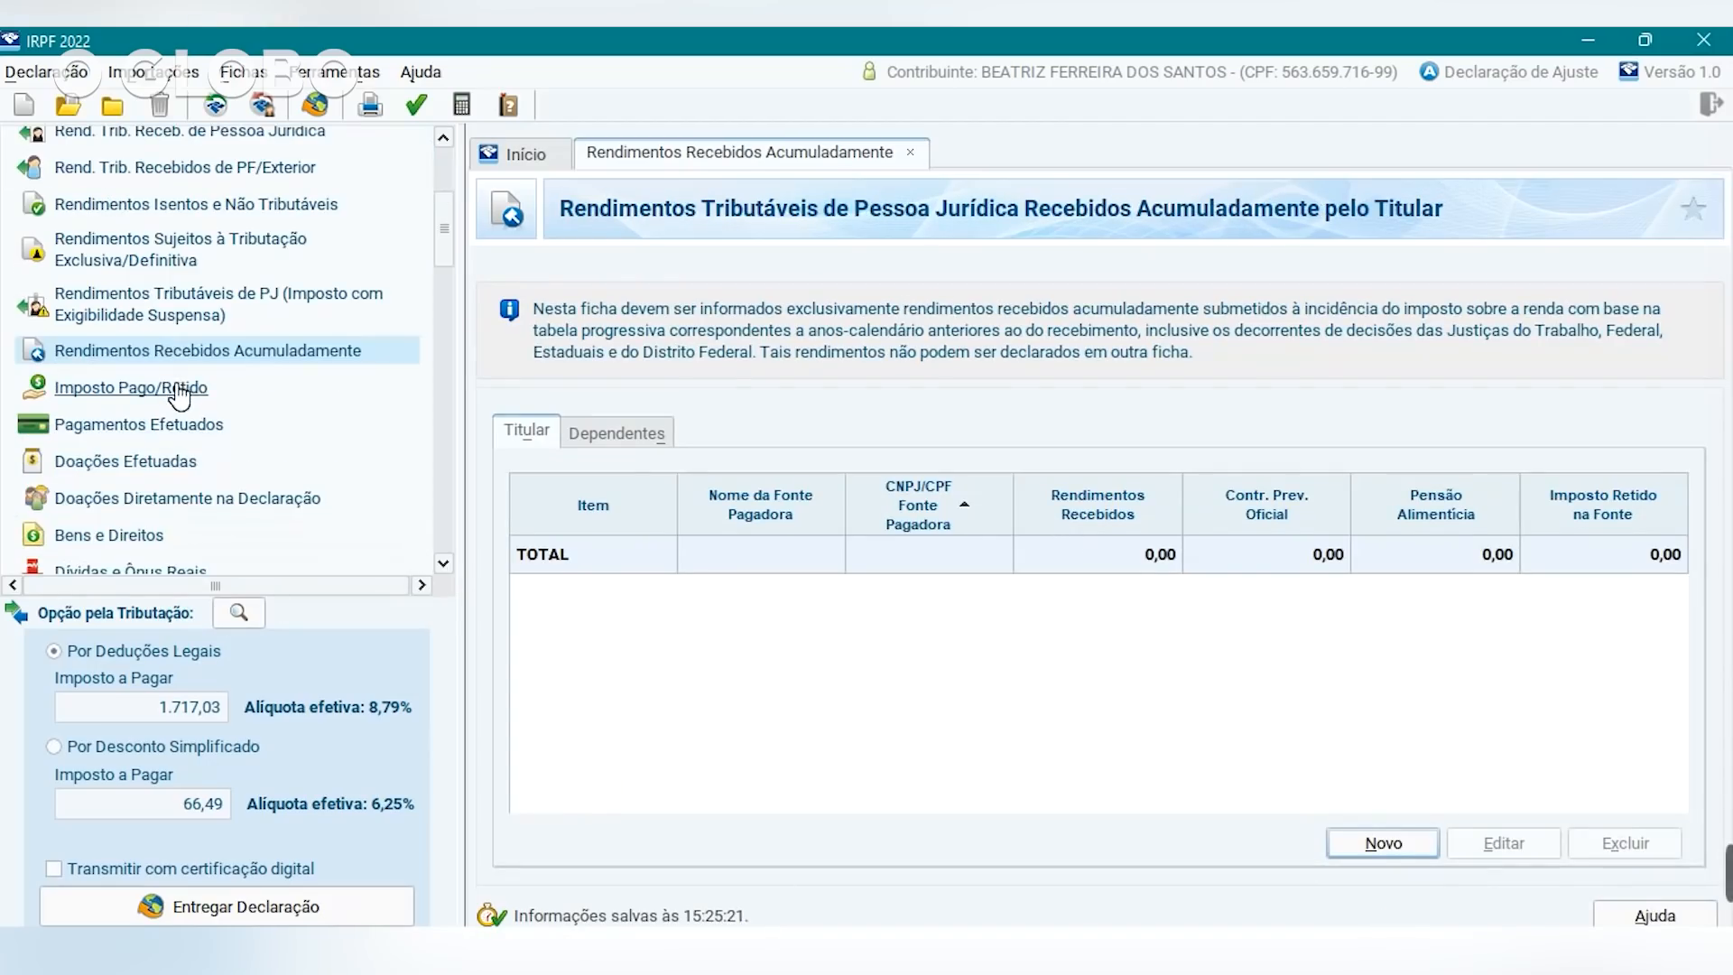
left_click(176, 388)
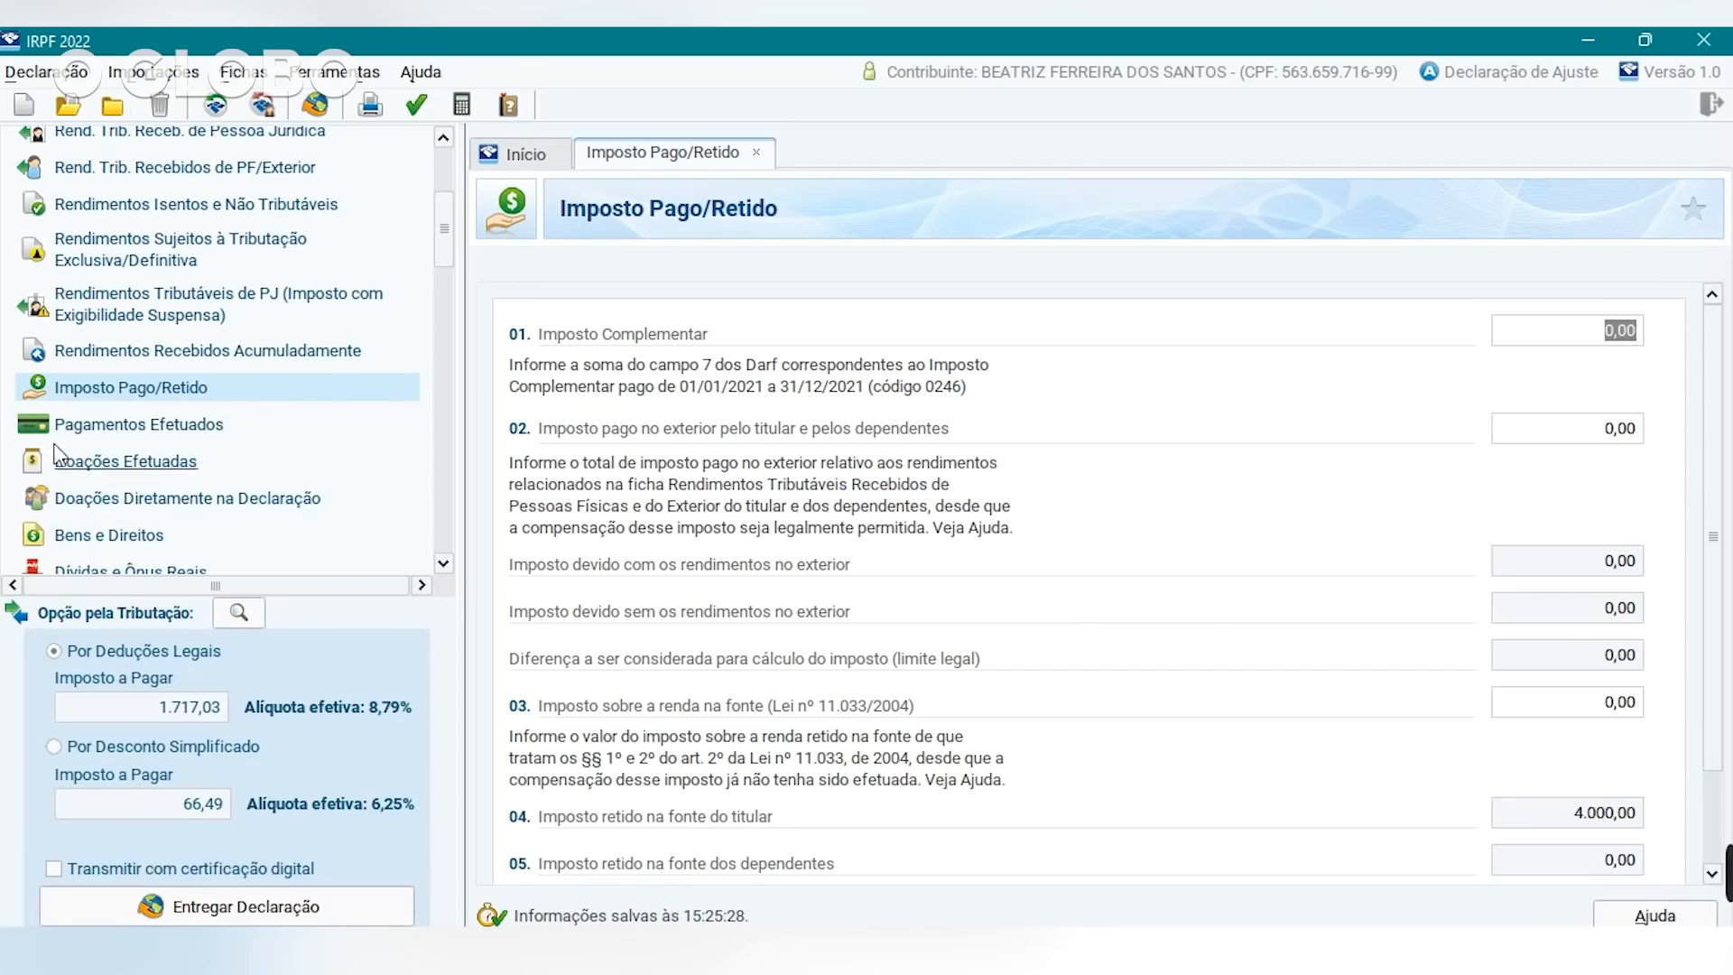
left_click(108, 427)
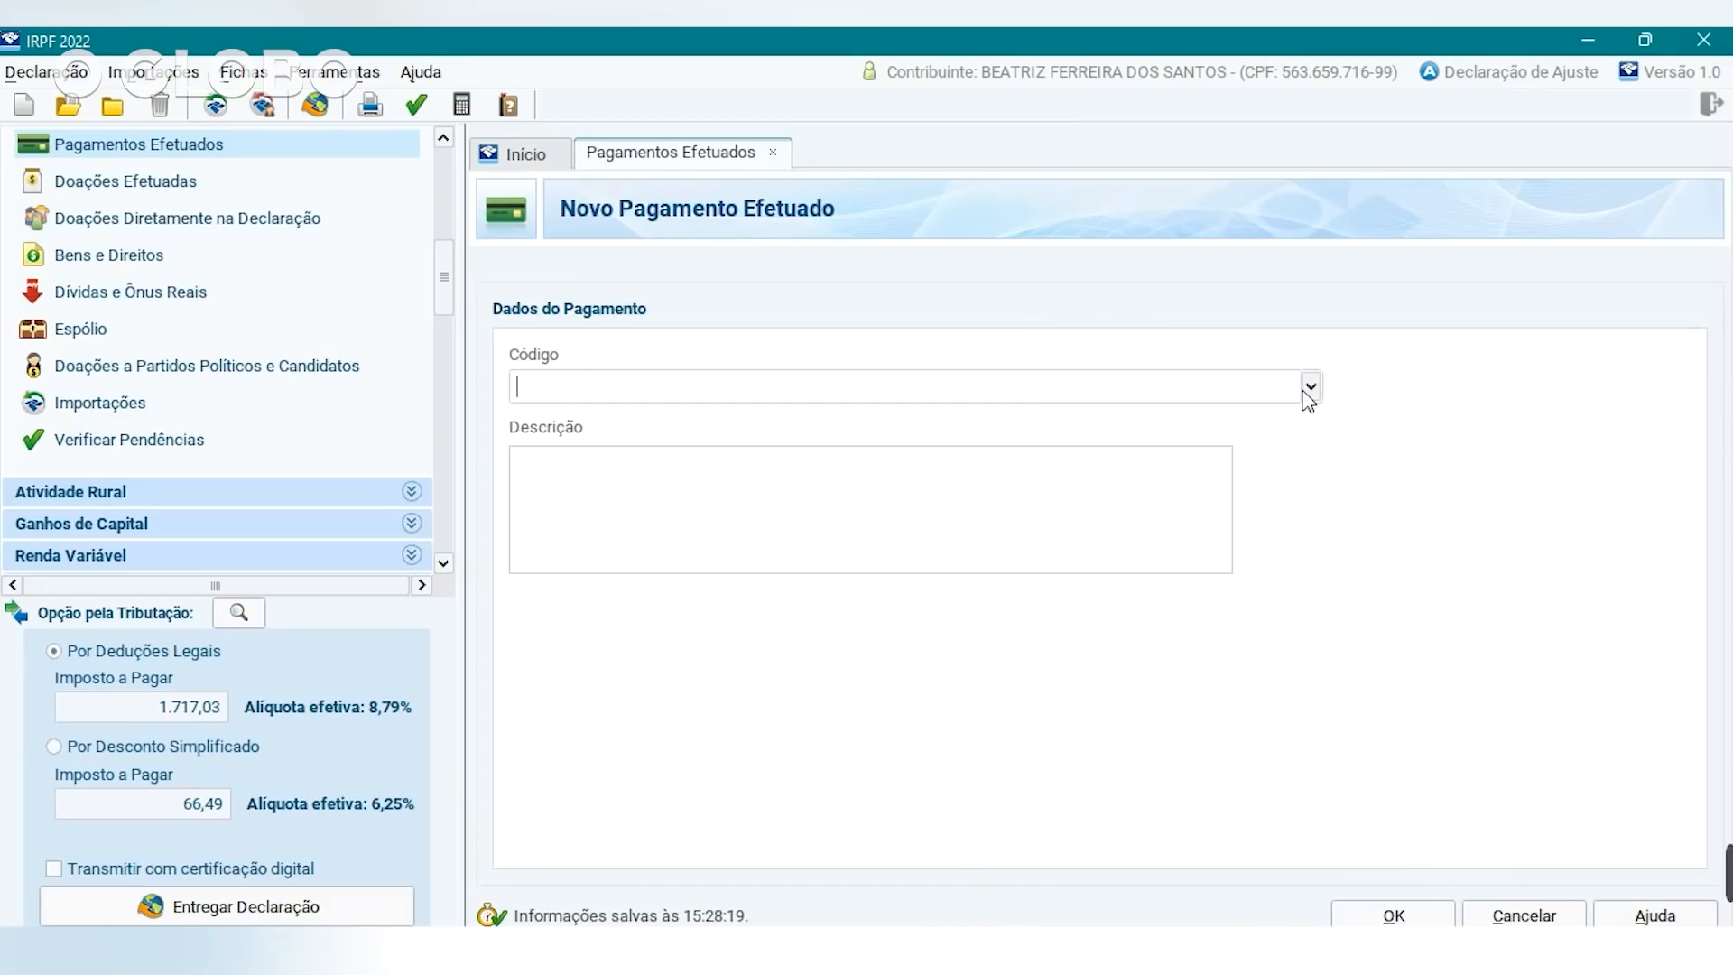
Add a code 10 'médico endocrinologista' payment: 200,00 paid, 80,00 non-deductible.
left_click(1309, 388)
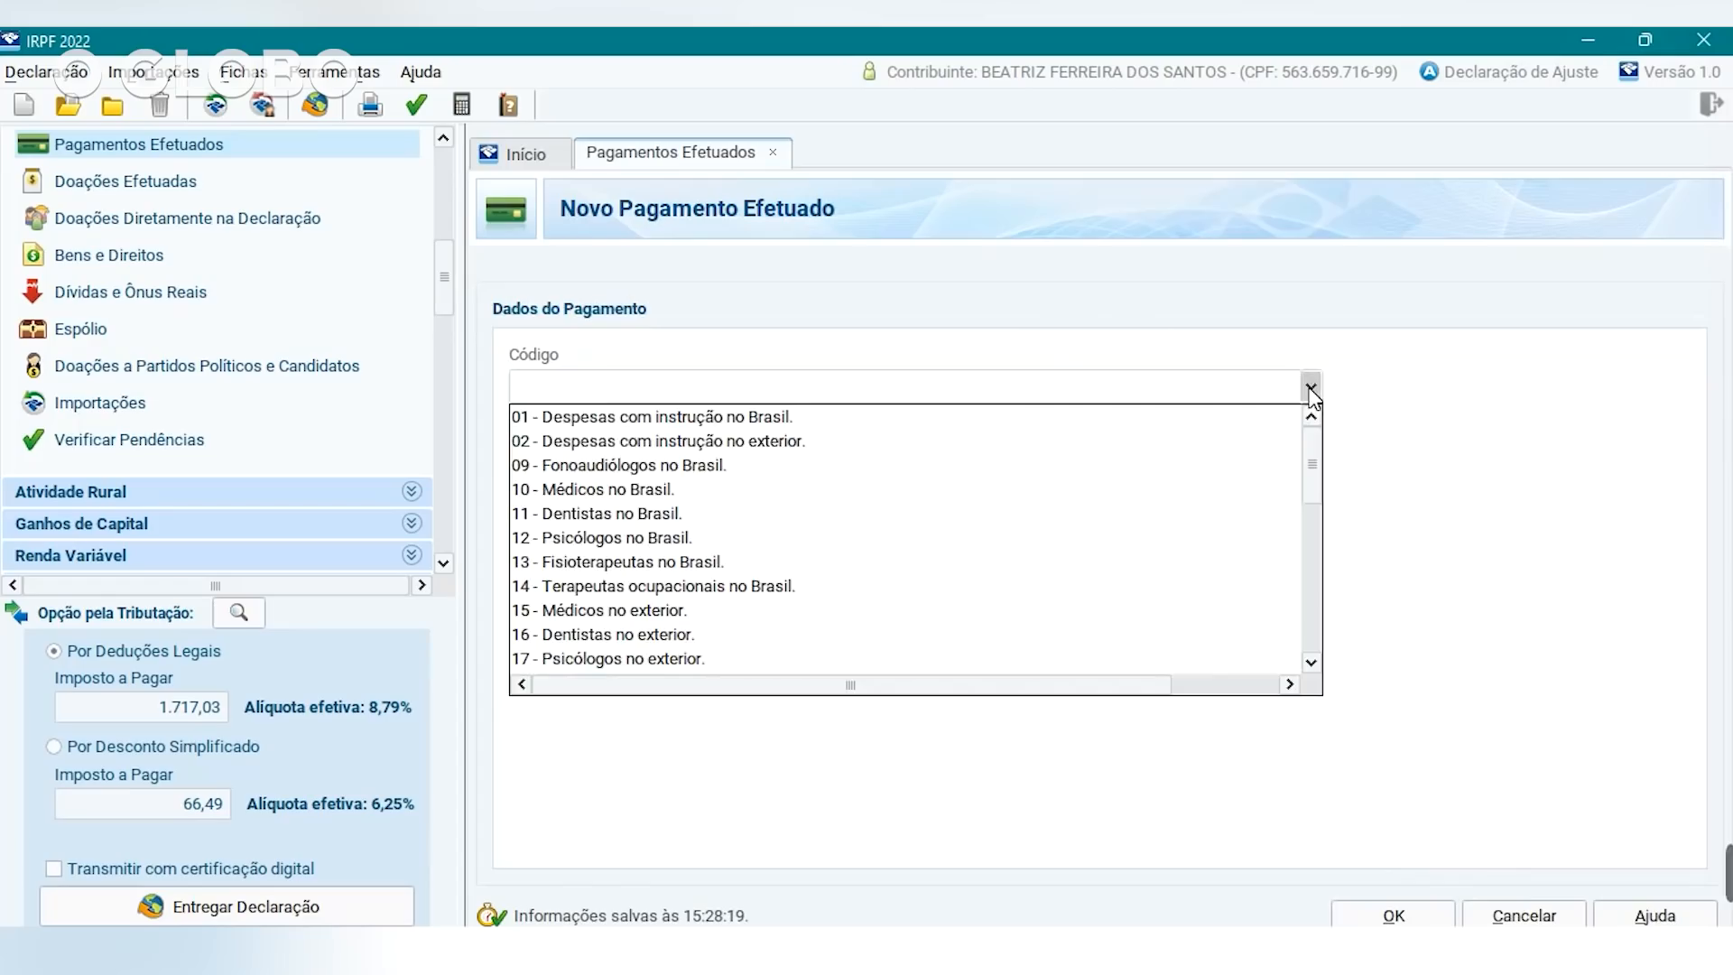
left_click(632, 492)
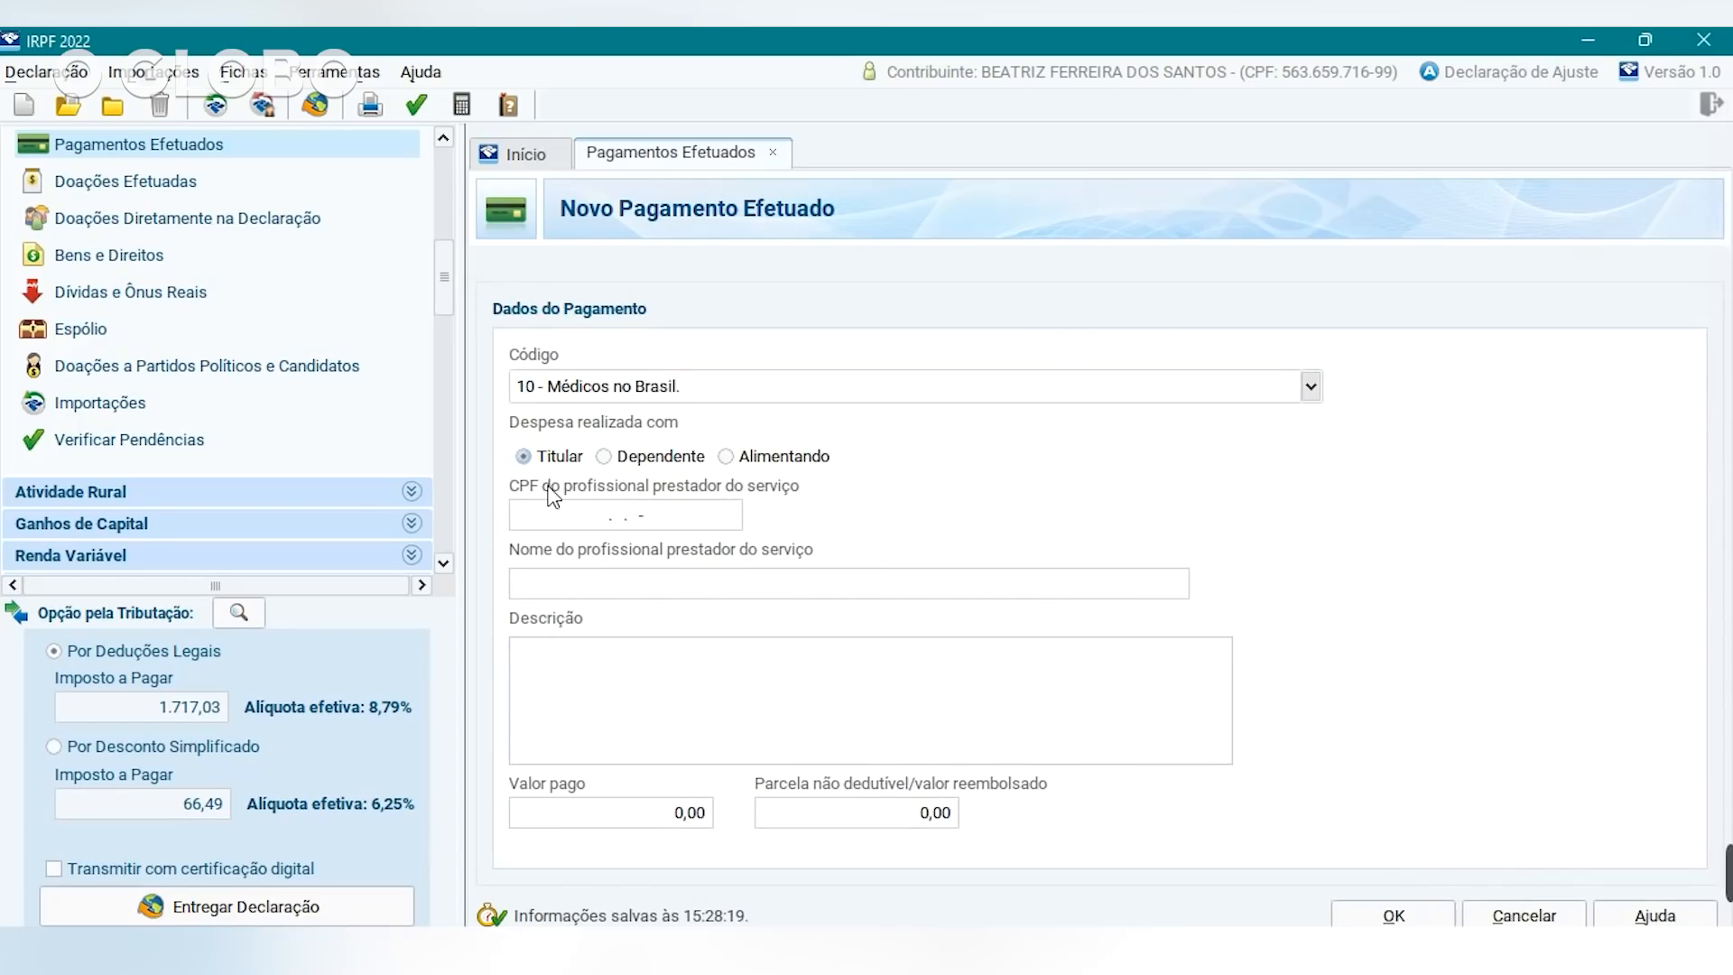
left_click(580, 520)
left_click(670, 588)
left_click(649, 709)
type("médico ")
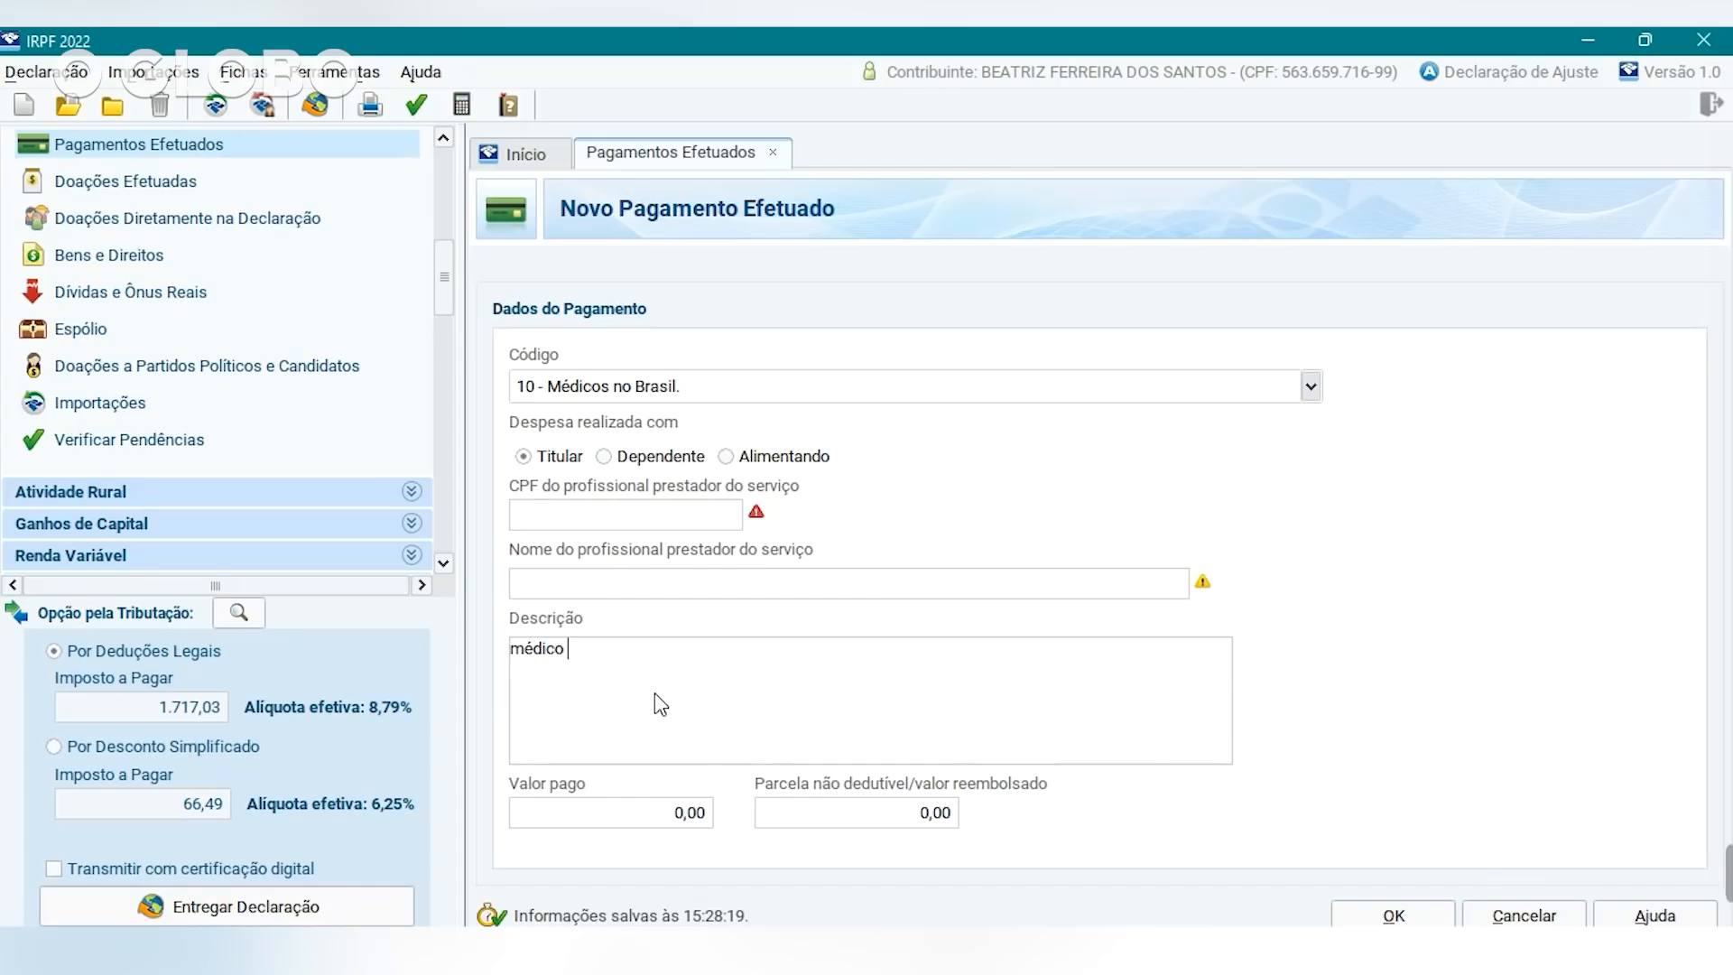
type("endocrinologista")
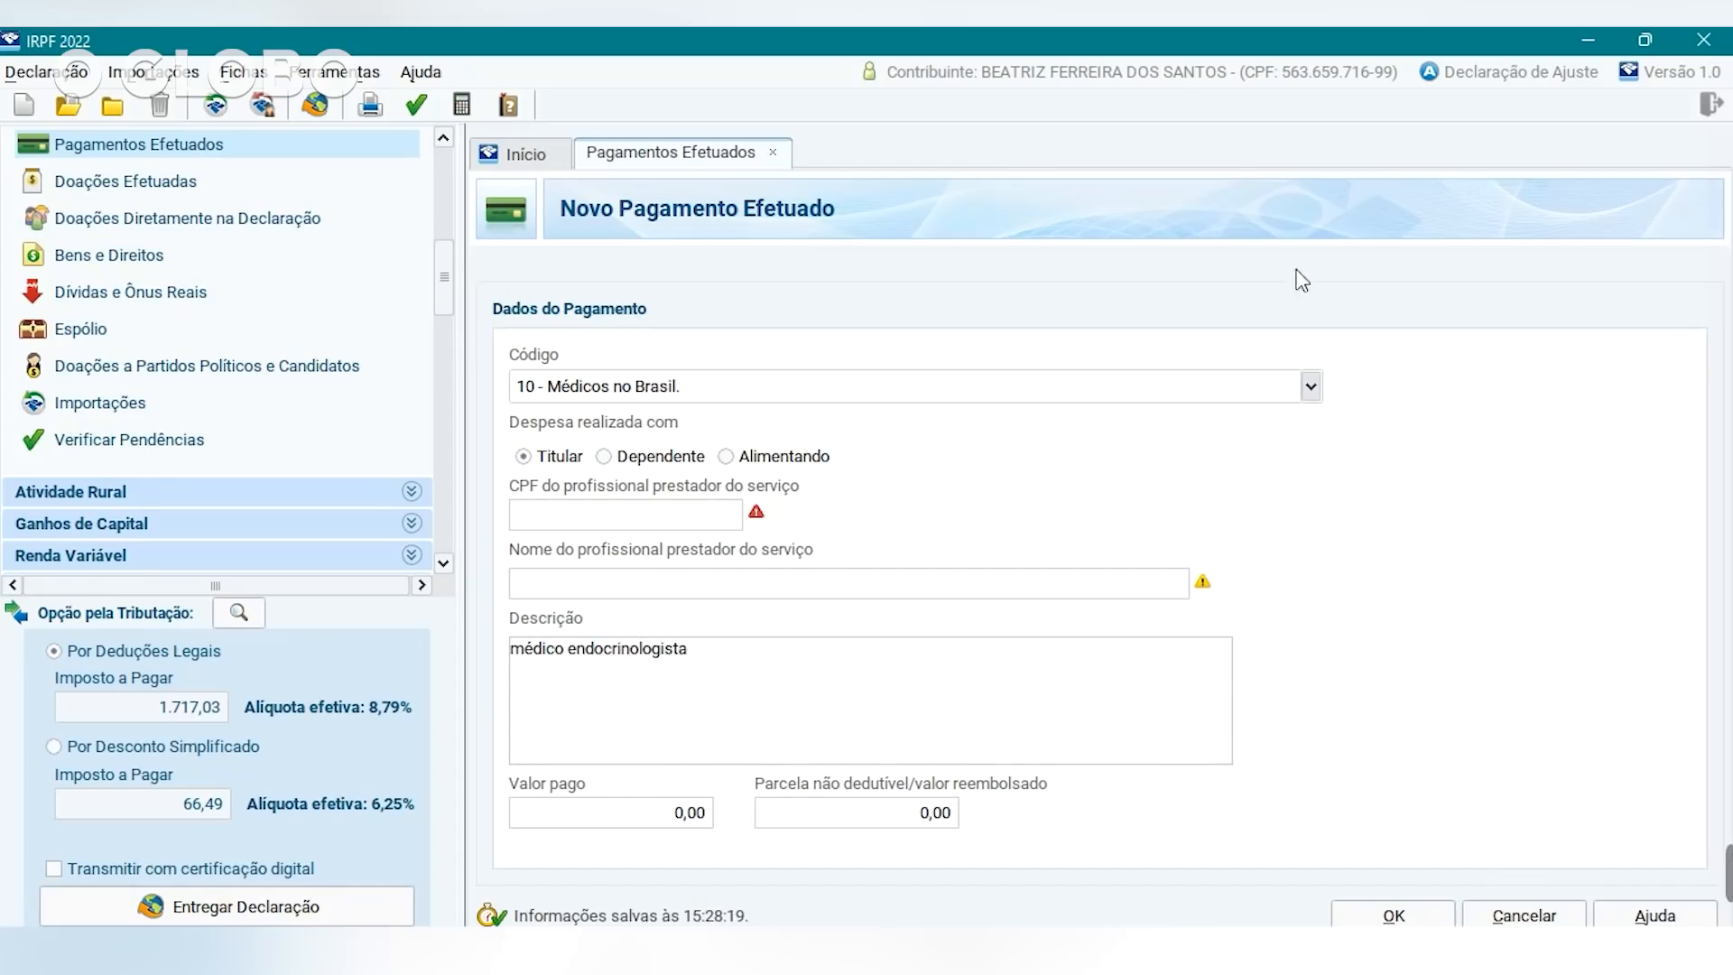
type("200,00")
left_click(922, 806)
type("30")
type(",00")
left_click(1392, 916)
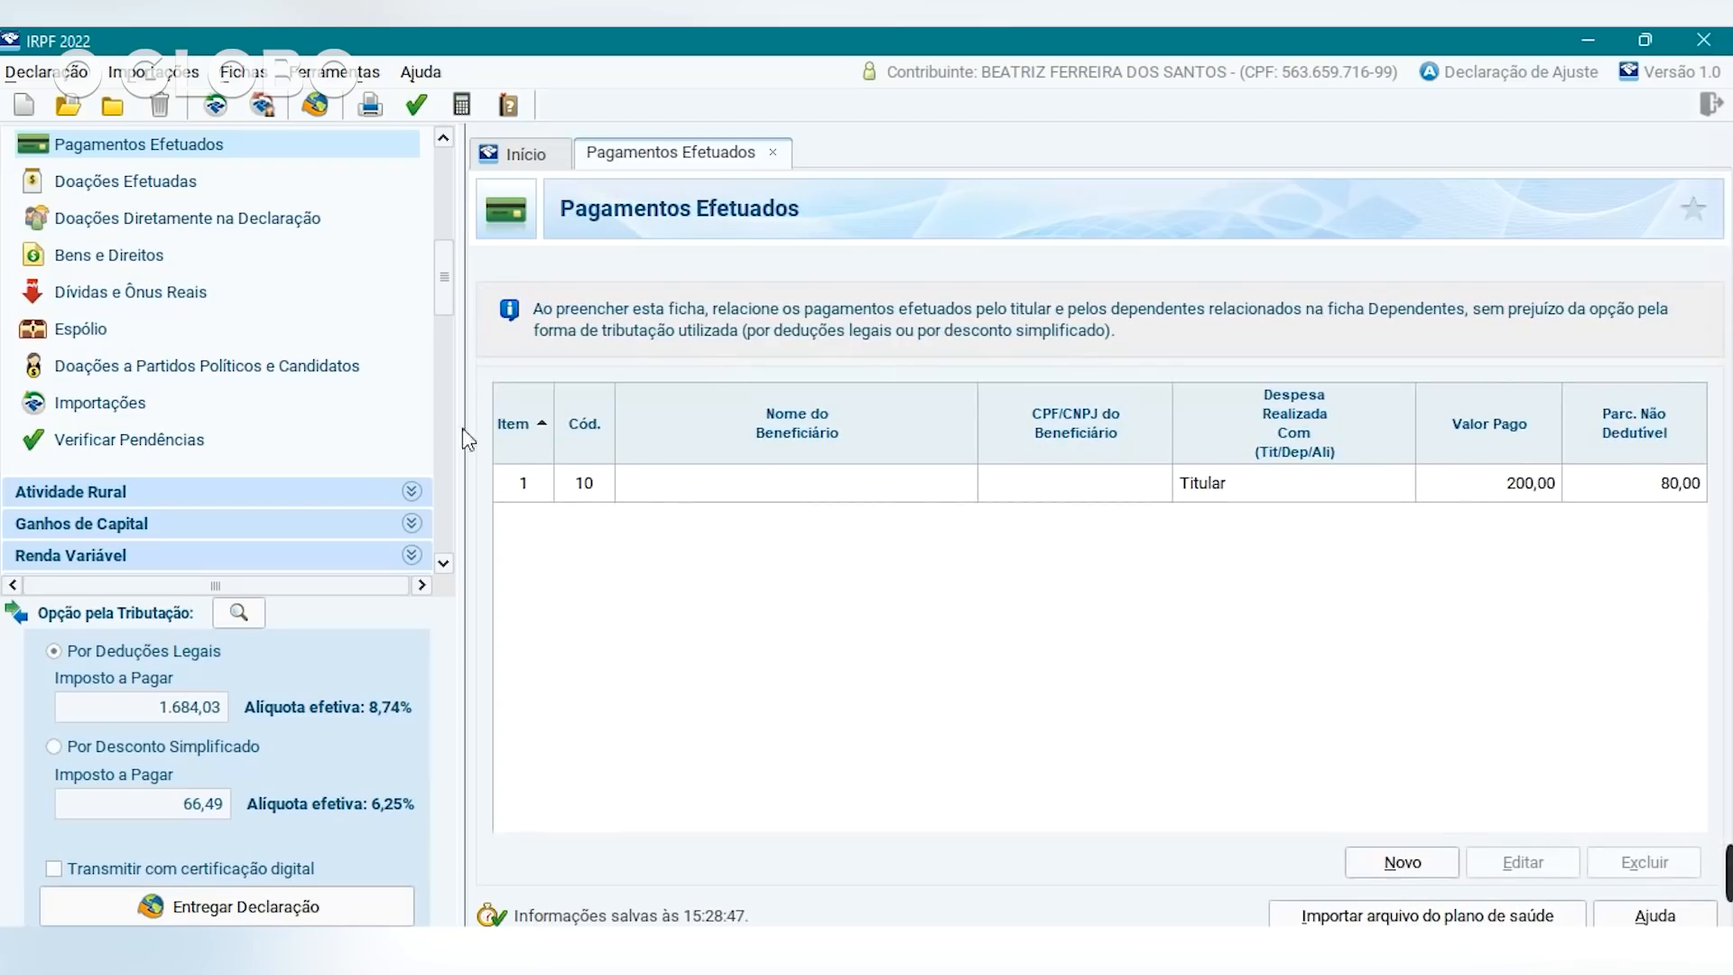
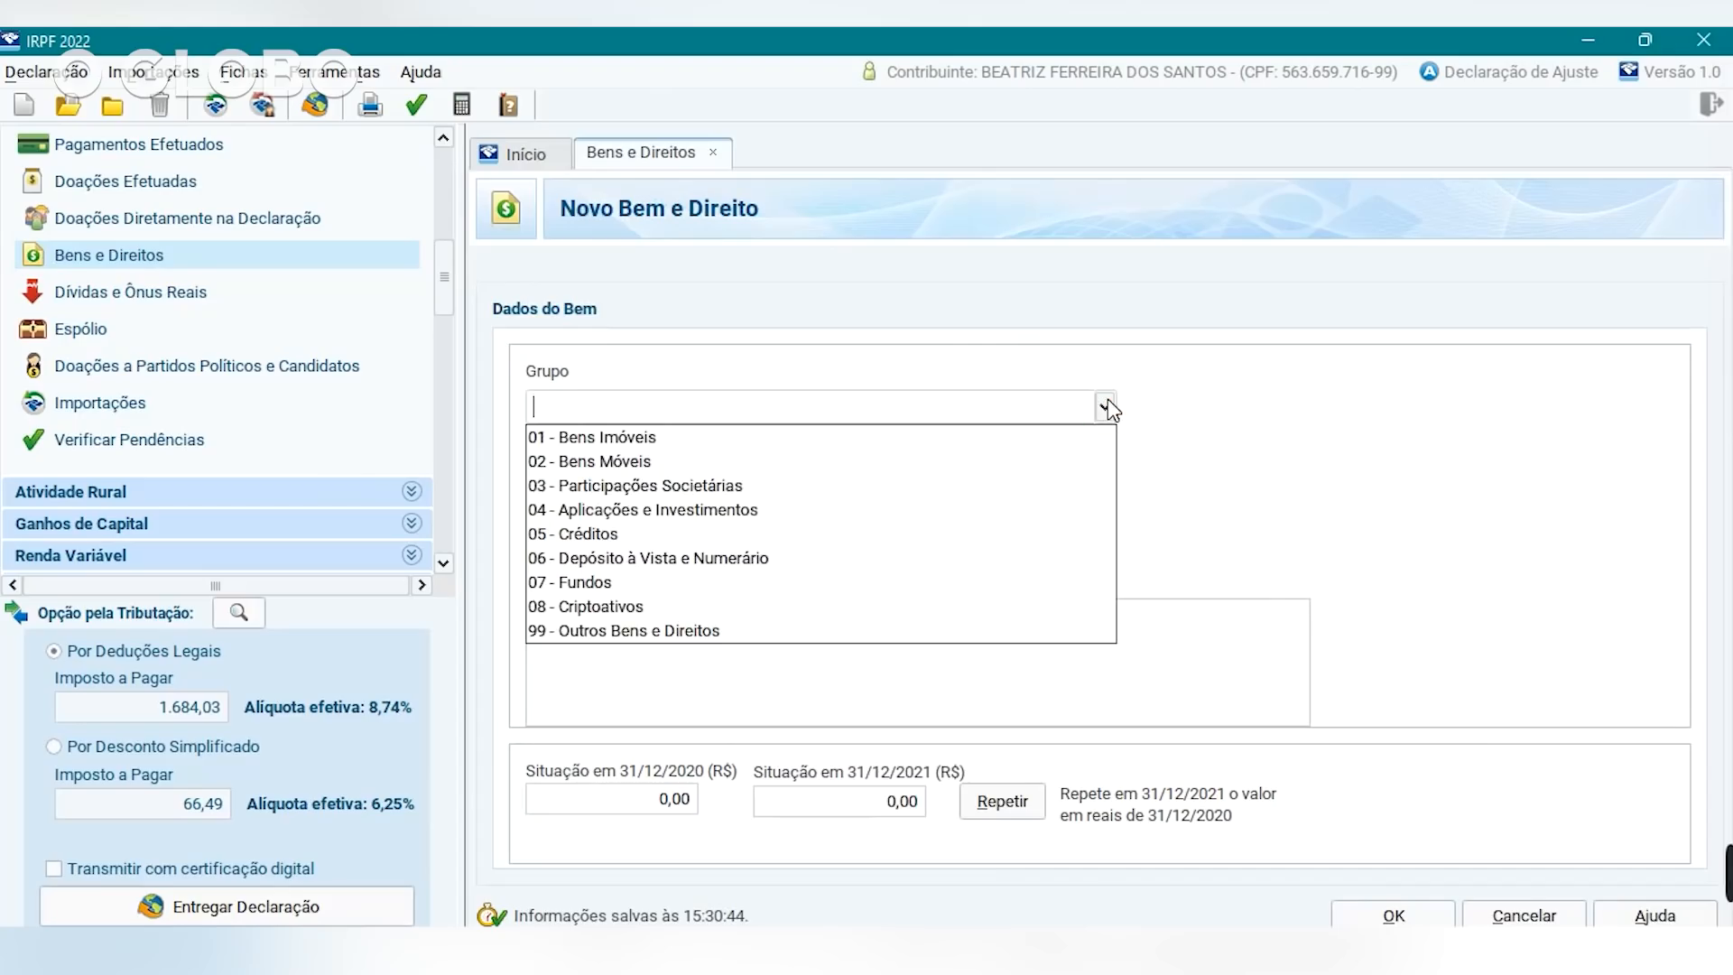
Classify the asset as 01 Bens Imóveis, code 11 Apartamento, acquired 10/10/2010.
left_click(859, 439)
left_click(1108, 469)
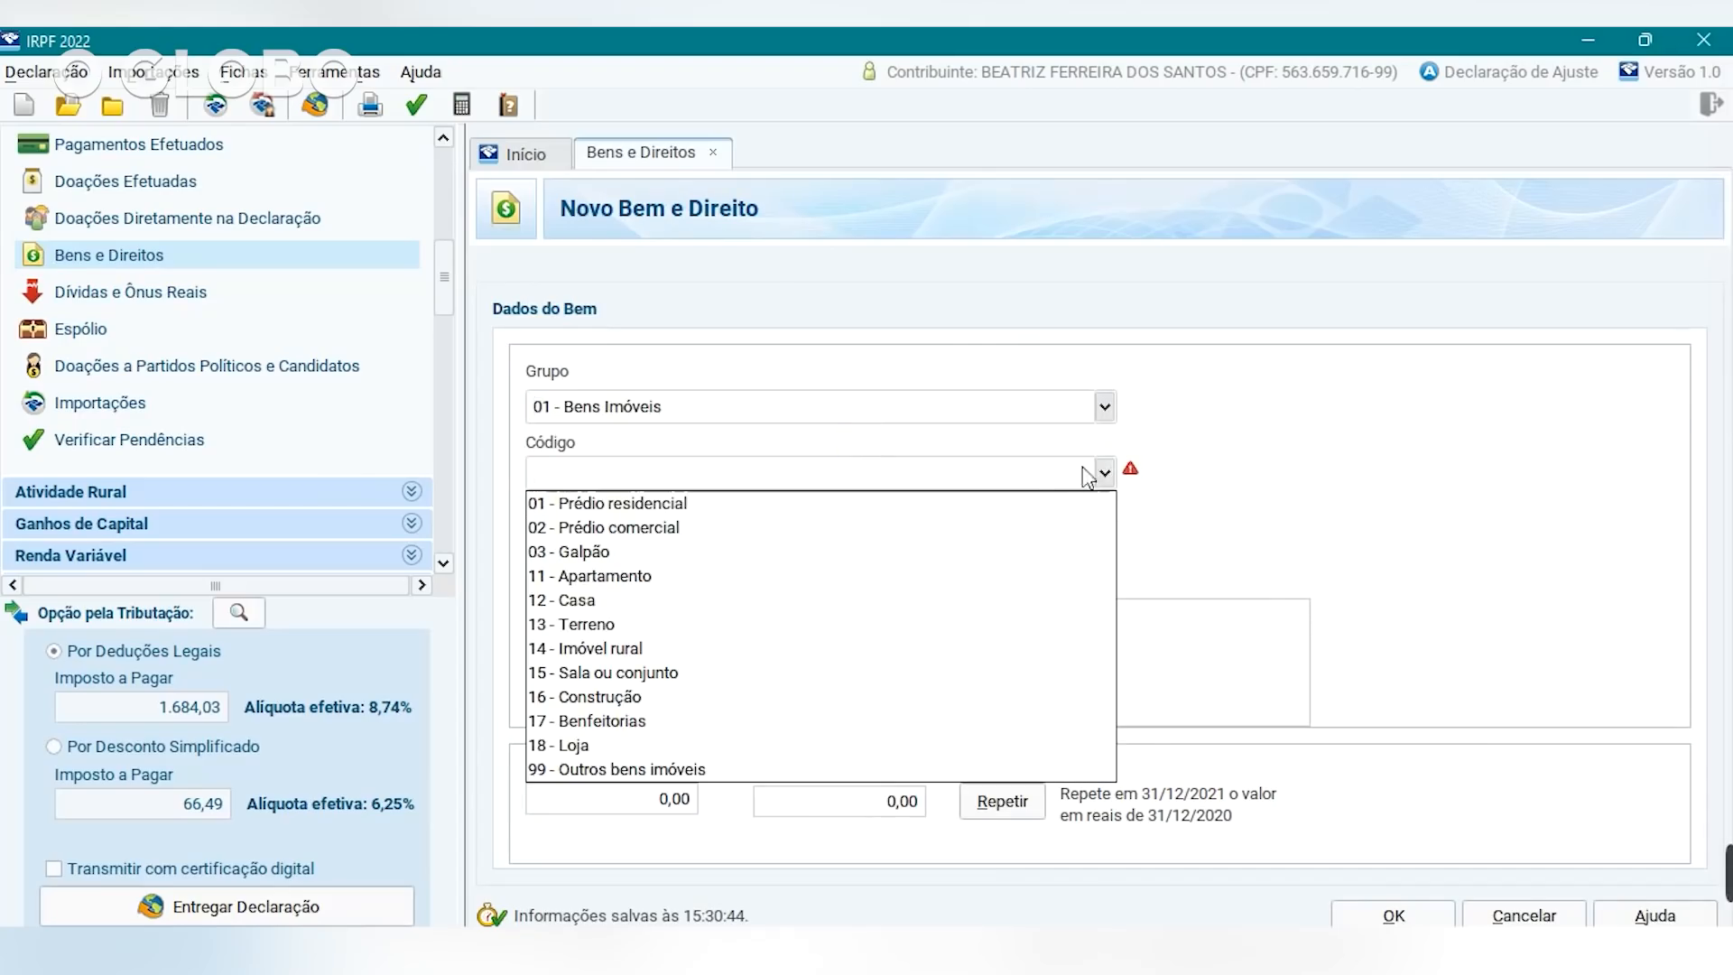
left_click(620, 585)
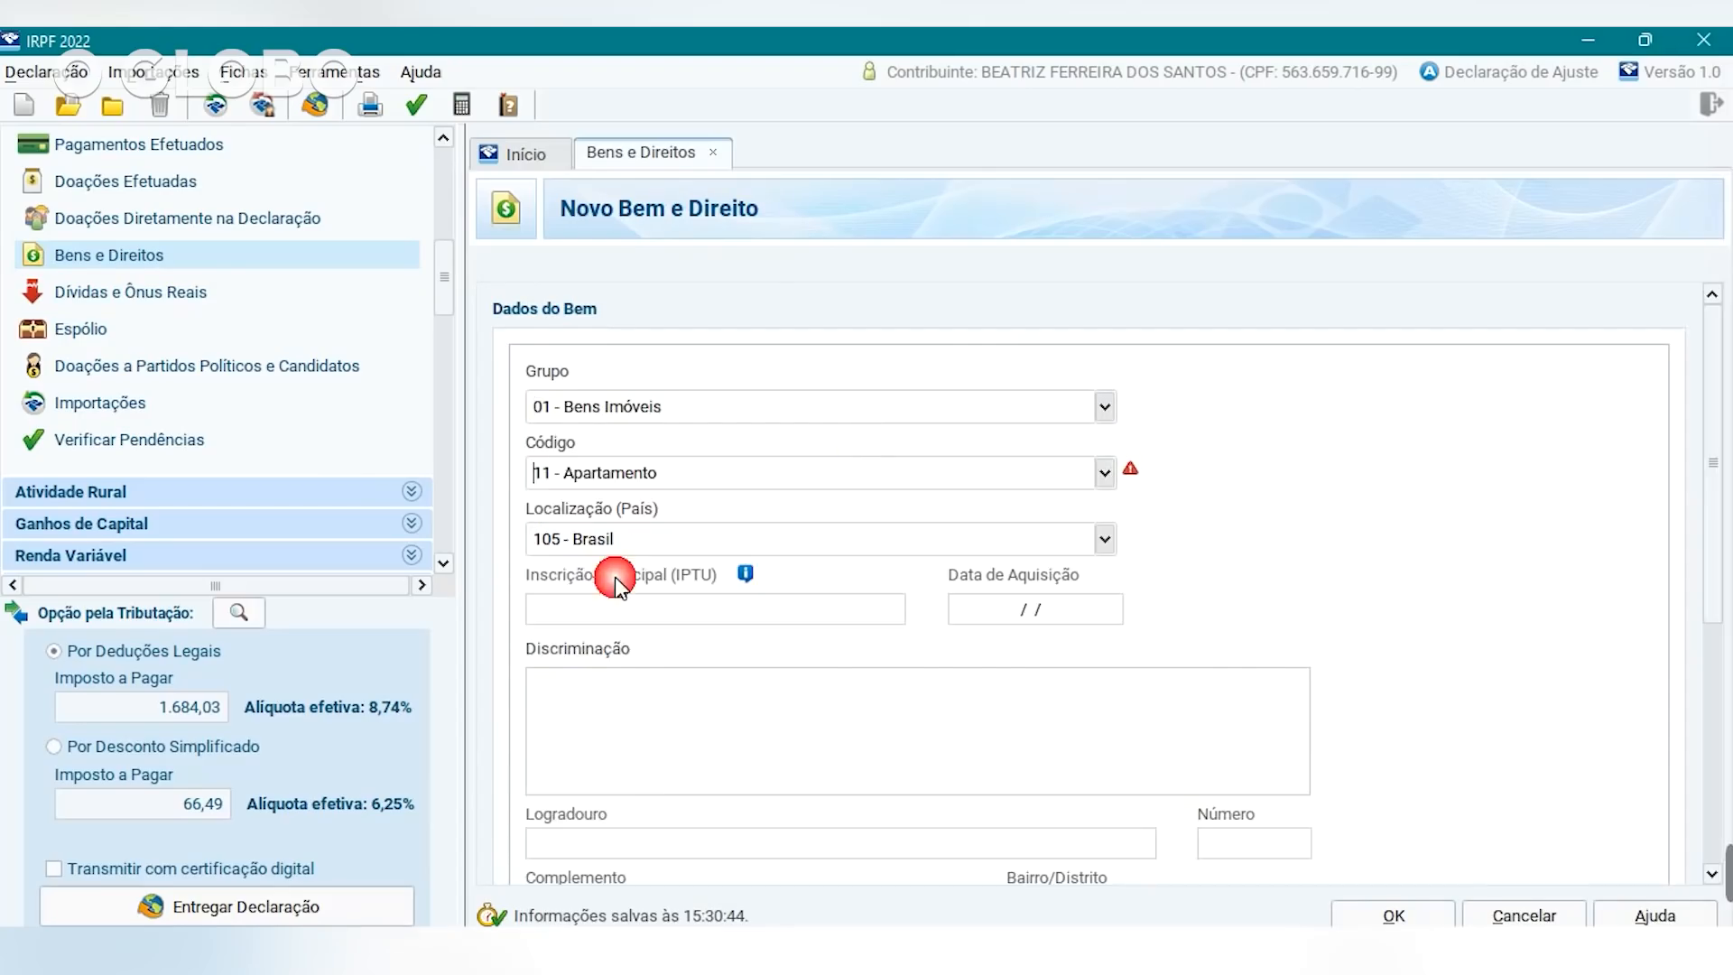
left_click(640, 603)
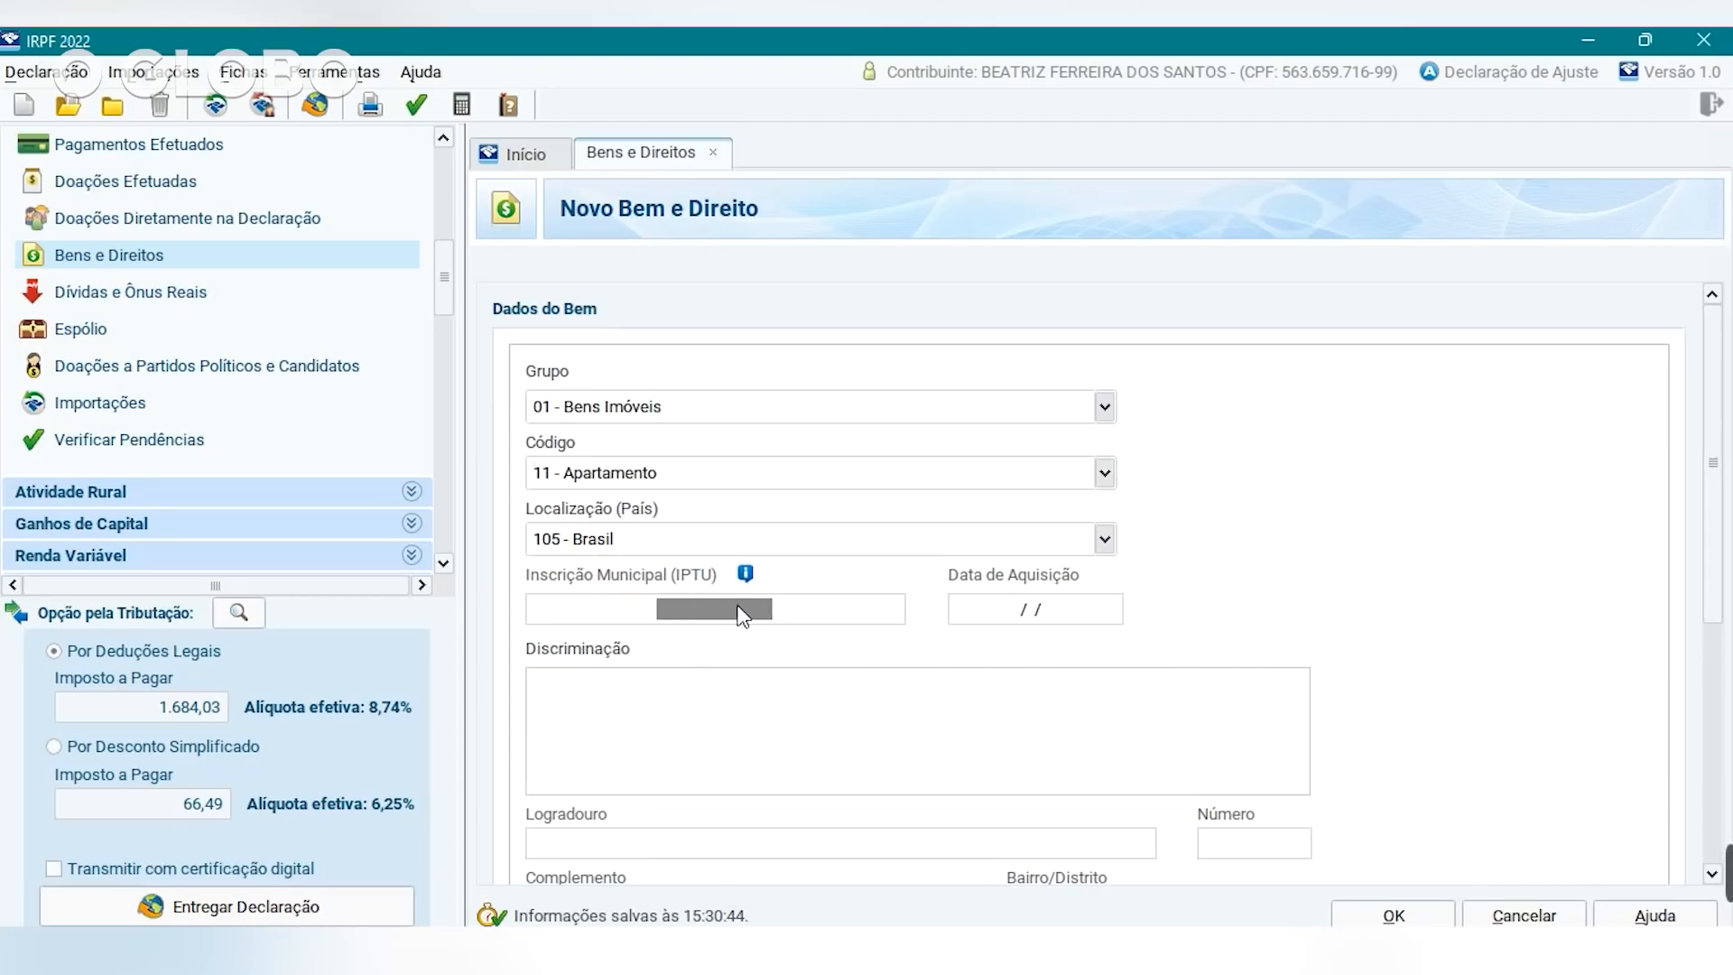
left_click(984, 618)
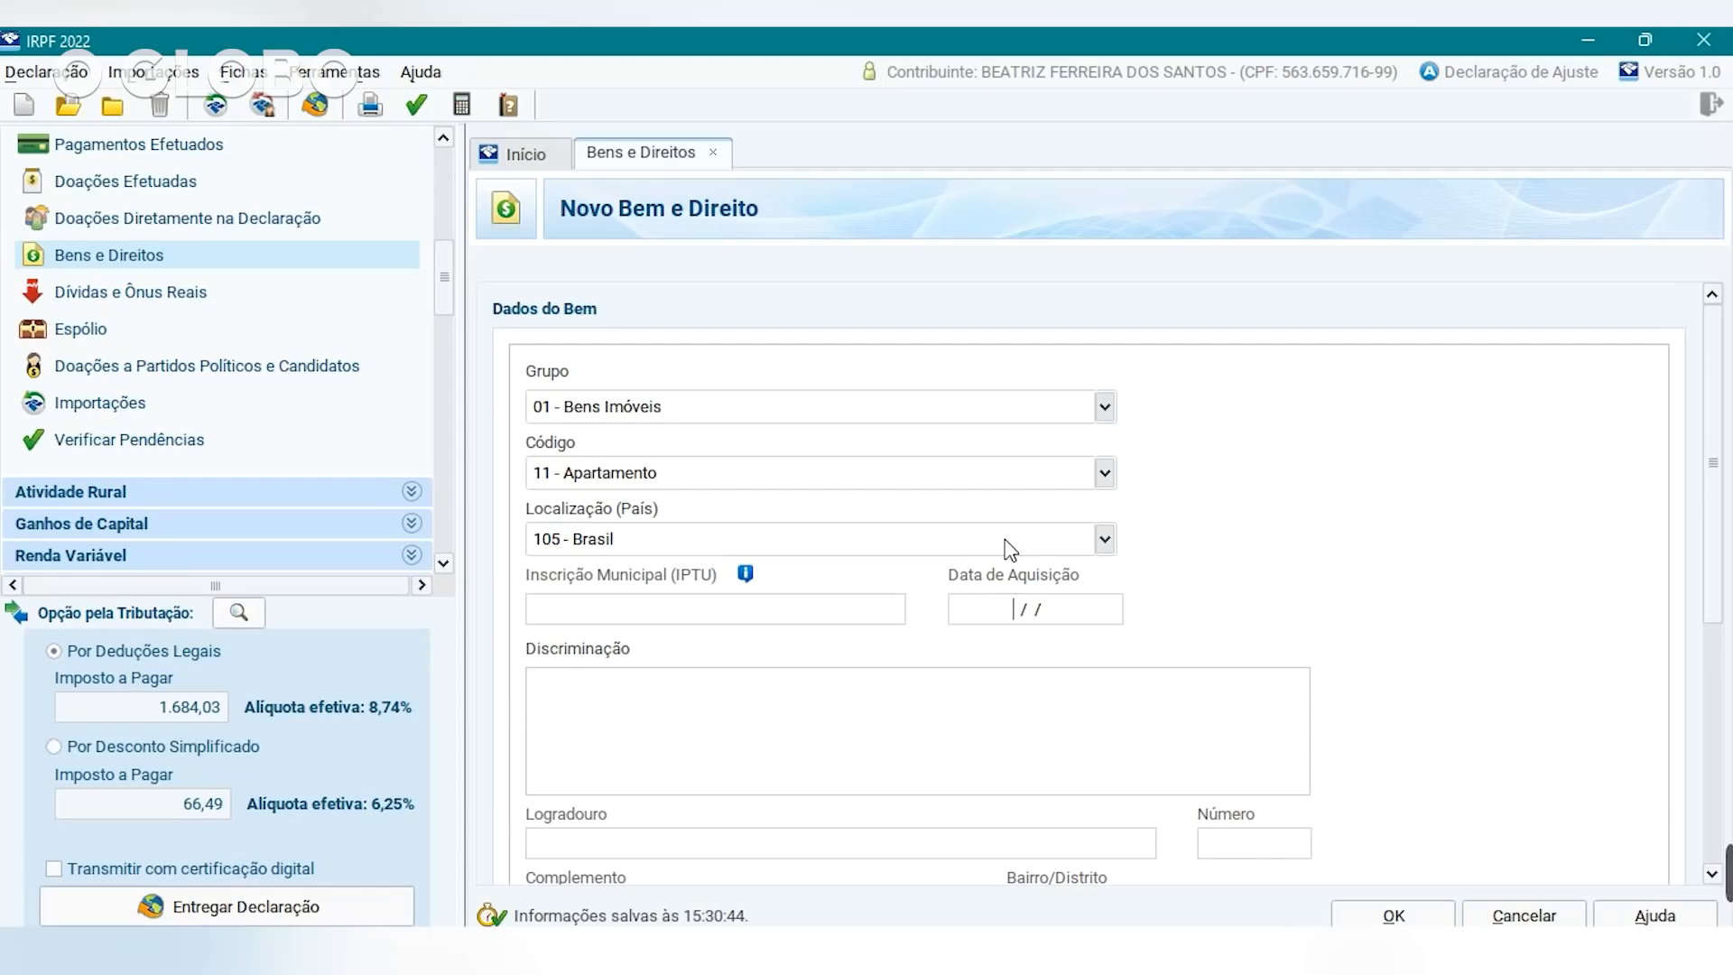
type("10/10/10")
Enter the description 'Apartamento já quita'.
scroll(1705, 547, "down", 3)
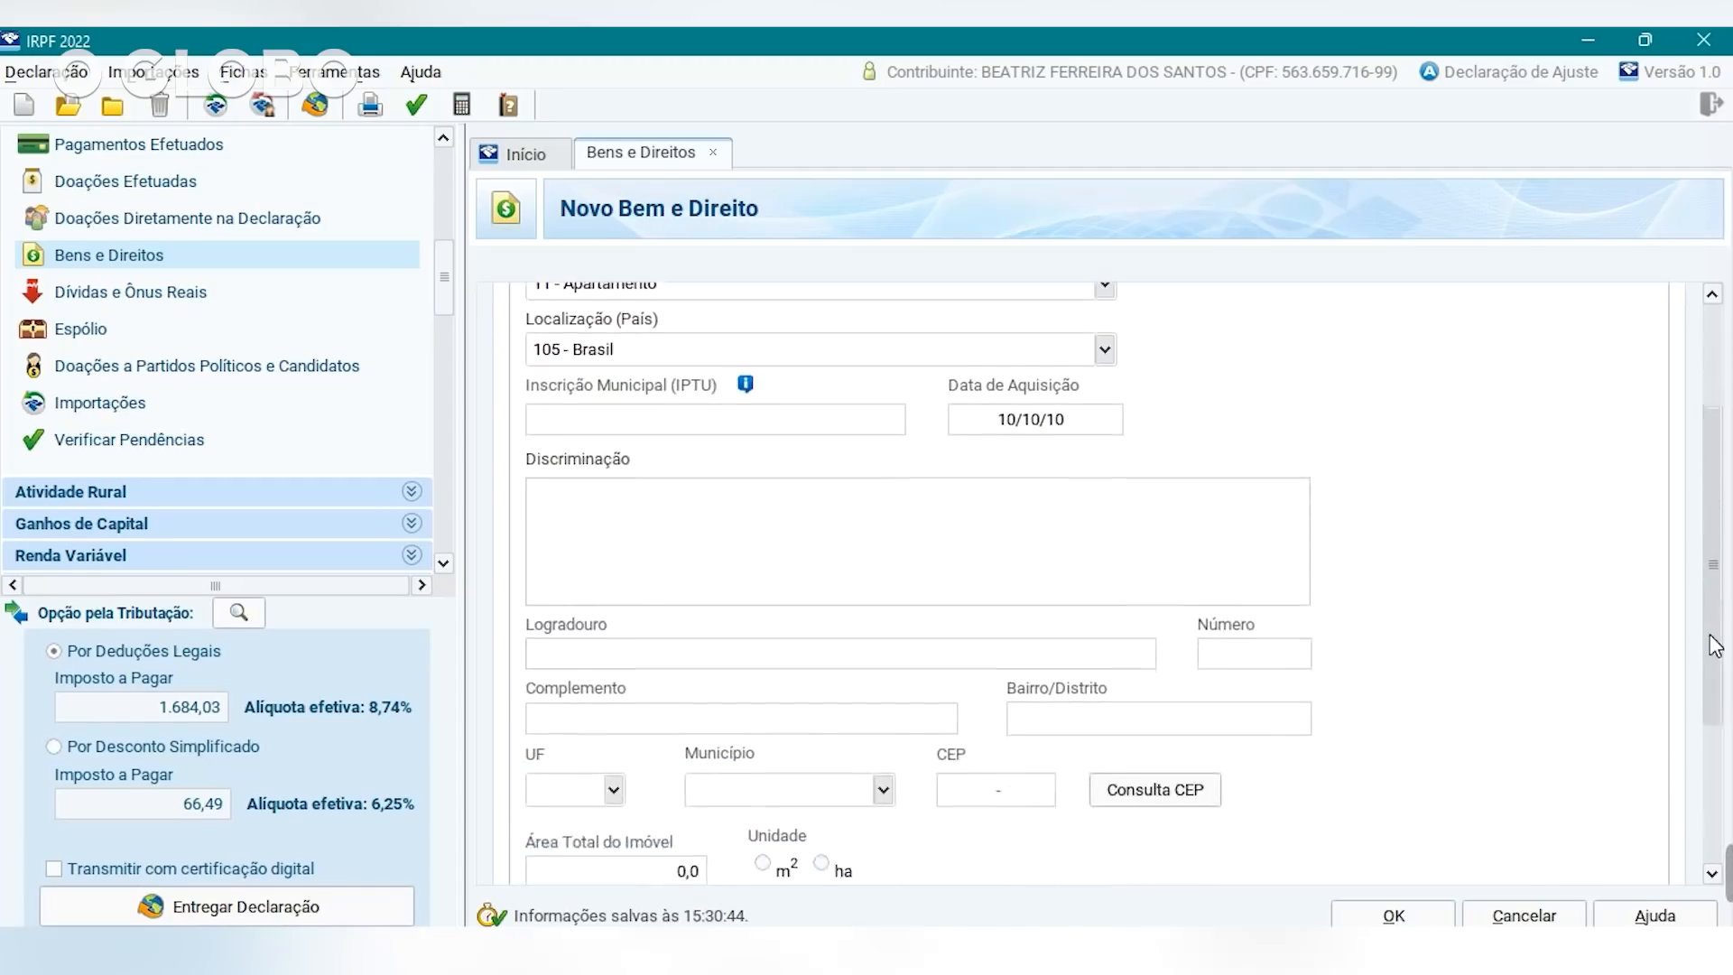
left_click(796, 565)
type("Apartamento")
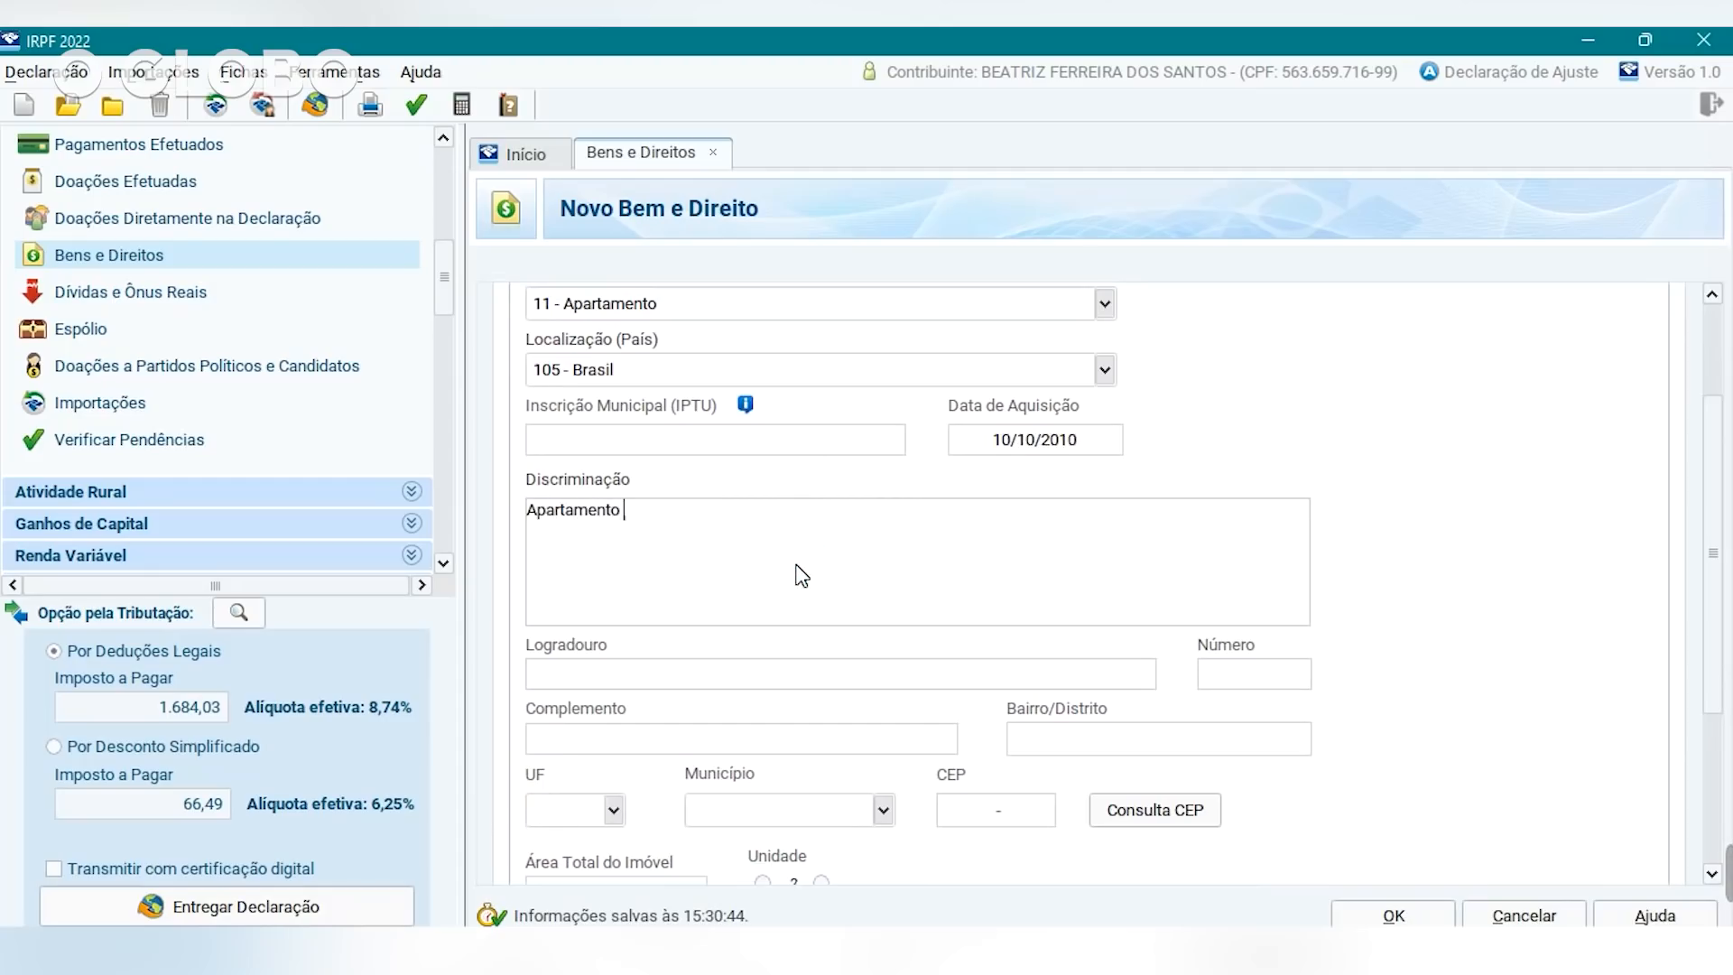
type(" já quitado no Centro do Rio de Janeiro")
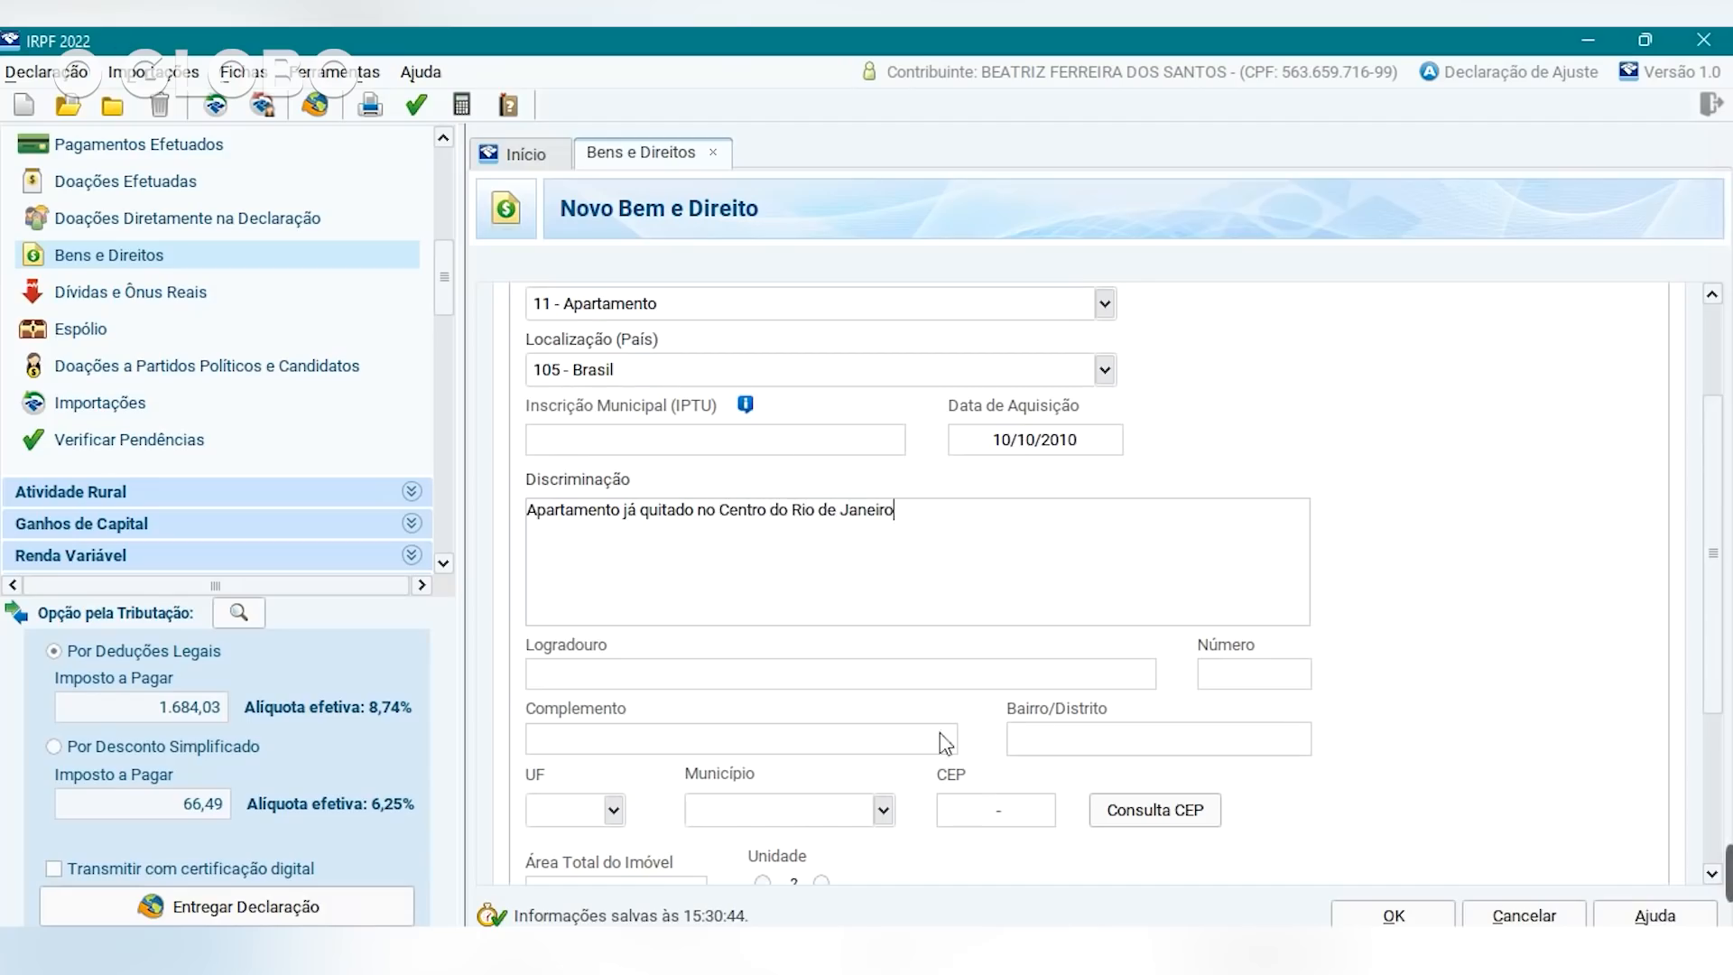
left_click(865, 679)
left_click(848, 684)
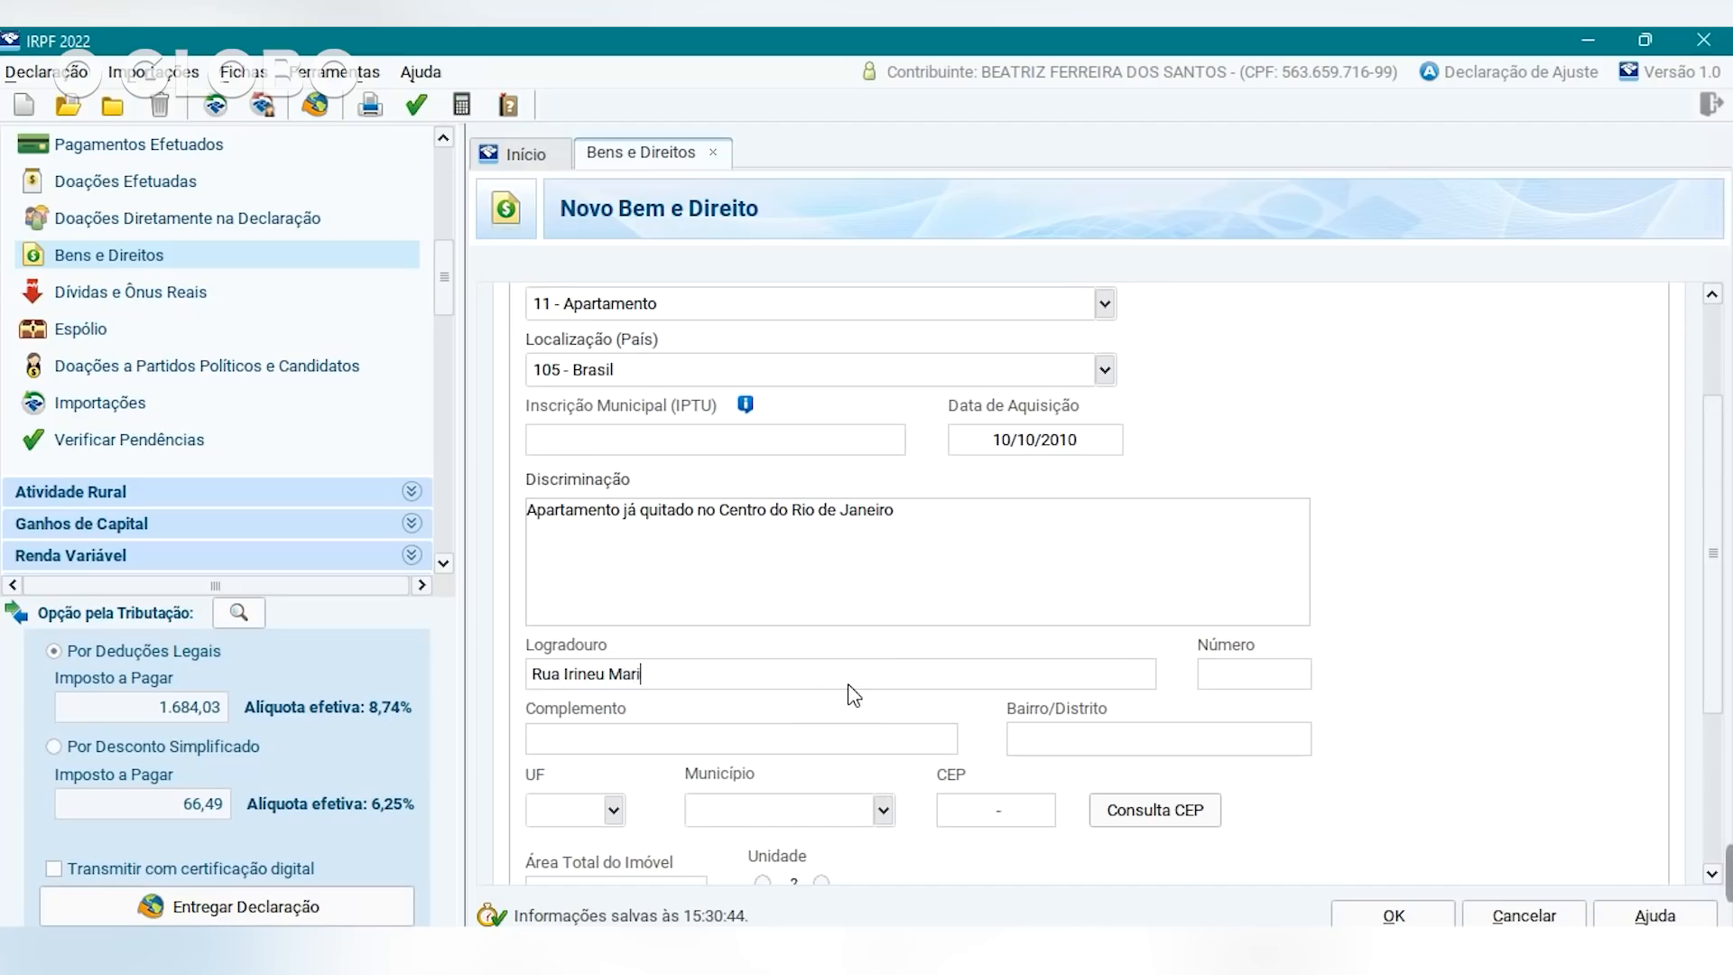
left_click(1272, 679)
triple_click(708, 684)
left_click(713, 672)
key("BackSpace")
key("BackSpace")
left_click(1240, 677)
key("Delete")
left_click(1076, 753)
type("Cnetro")
type("tro")
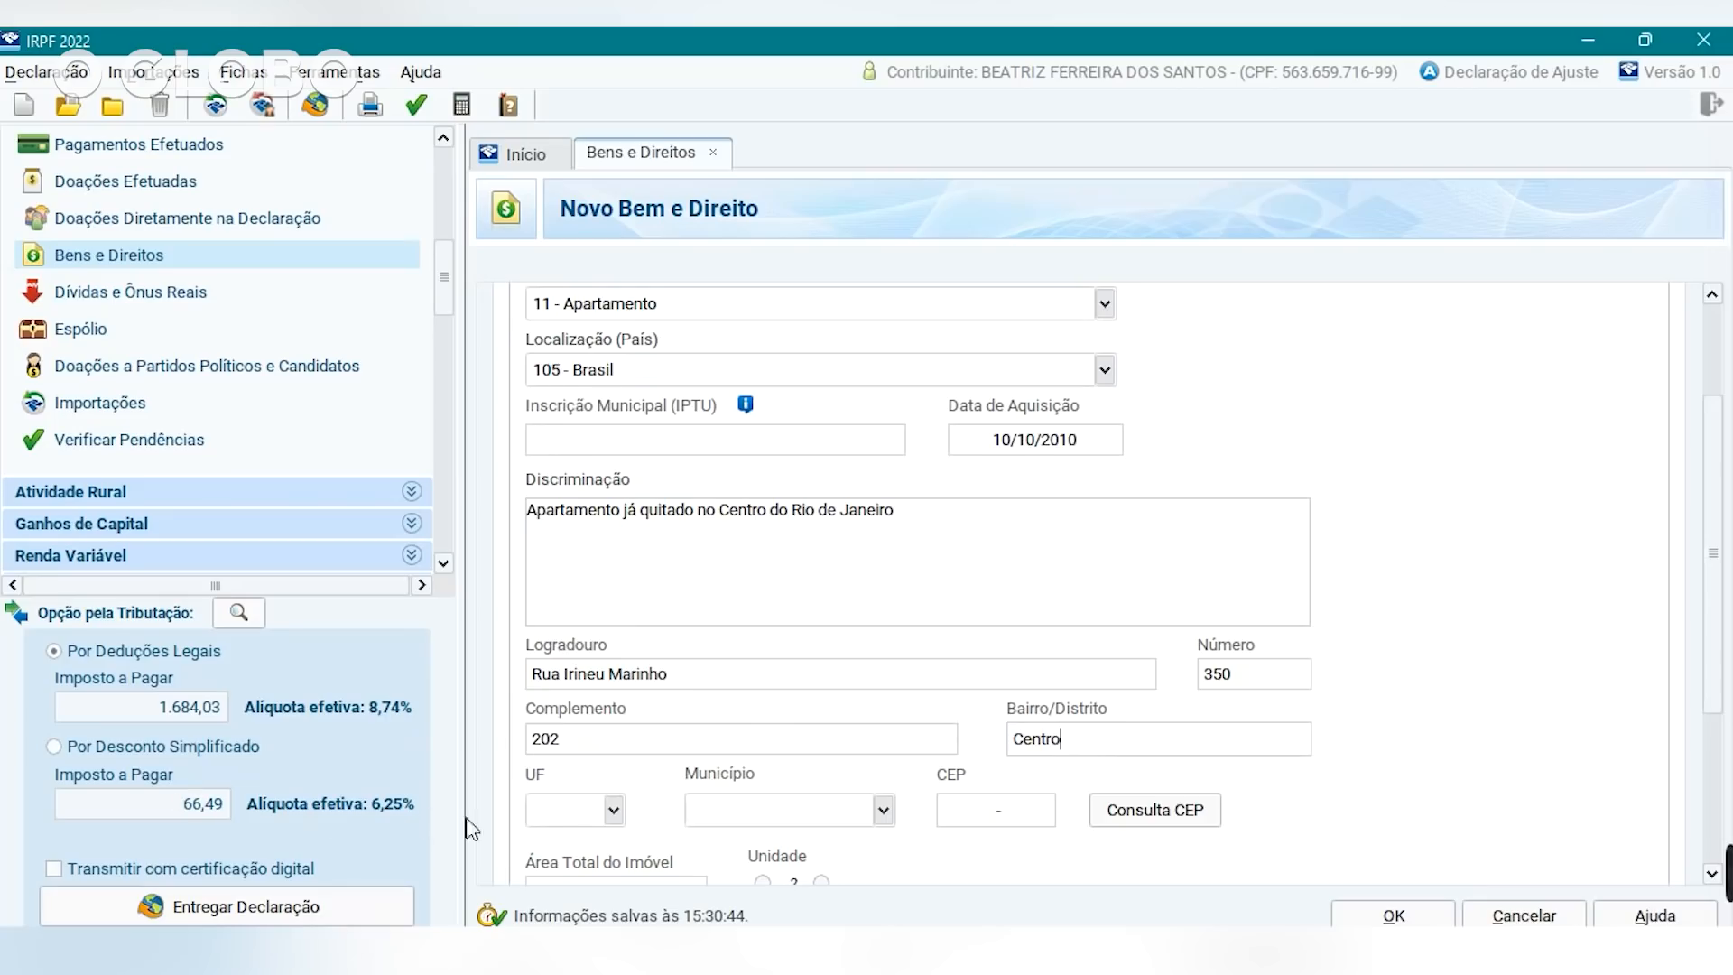
Set the state to RJ and the municipality to Rio de Janeiro.
left_click(611, 815)
key("r")
left_click(560, 781)
left_click(854, 809)
type("rio")
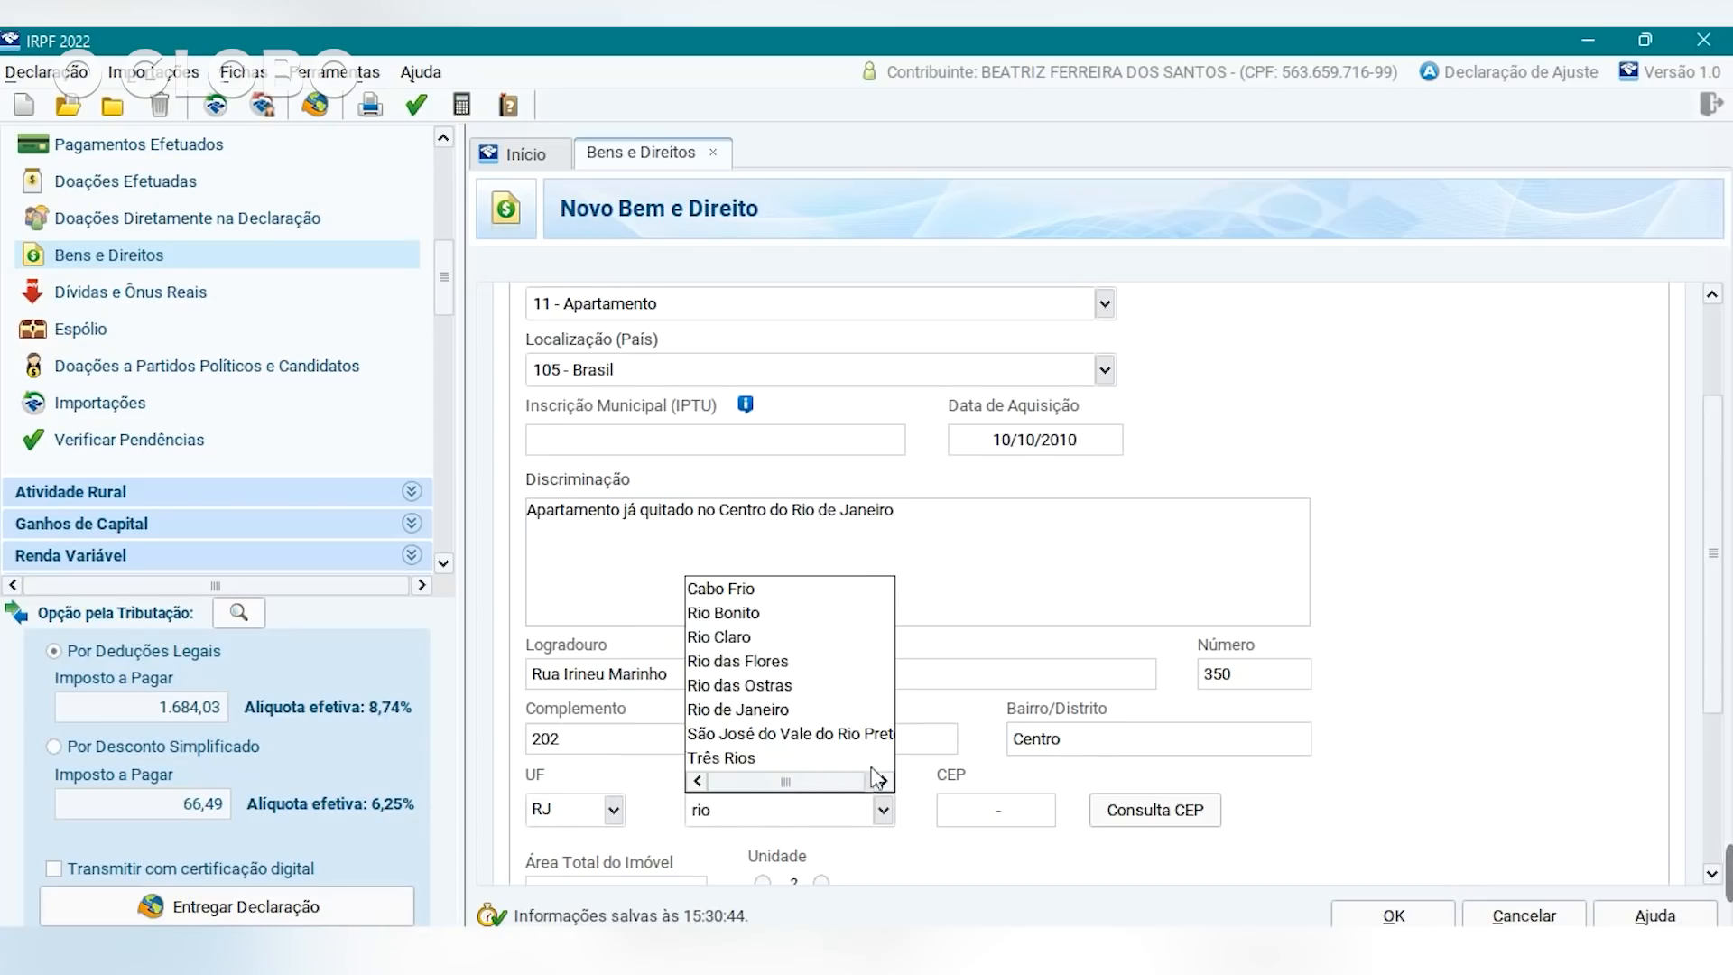
left_click(798, 711)
left_click(997, 809)
left_click_drag(1716, 542, 1724, 701)
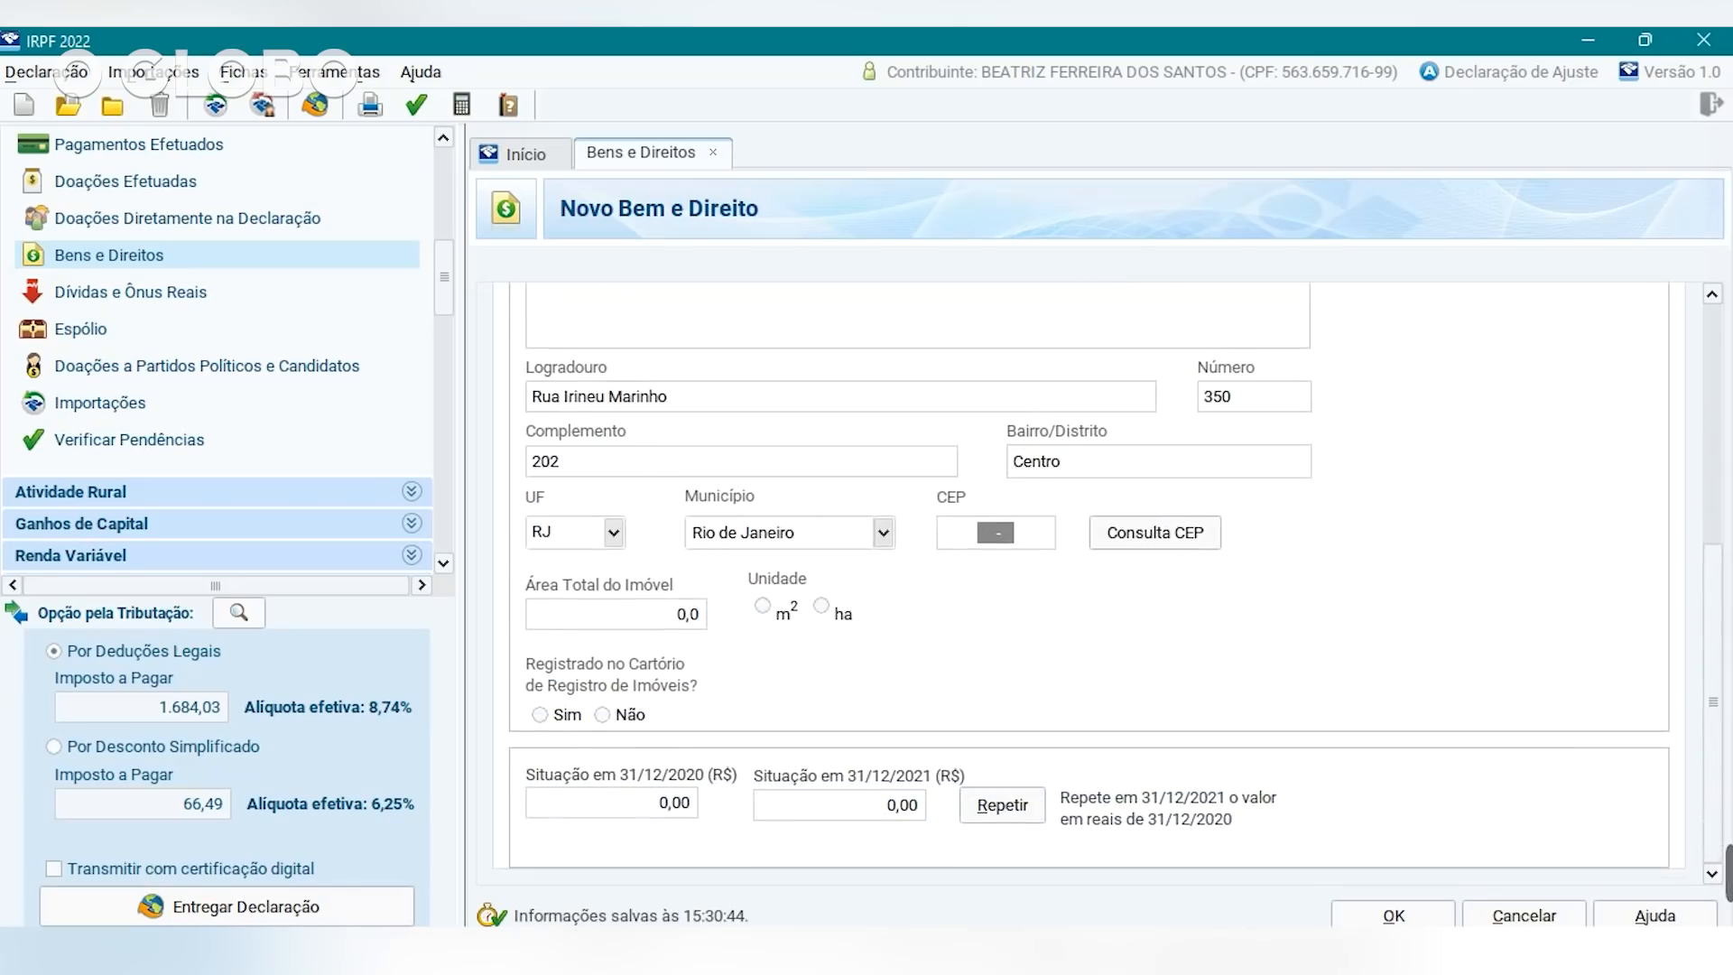
Give the property a 70 m² area and mark it as registered.
left_click(574, 614)
type("7")
left_click(763, 606)
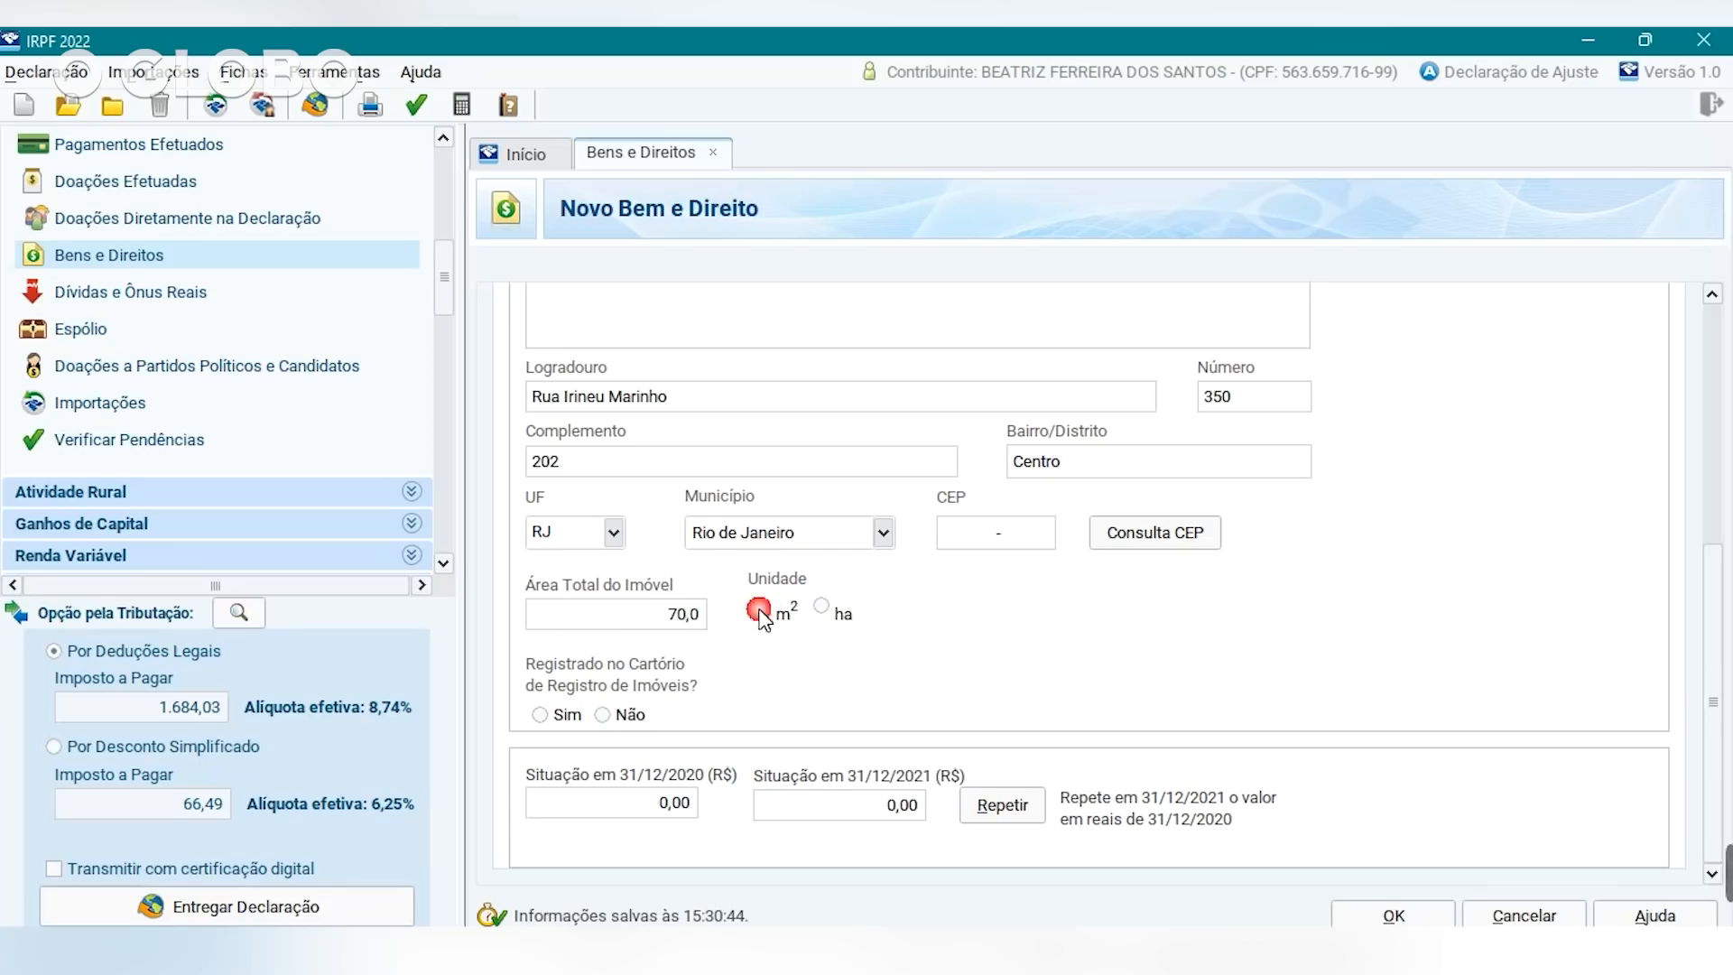
left_click(540, 715)
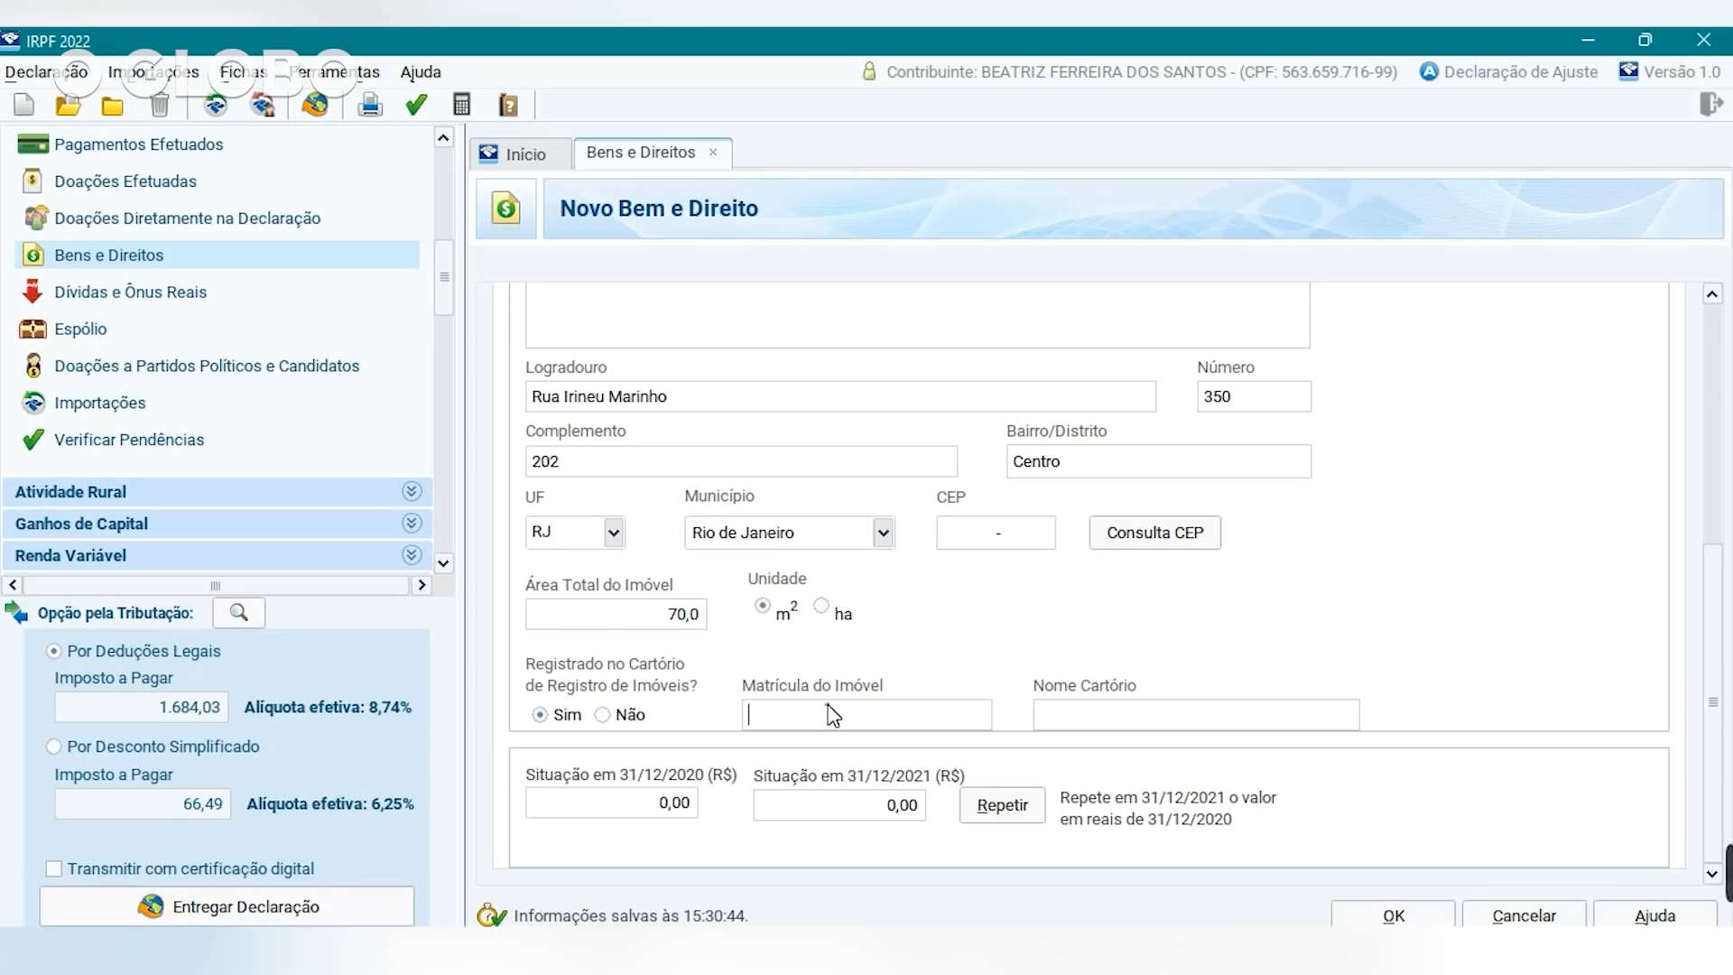
left_click(569, 879)
Set the property value to 300.000,00 for both 31/12/2020 and 31/12/2021.
left_click(612, 809)
left_click_drag(669, 818, 620, 806)
type("0")
left_click(642, 804)
type(".")
left_click(830, 808)
type("300.000,00")
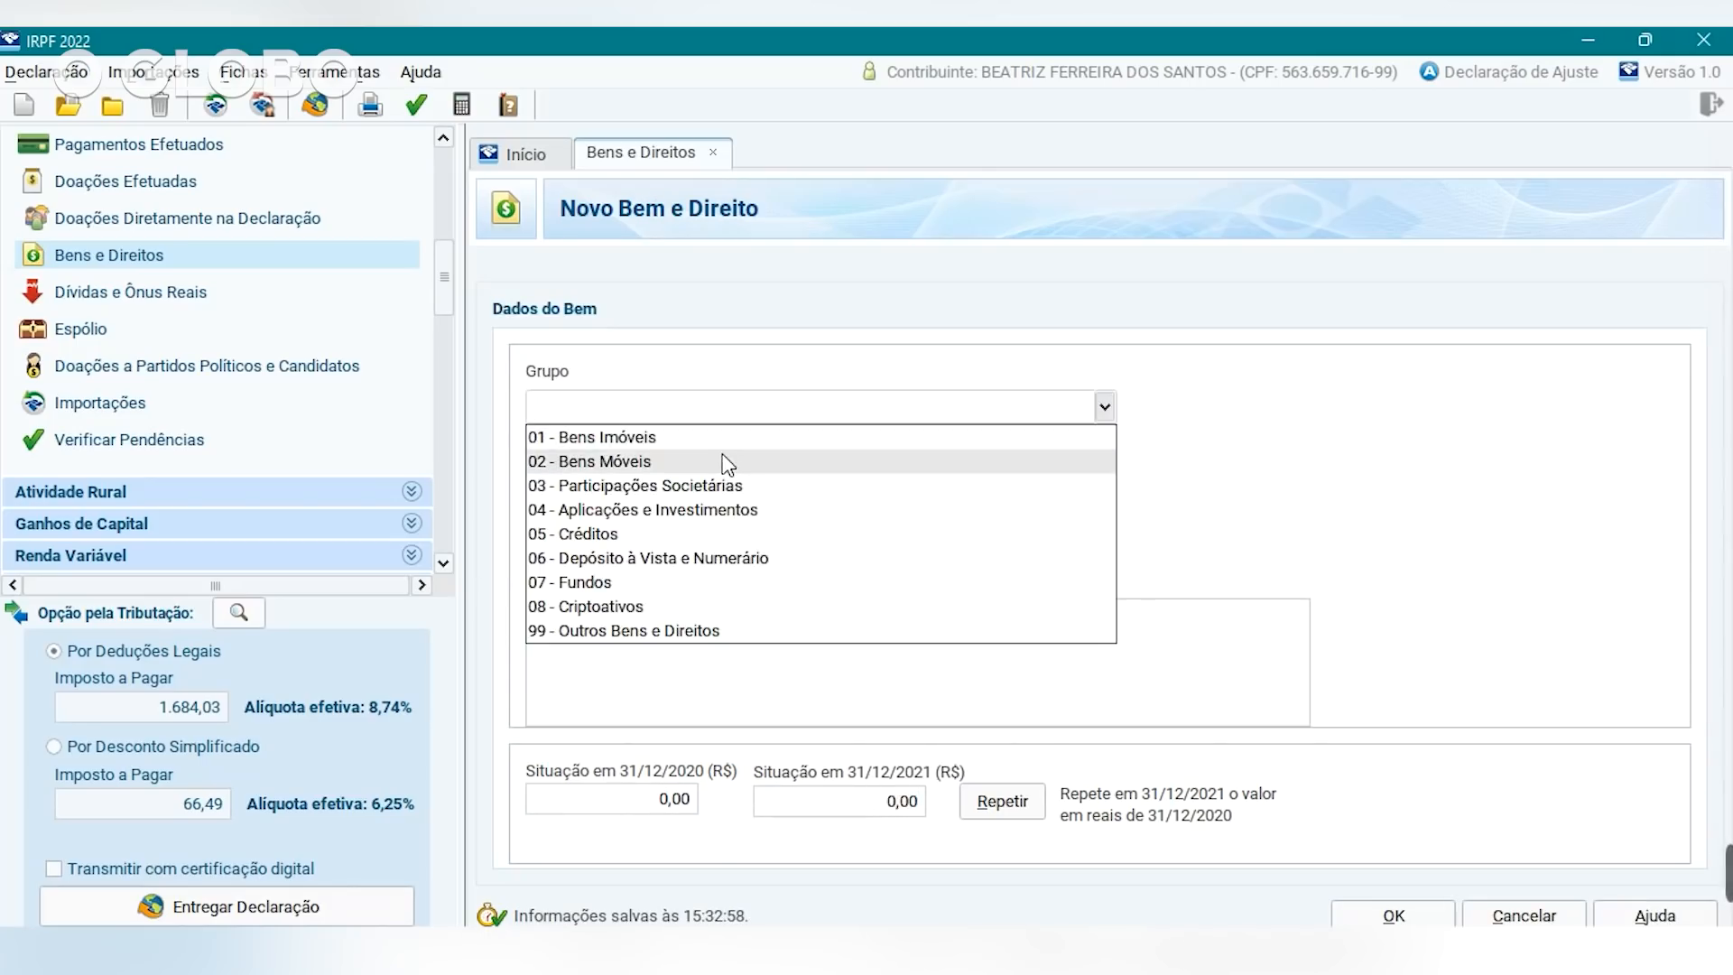
Try group 02 Bens Móveis, then cancel the new asset.
left_click(719, 460)
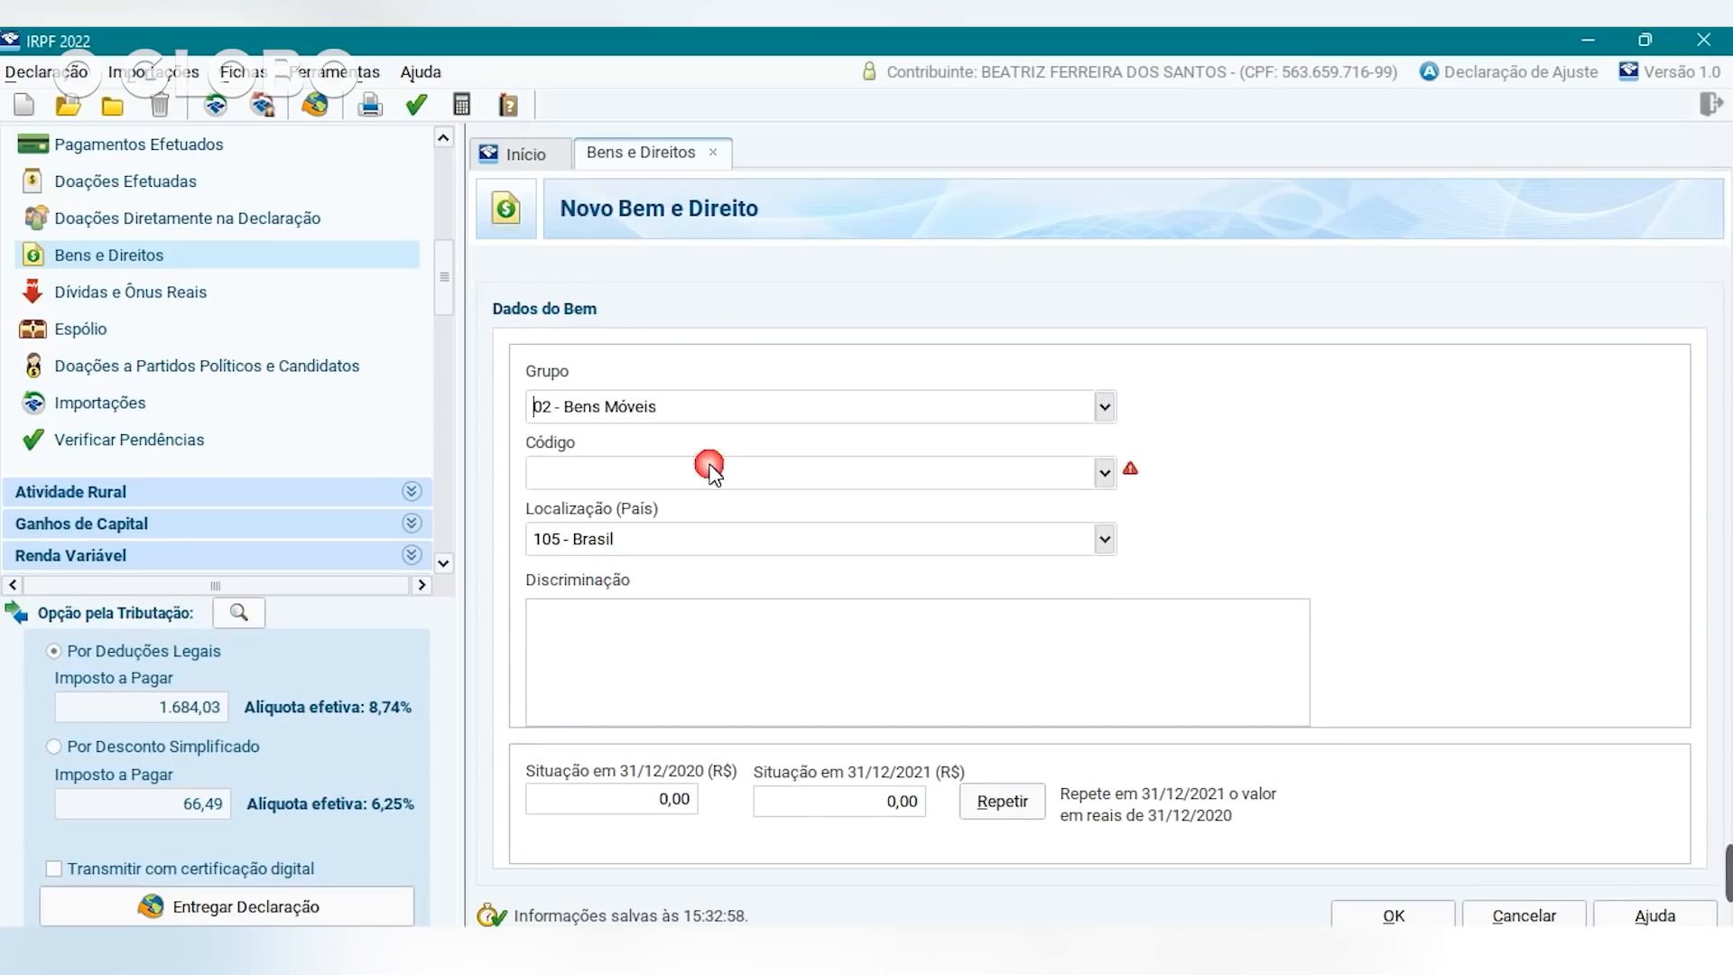
left_click(1102, 473)
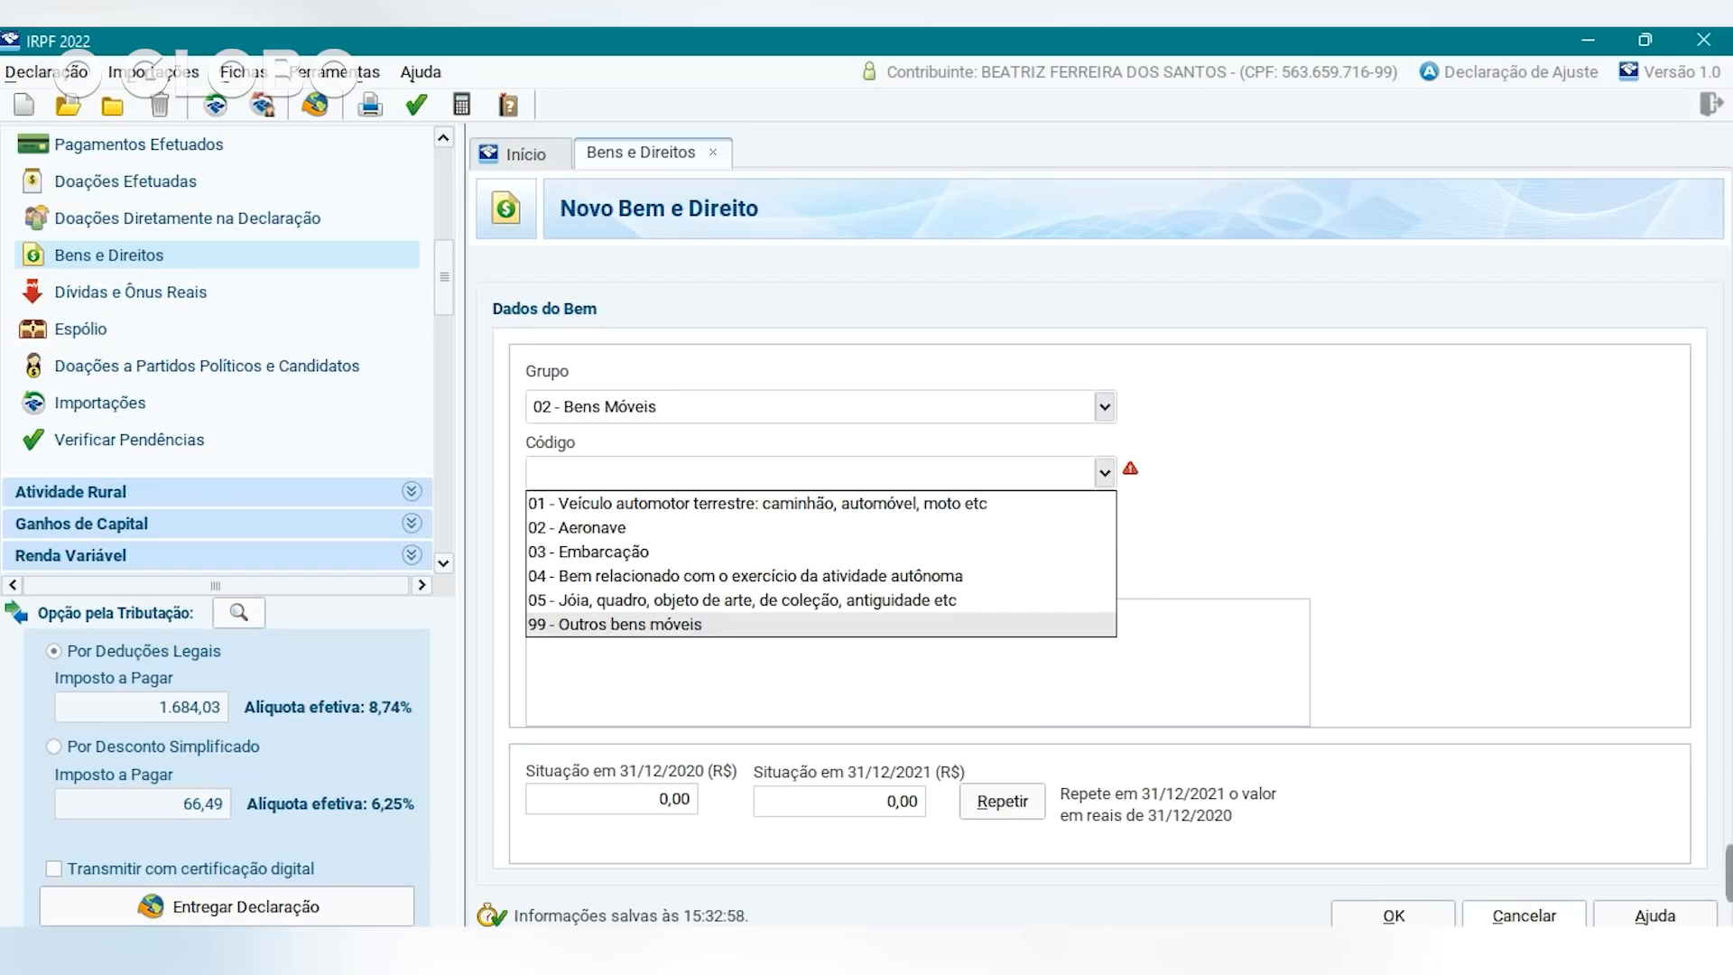
left_click(1523, 915)
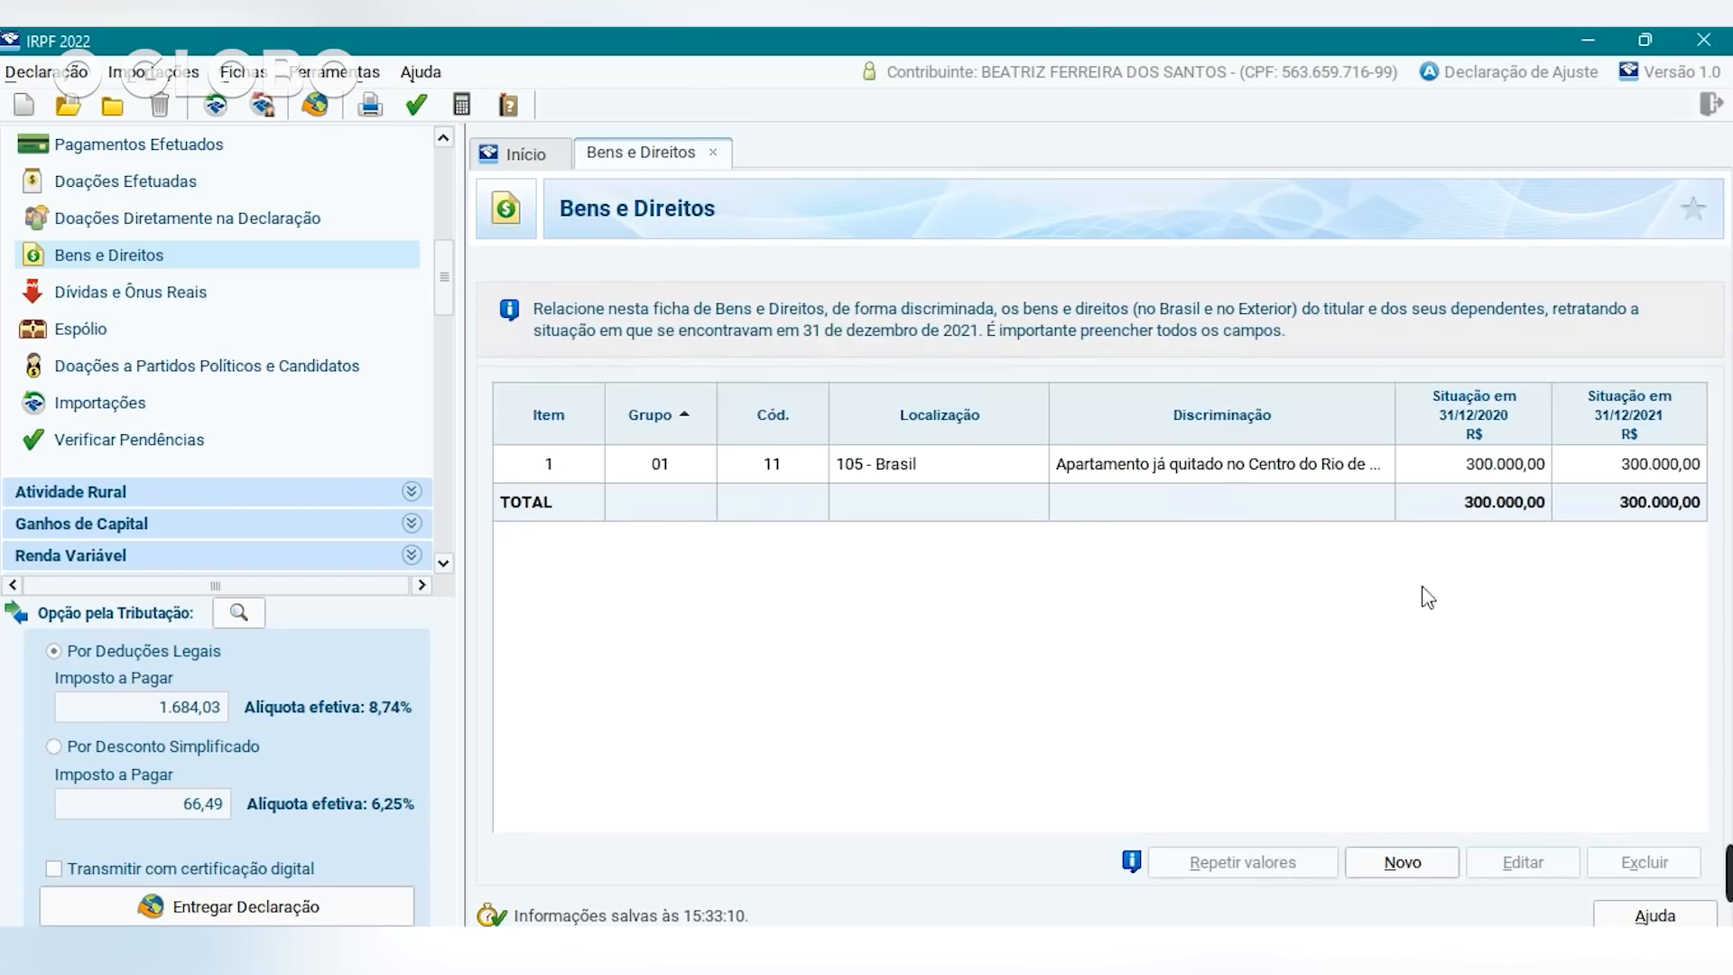
Start a new asset under 04 Aplicações e Investimentos, code 01 Depósito em conta poupança.
left_click(1404, 865)
left_click(1106, 405)
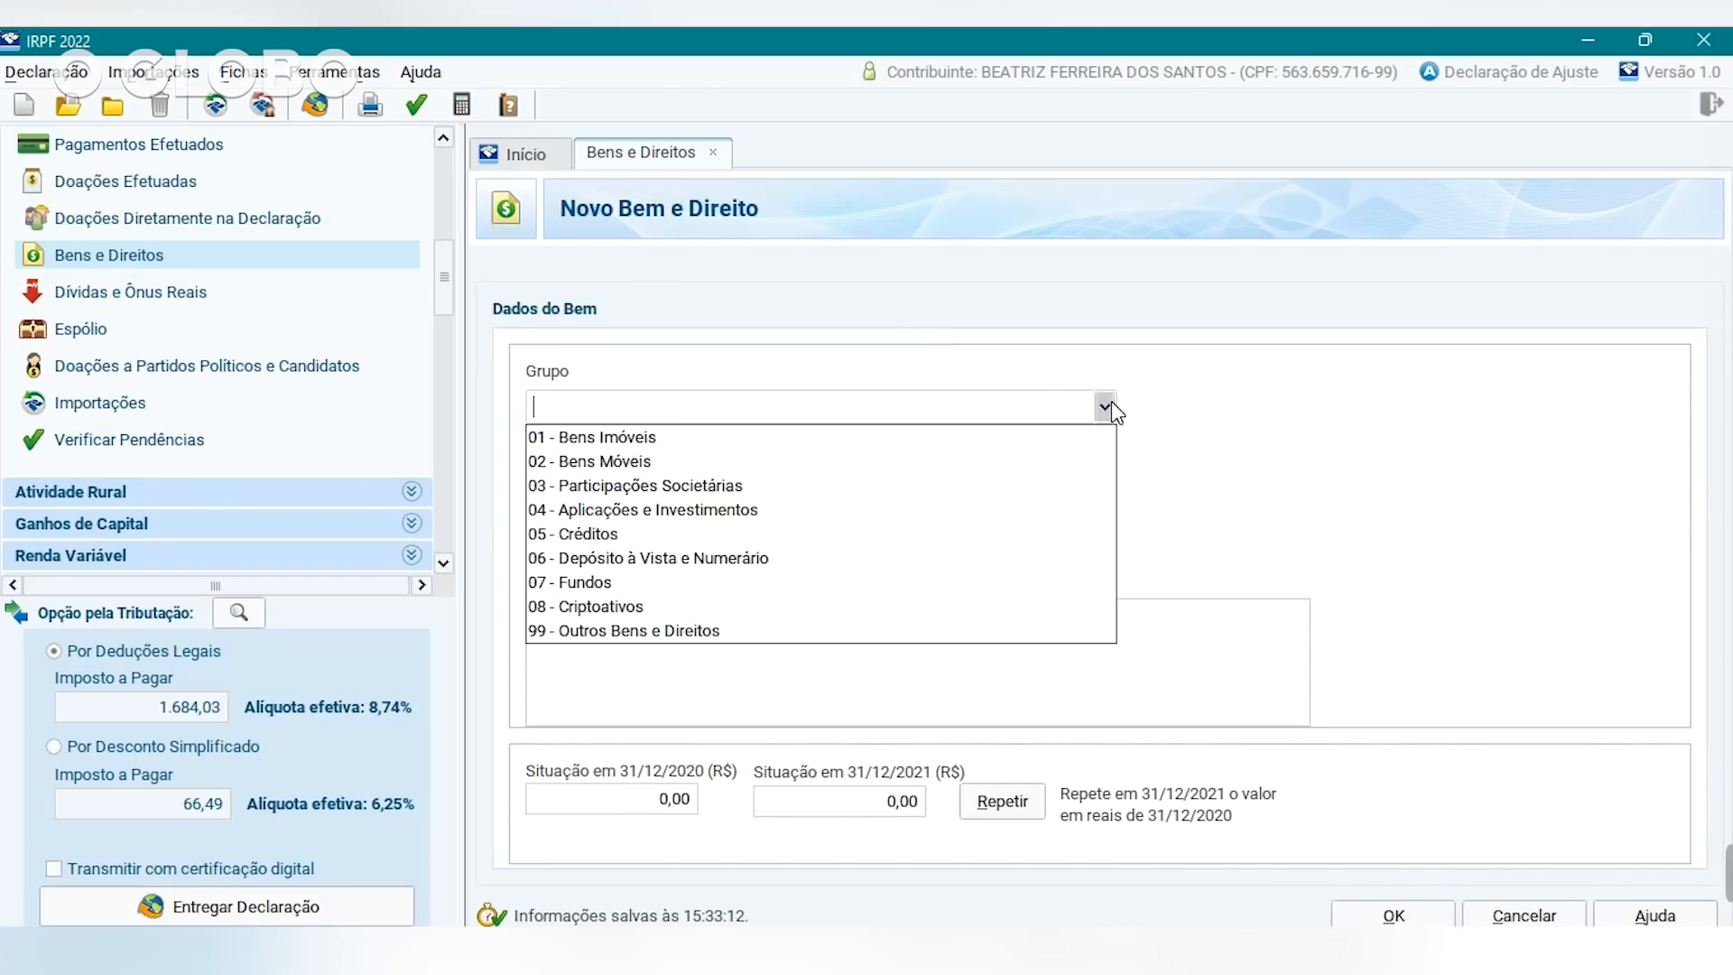
left_click(751, 511)
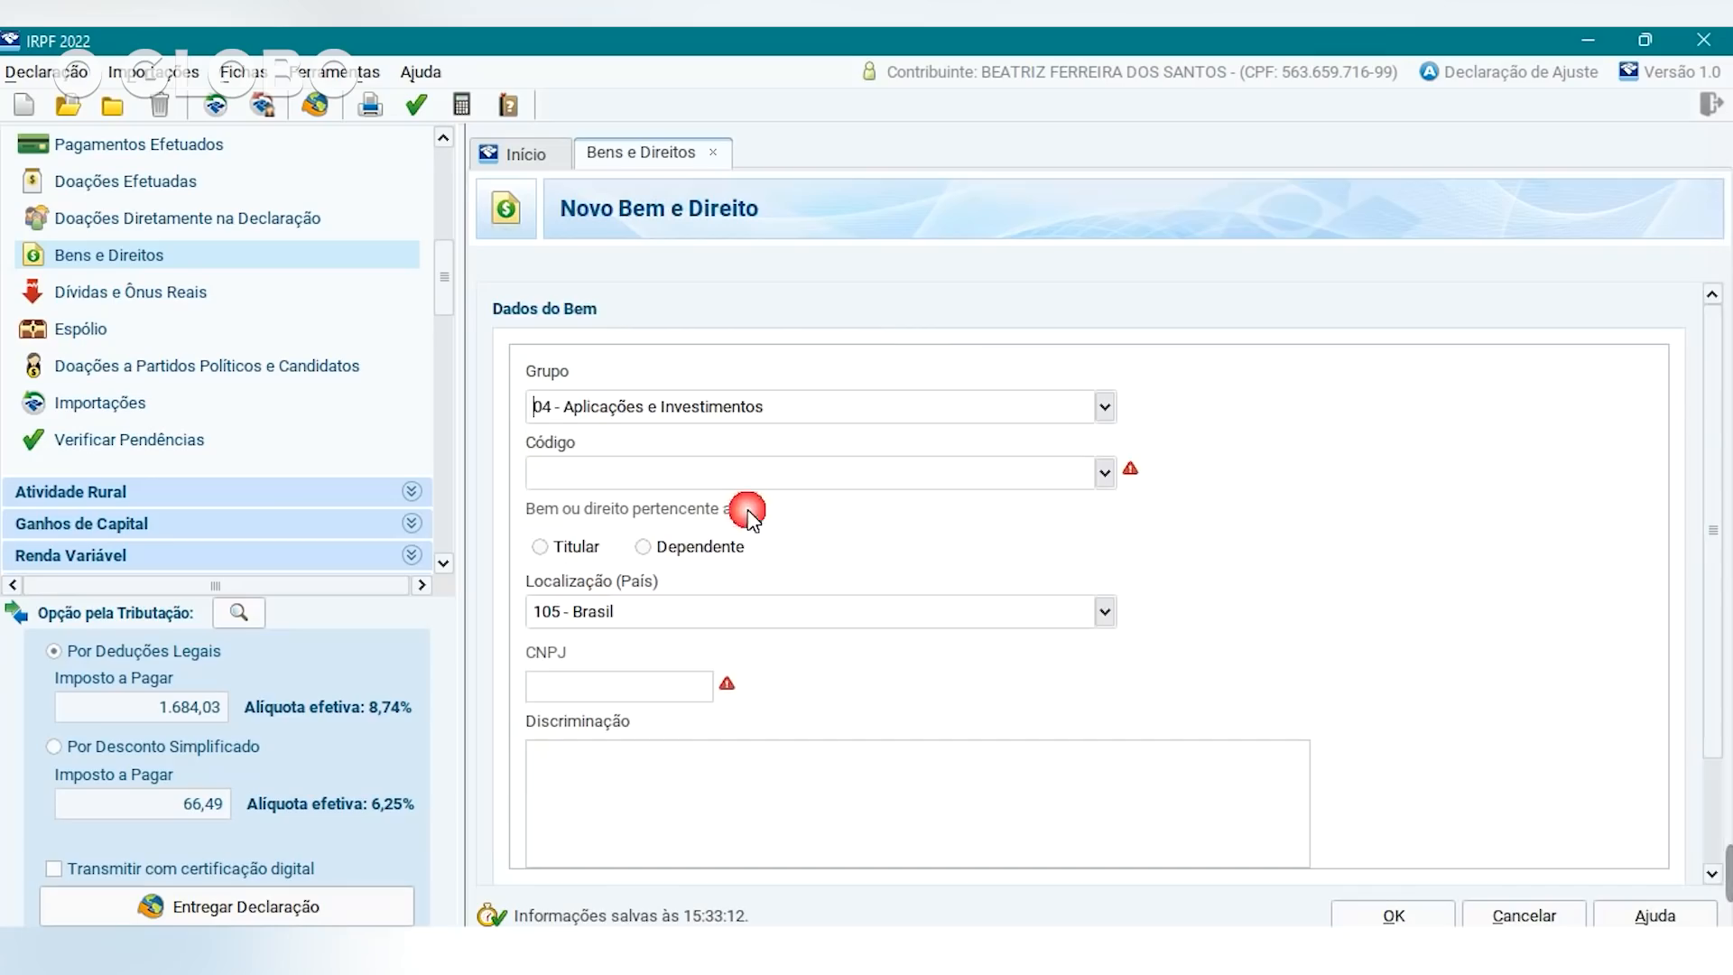
left_click(1106, 477)
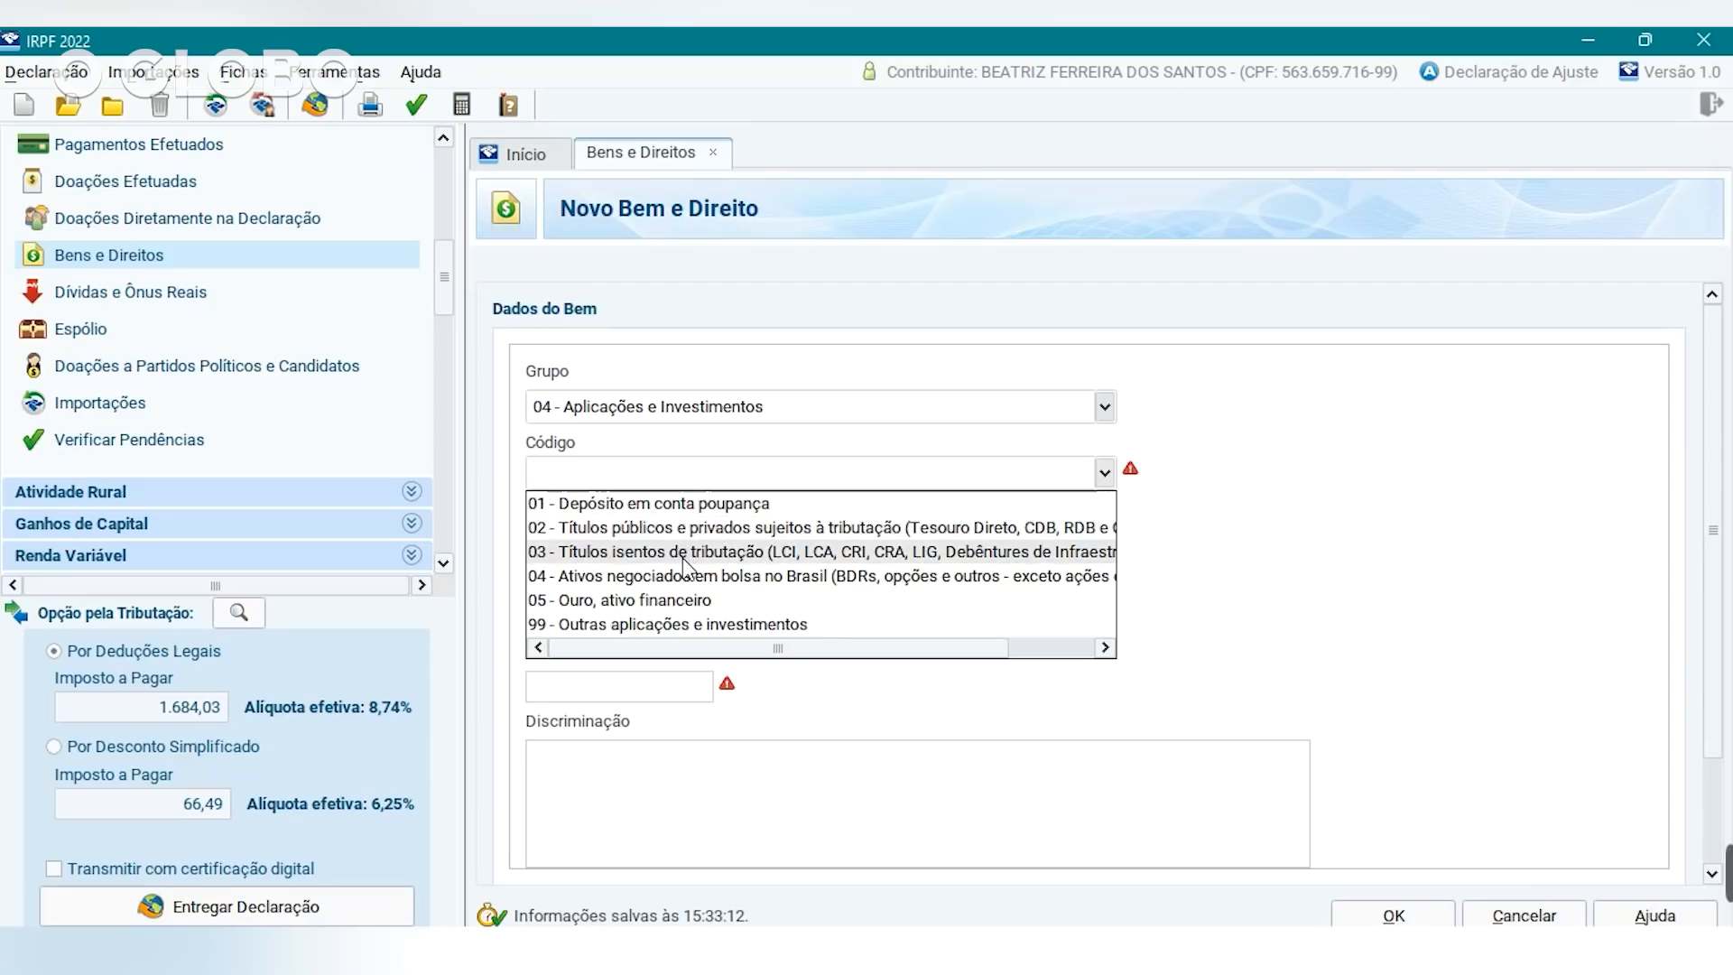
left_click(701, 503)
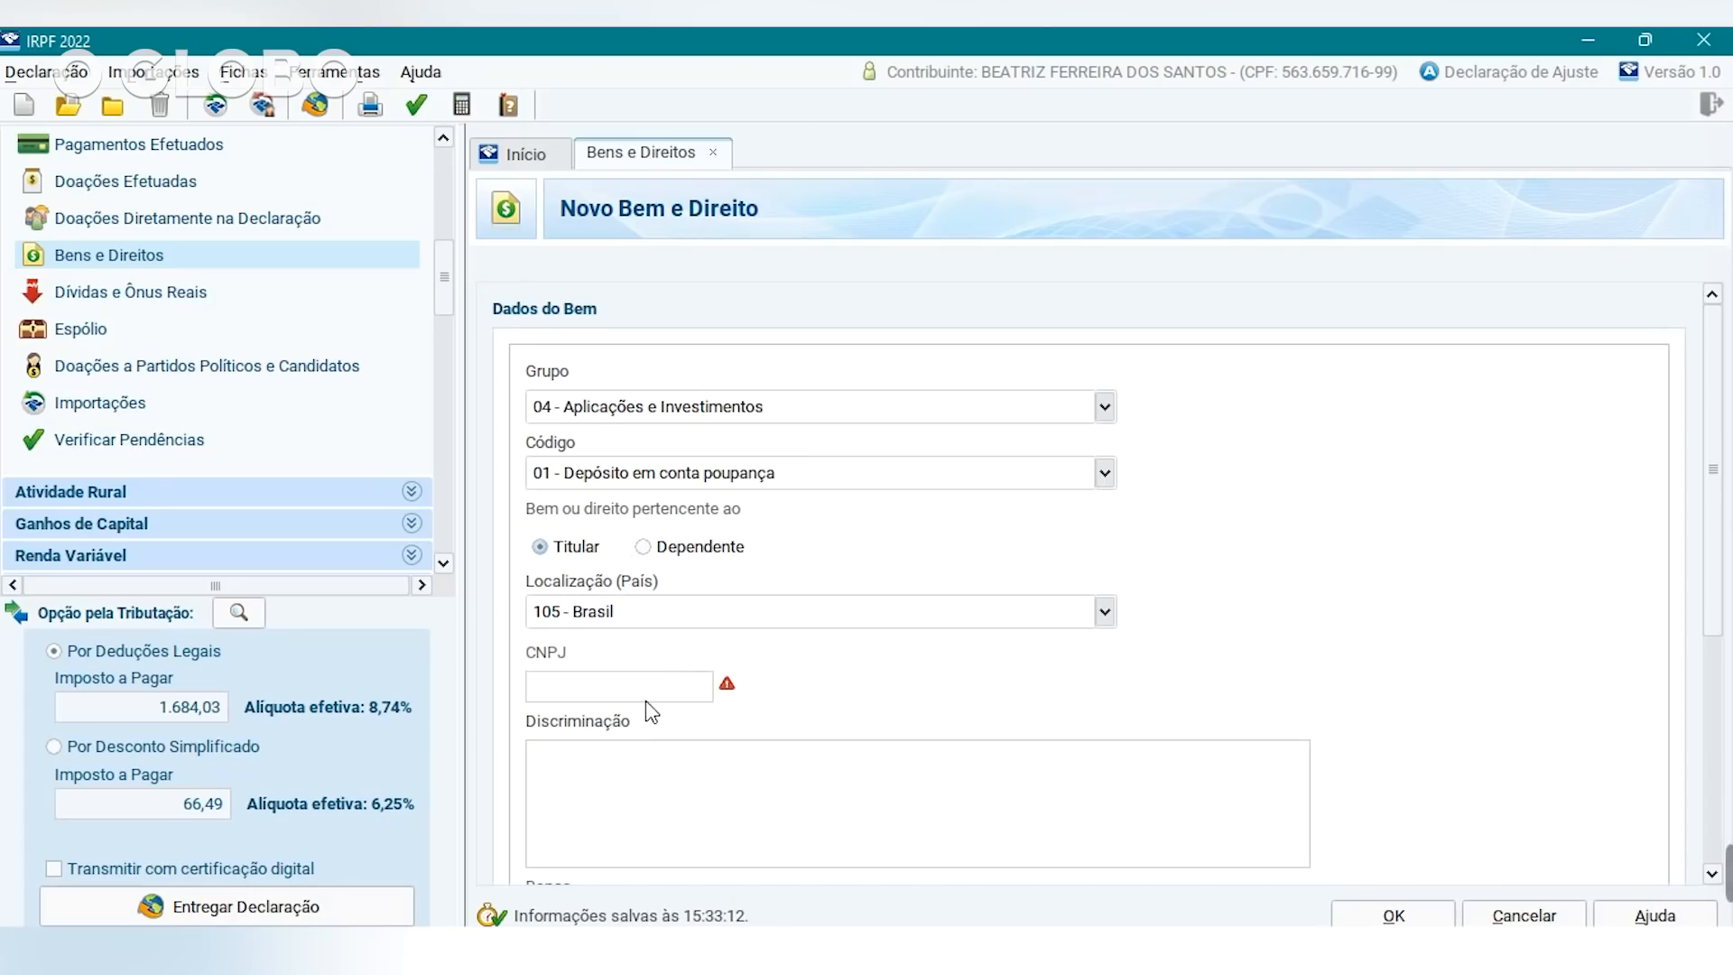
Describe it as 'Poupança no banco dinheiro alto' and browse the bank list without choosing.
left_click(611, 793)
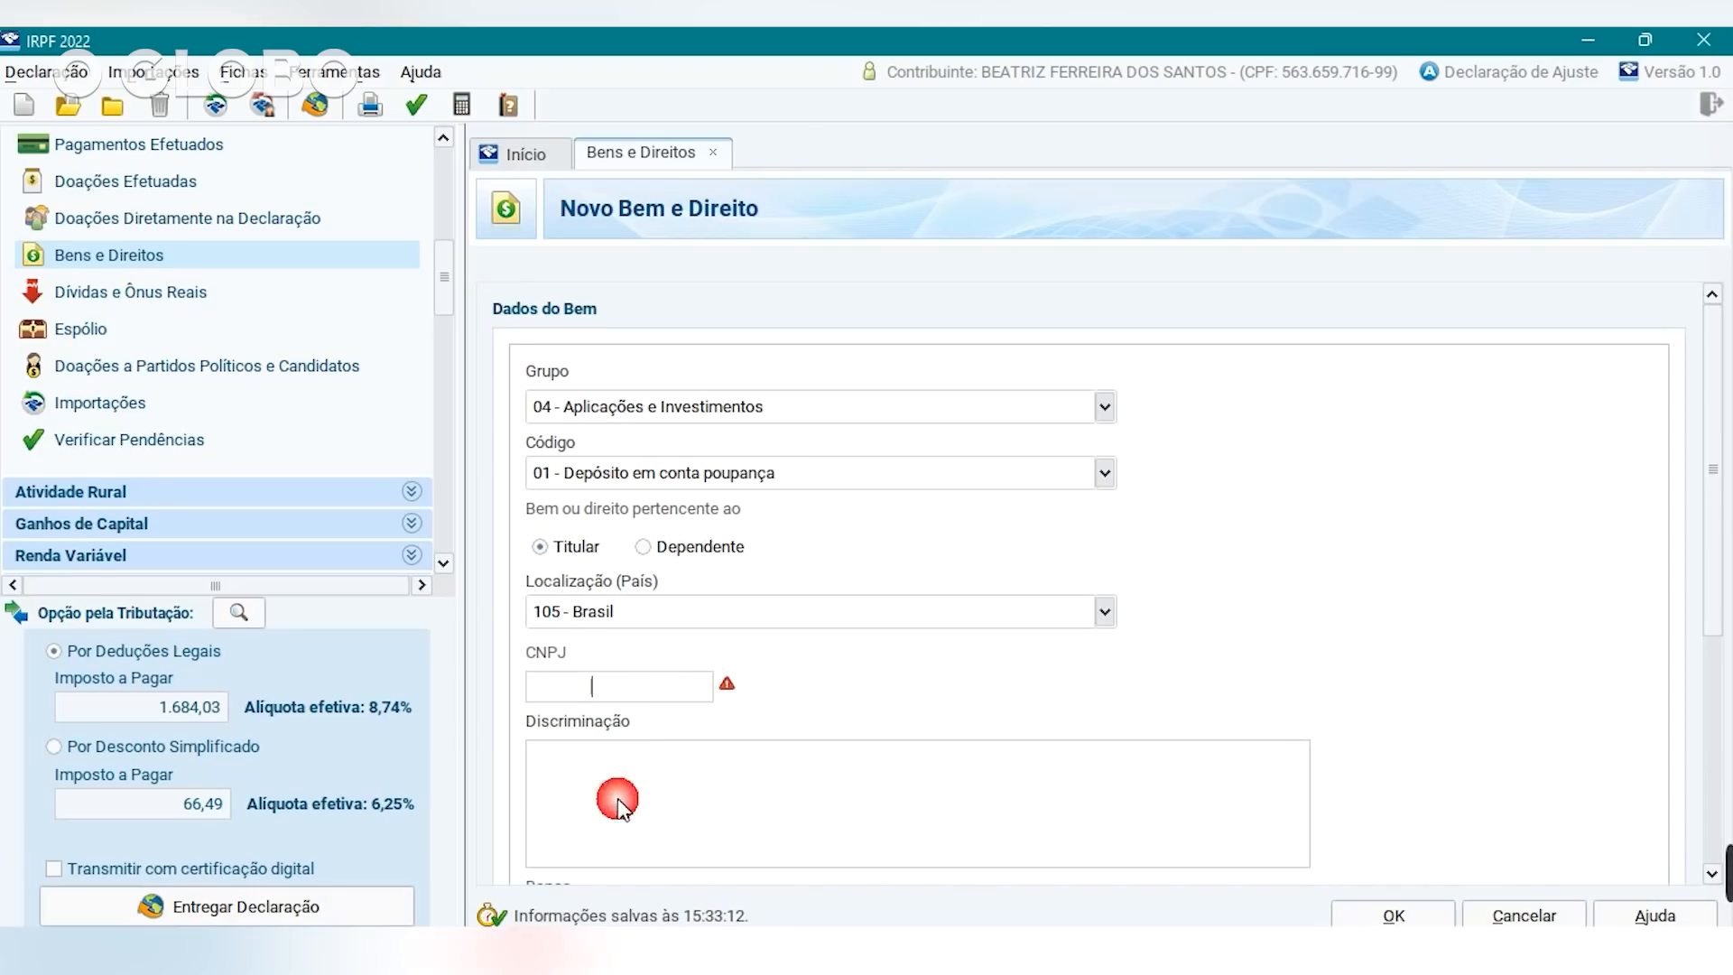
left_click_drag(1714, 572, 1719, 720)
left_click(669, 539)
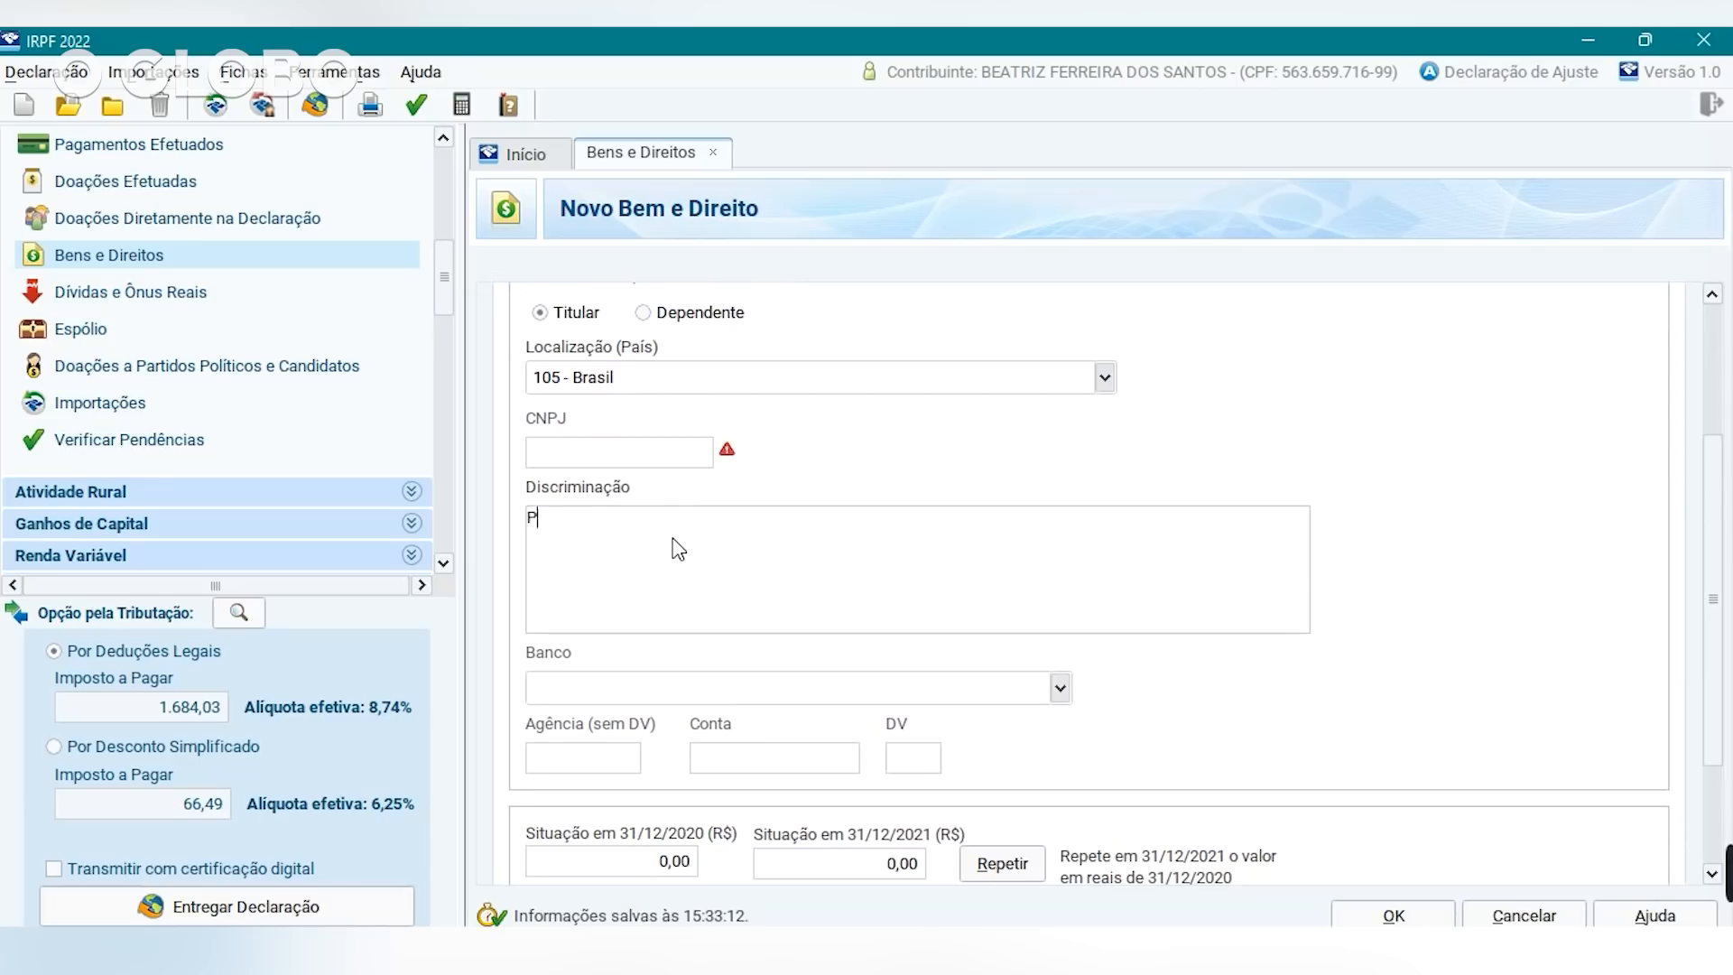
type("Poupança no banco dinheiro alto")
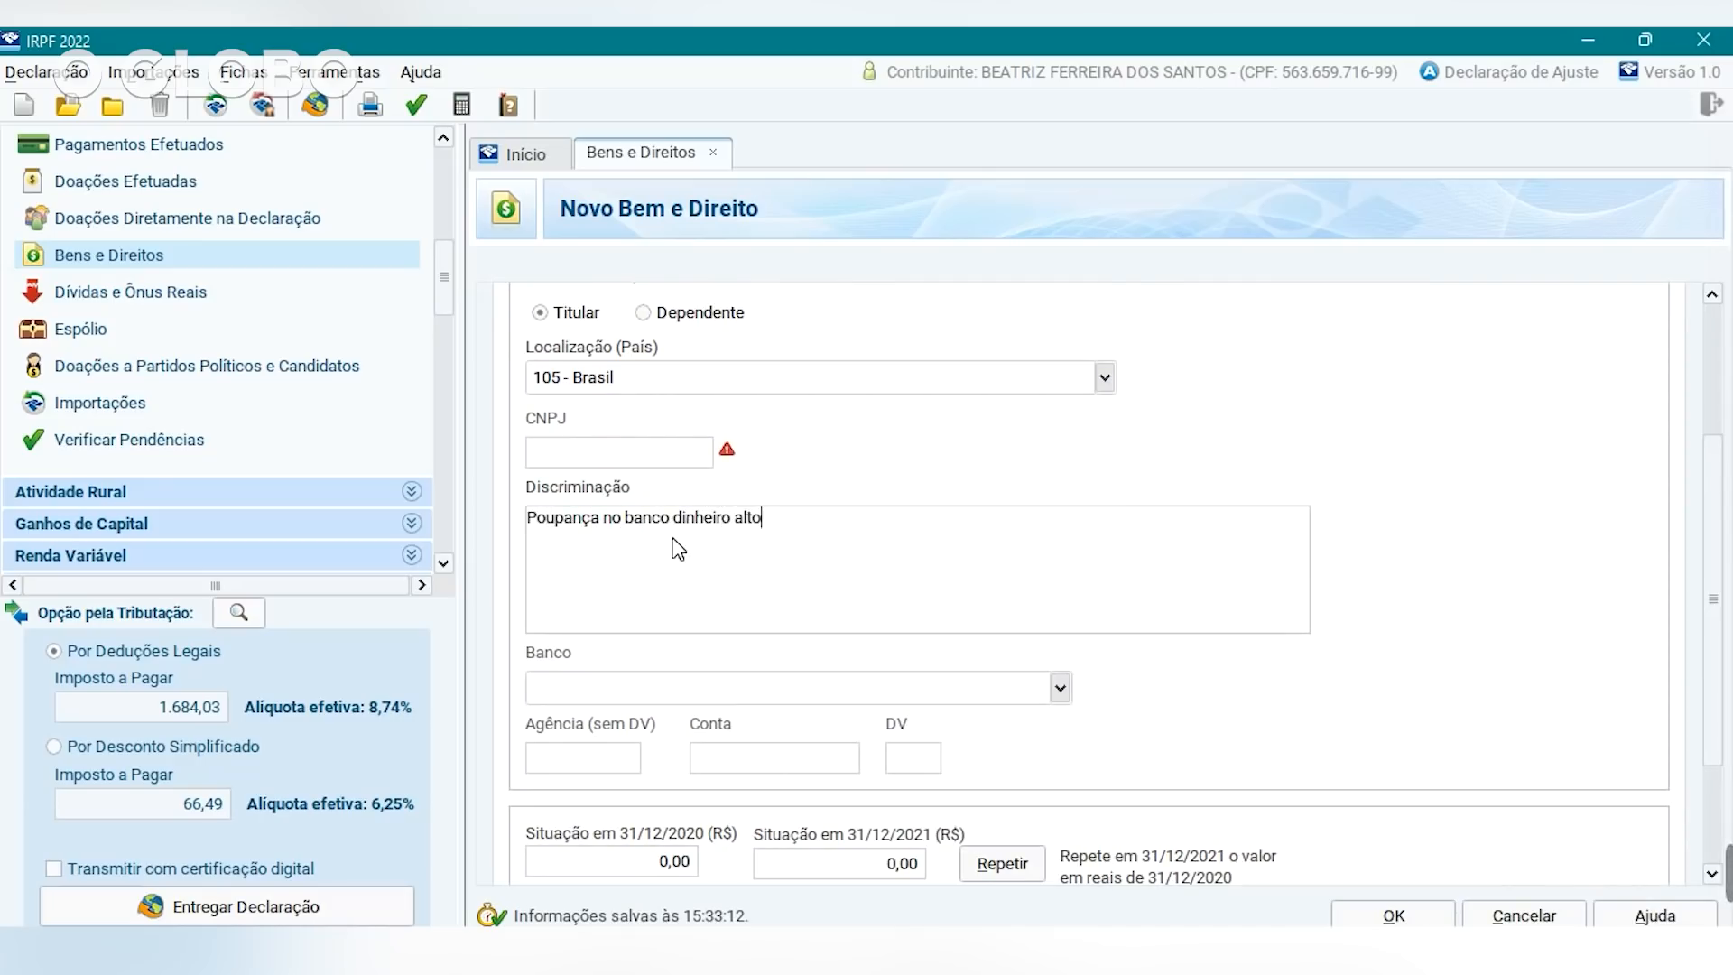
left_click(1060, 691)
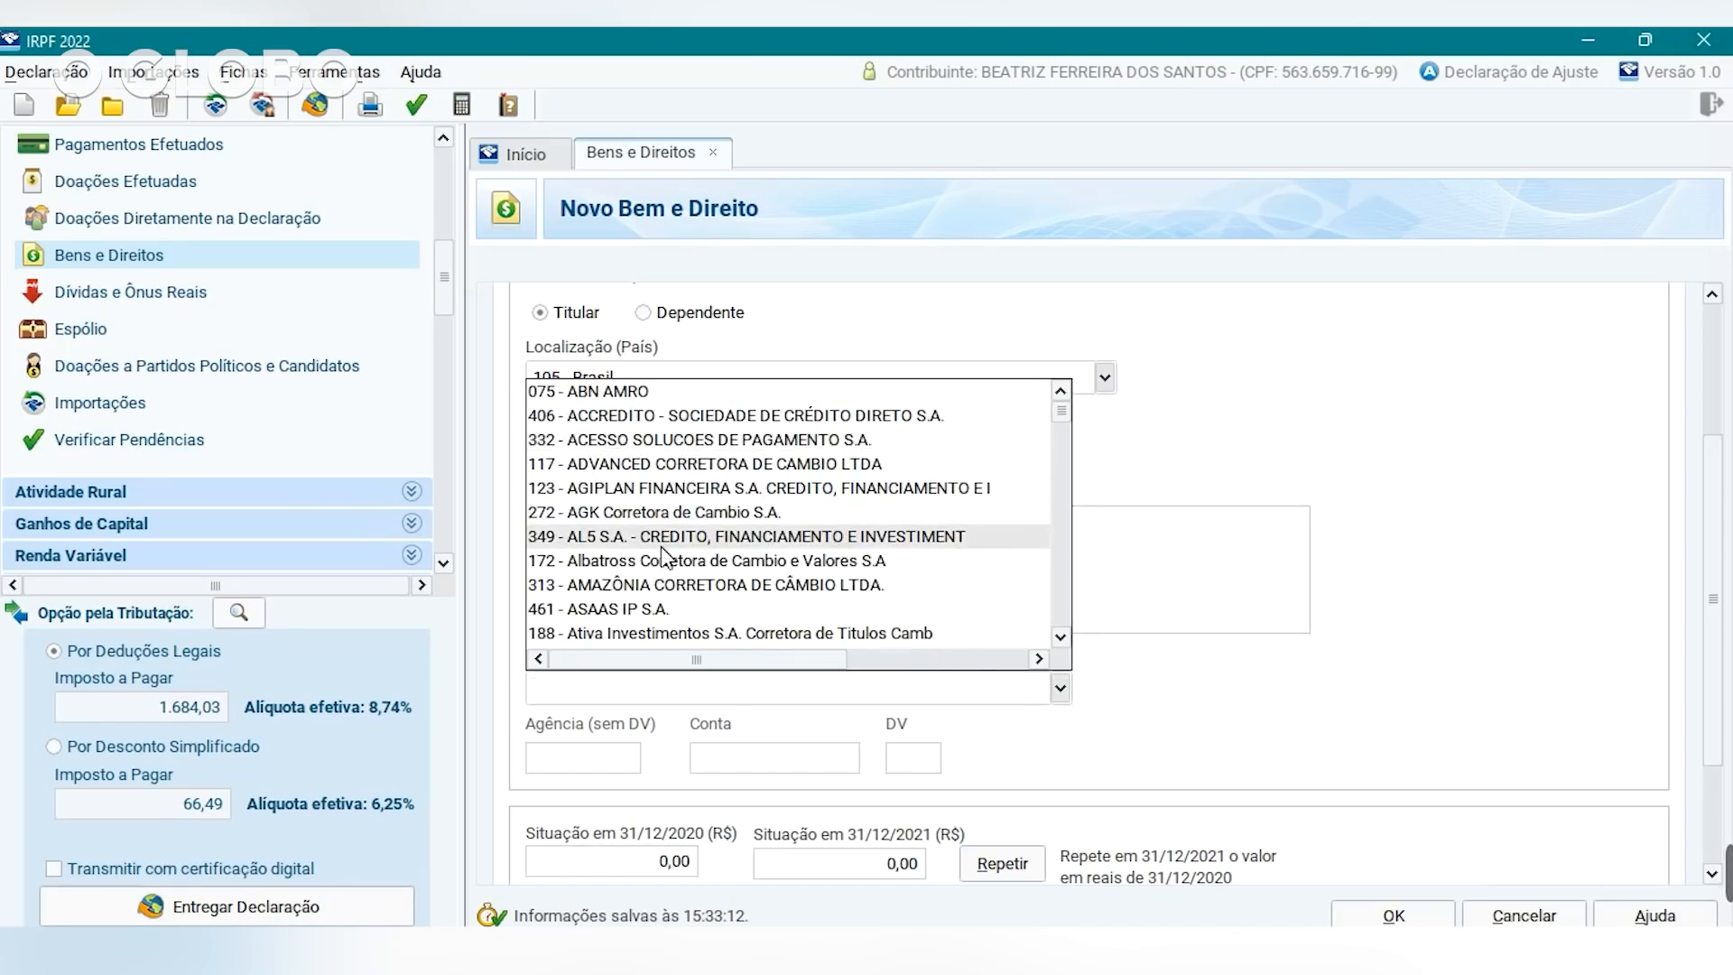
scroll(658, 536, "down", 1)
scroll(664, 492, "down", 5)
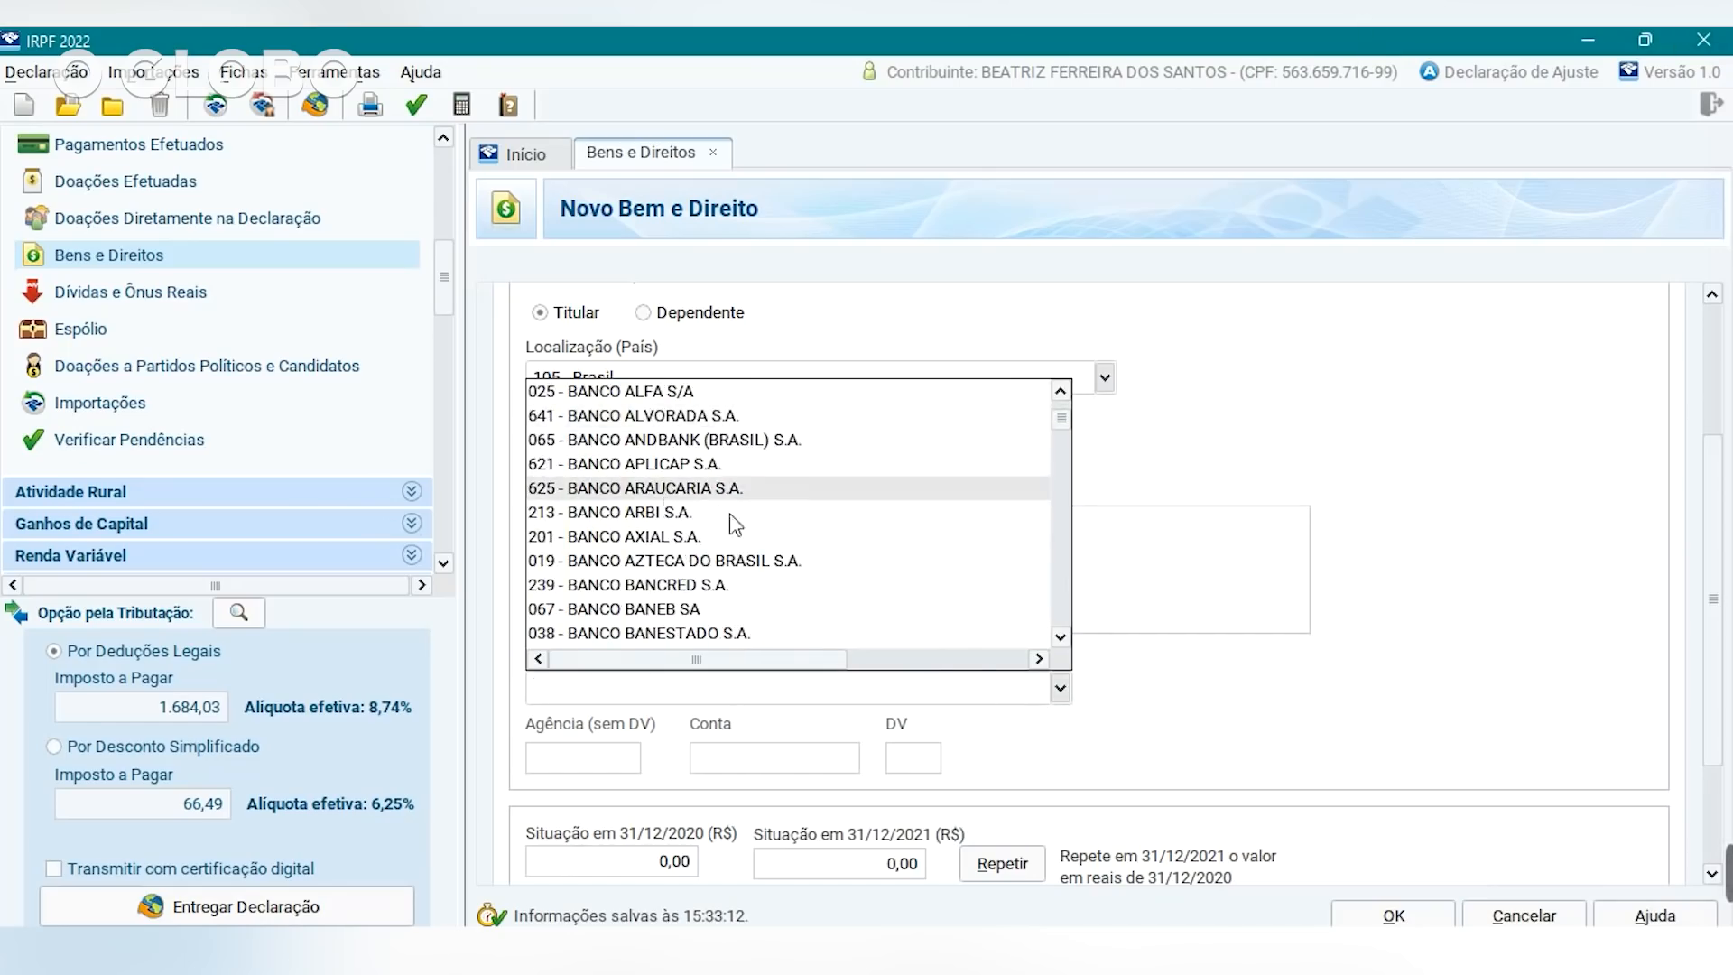
left_click(1544, 529)
scroll(1717, 695, "down", 3)
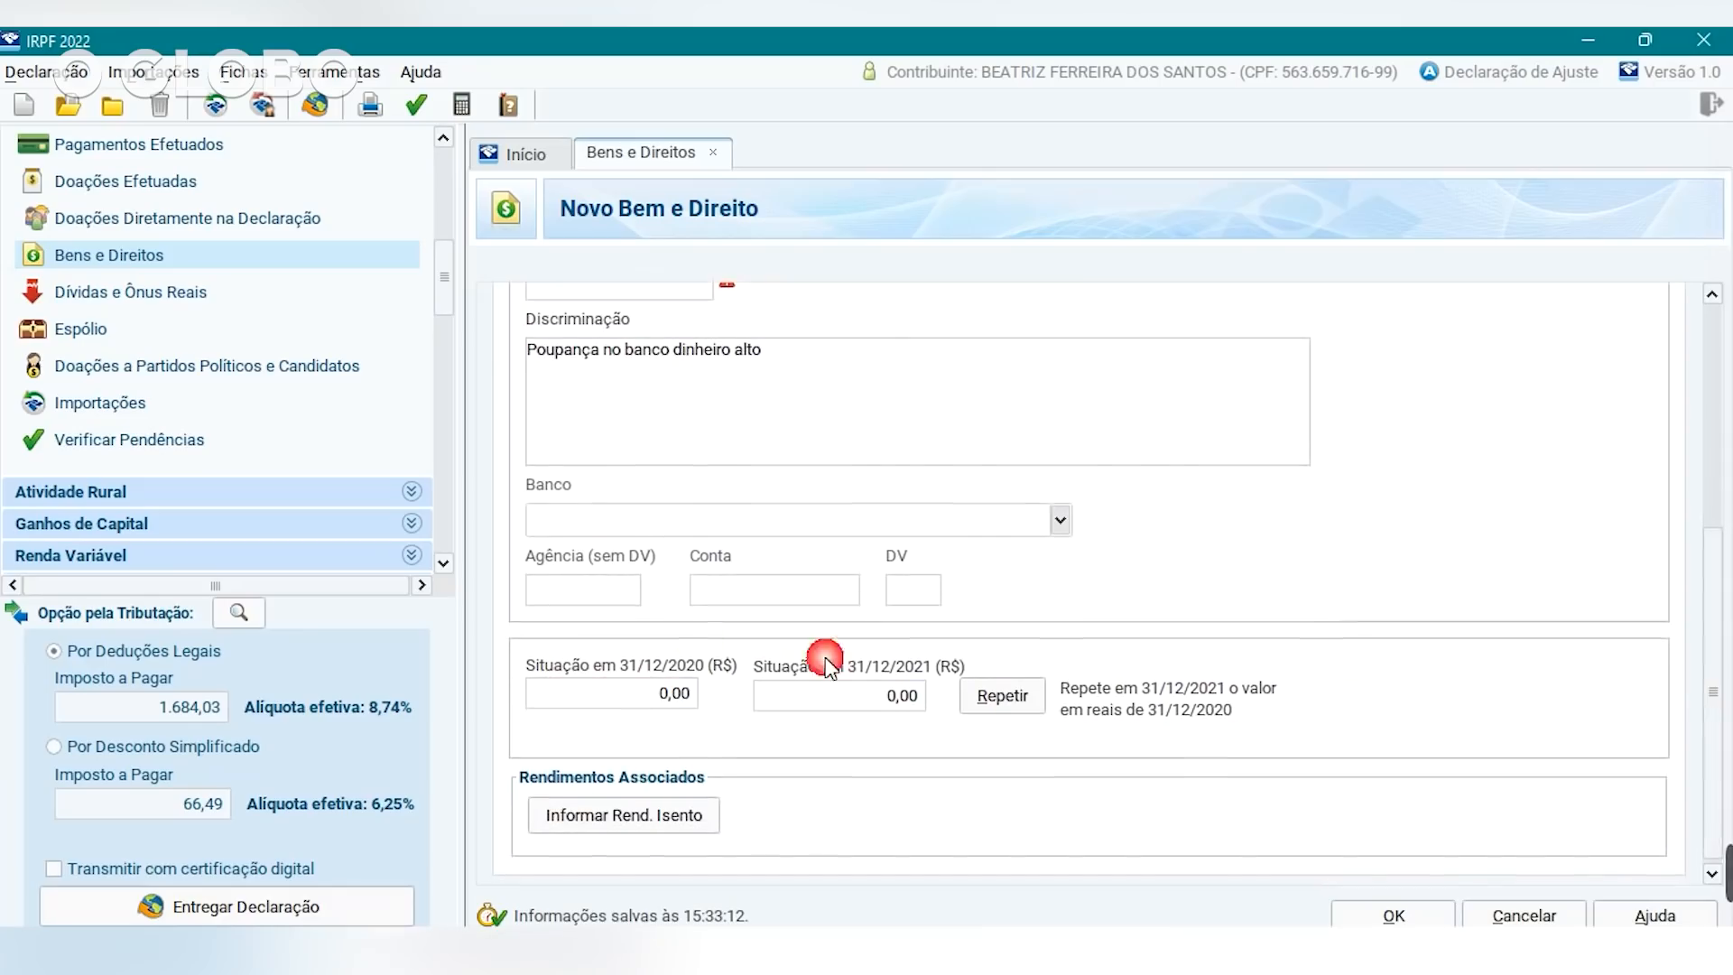
Enter savings balances of 10.000,00 for 31/12/2020 and 12.000,00 for 31/12/2021.
left_click(579, 598)
left_click(783, 597)
left_click(917, 595)
left_click(650, 704)
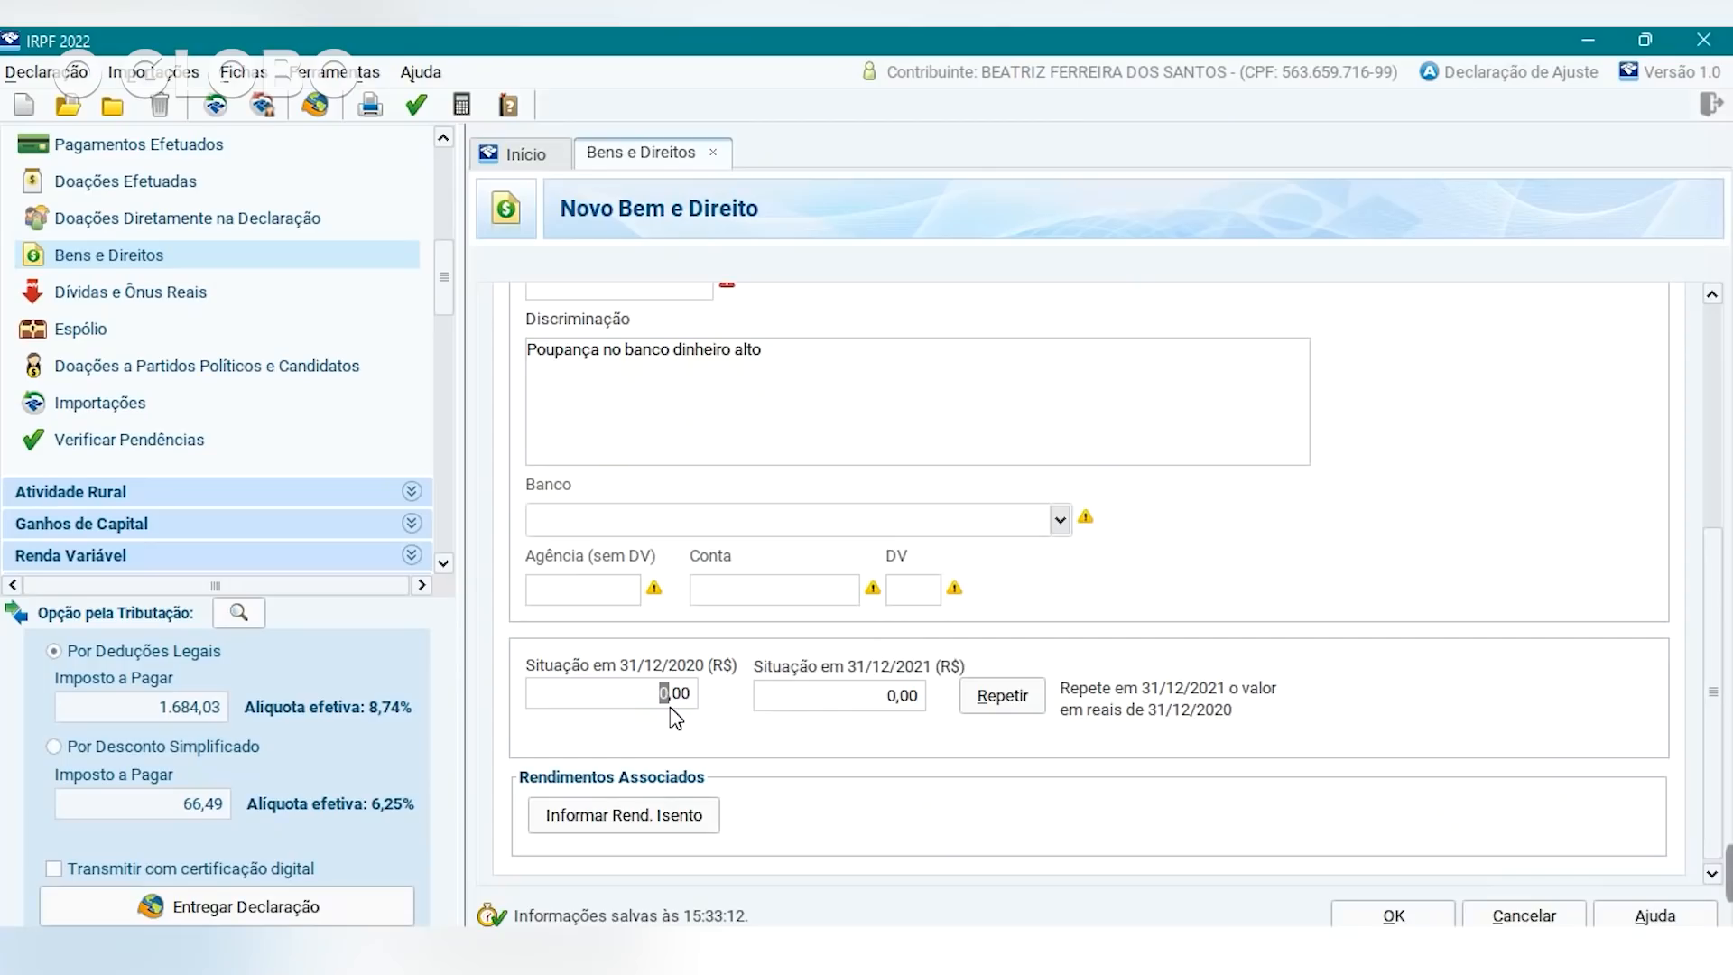
type("10000")
left_click(640, 697)
left_click(894, 704)
left_click(900, 711)
type("12000")
Add a linked exempt savings income of 300,00 and save it.
left_click(873, 700)
left_click(711, 817)
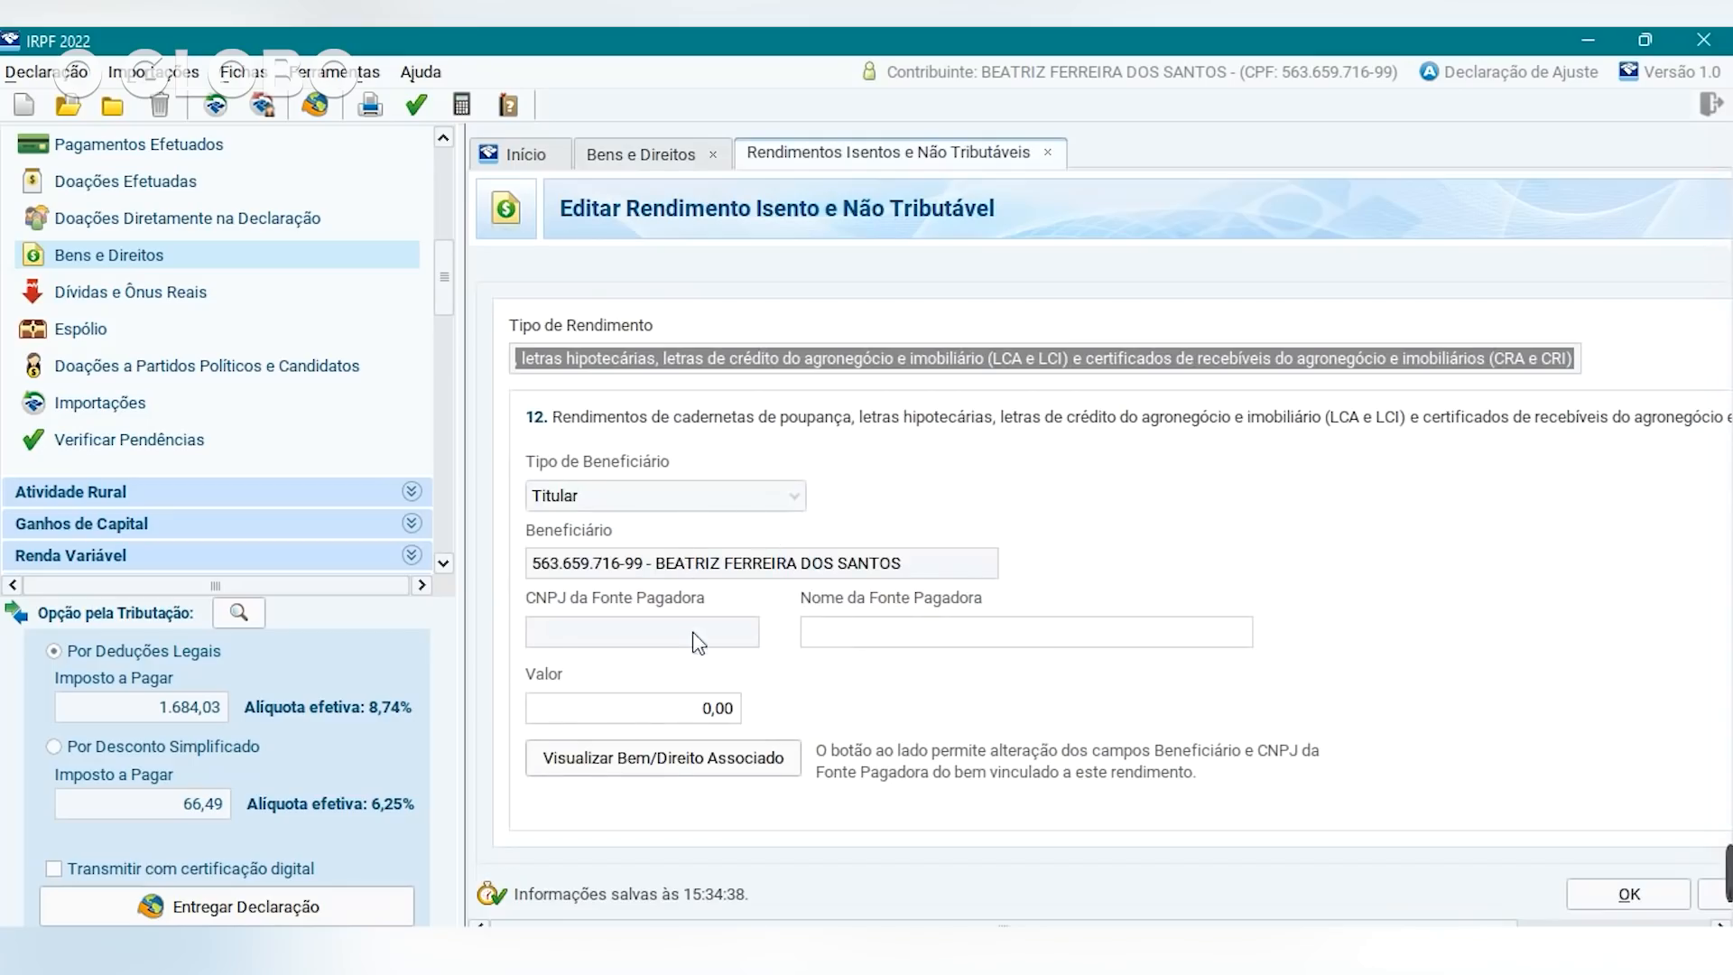
left_click(710, 708)
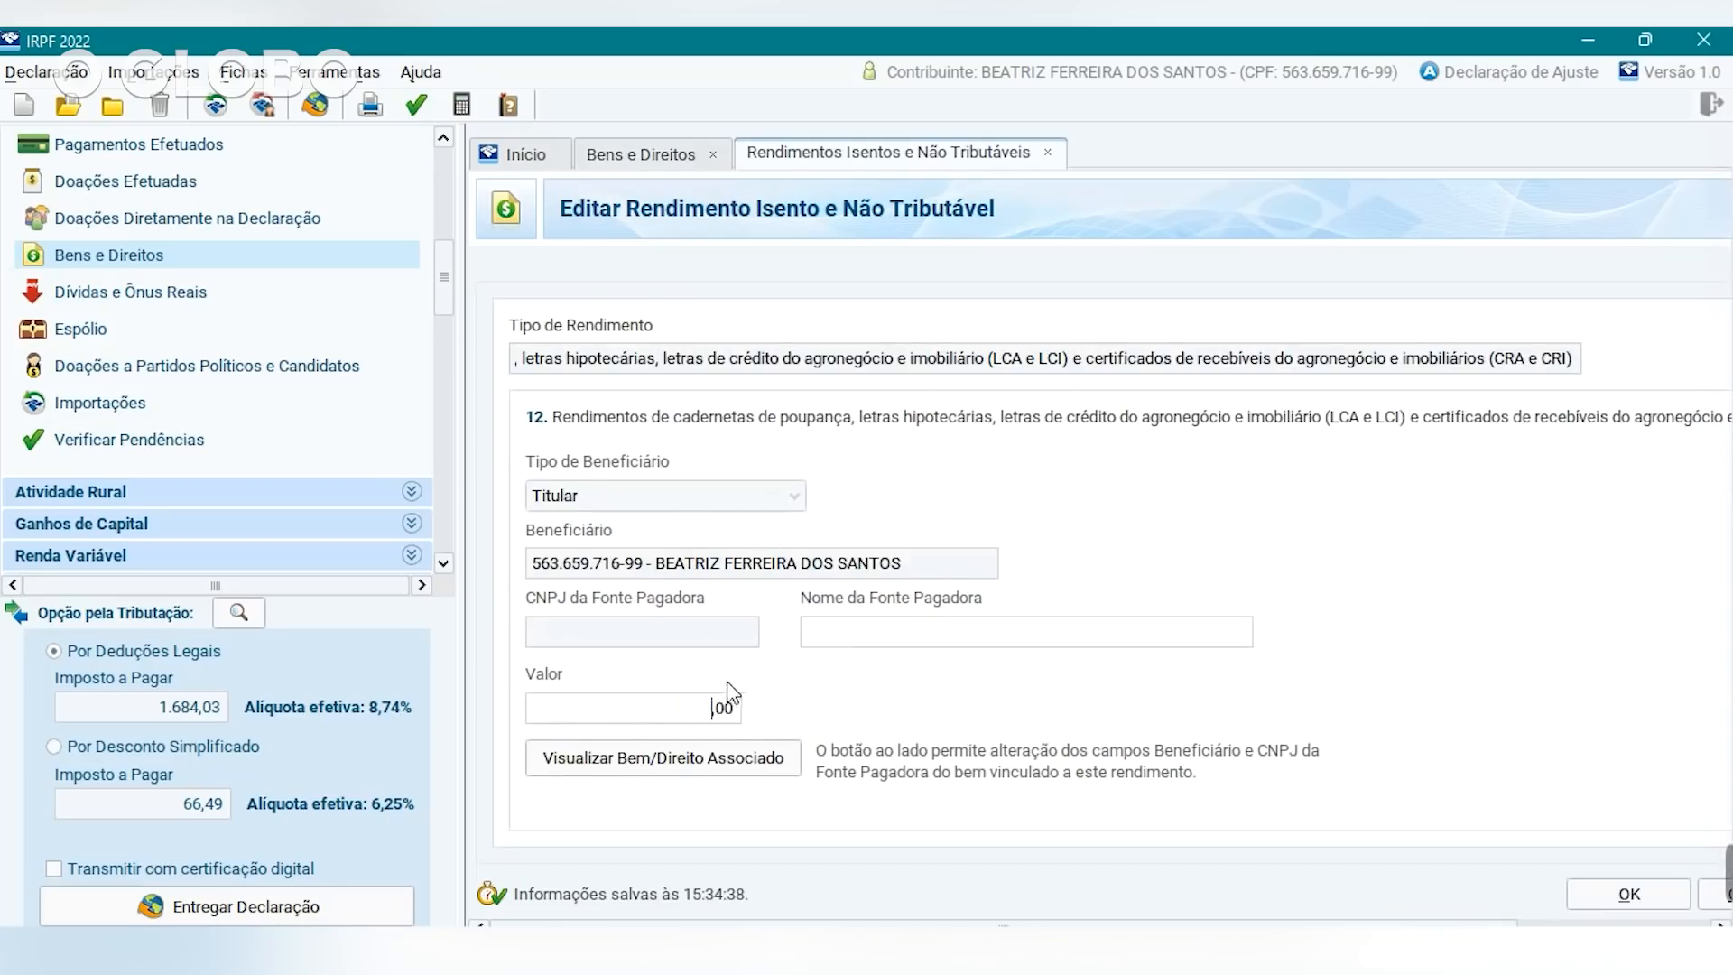
type("300")
left_click(1611, 896)
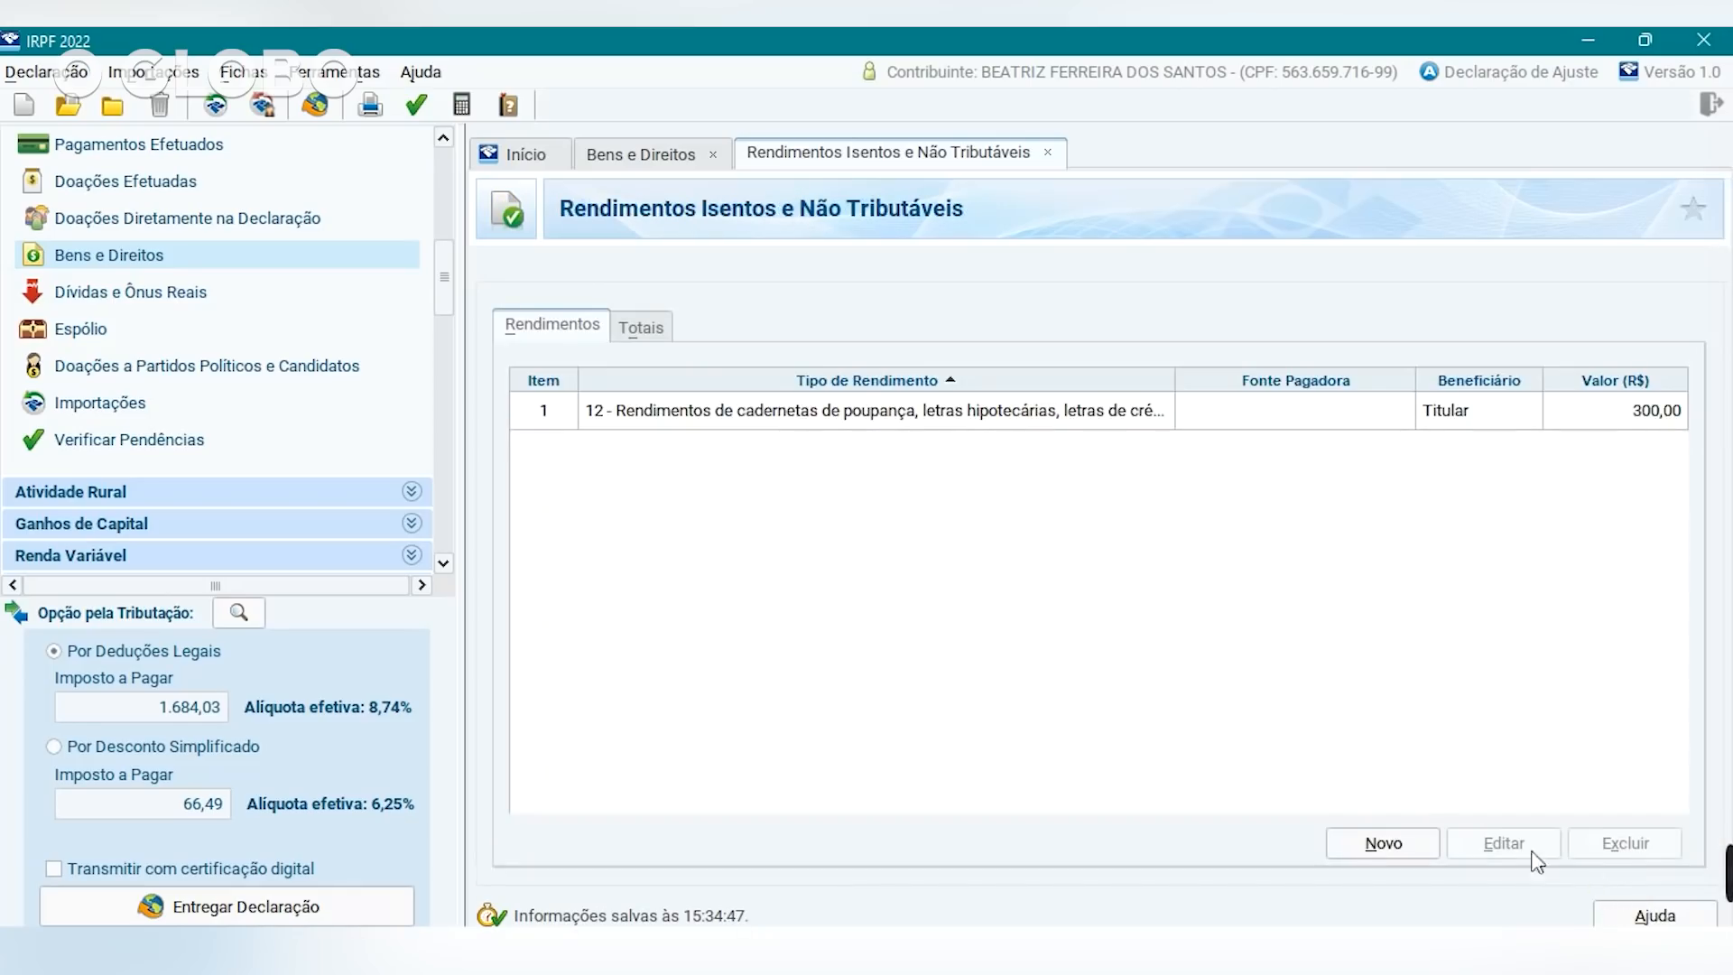